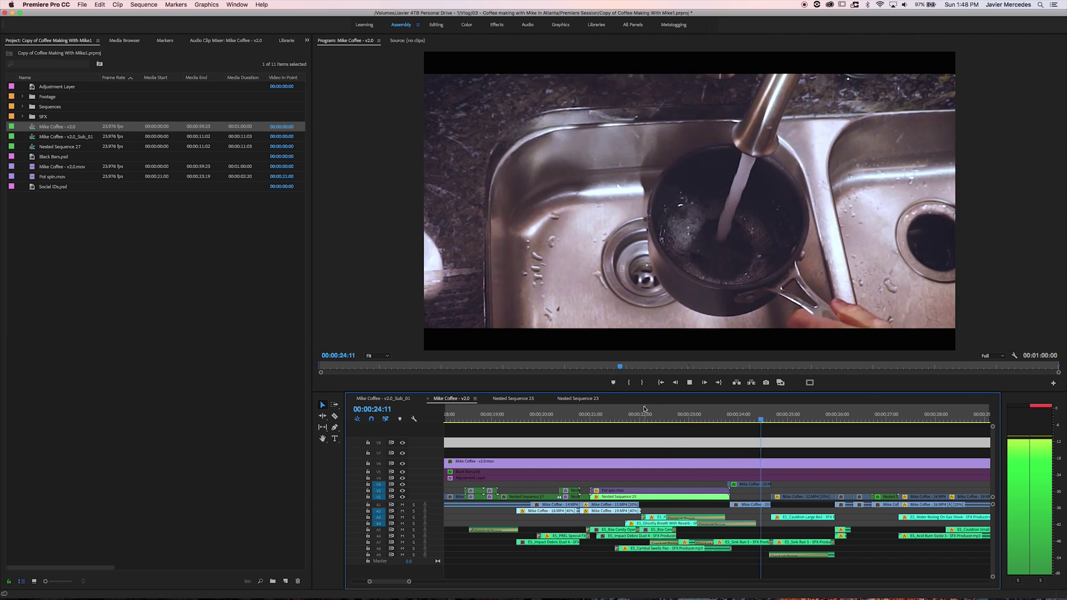
- Play back the pour-to-pot transition around 00:00:21 in the Mike Coffee - v2.0 sequence
left_click(614, 421)
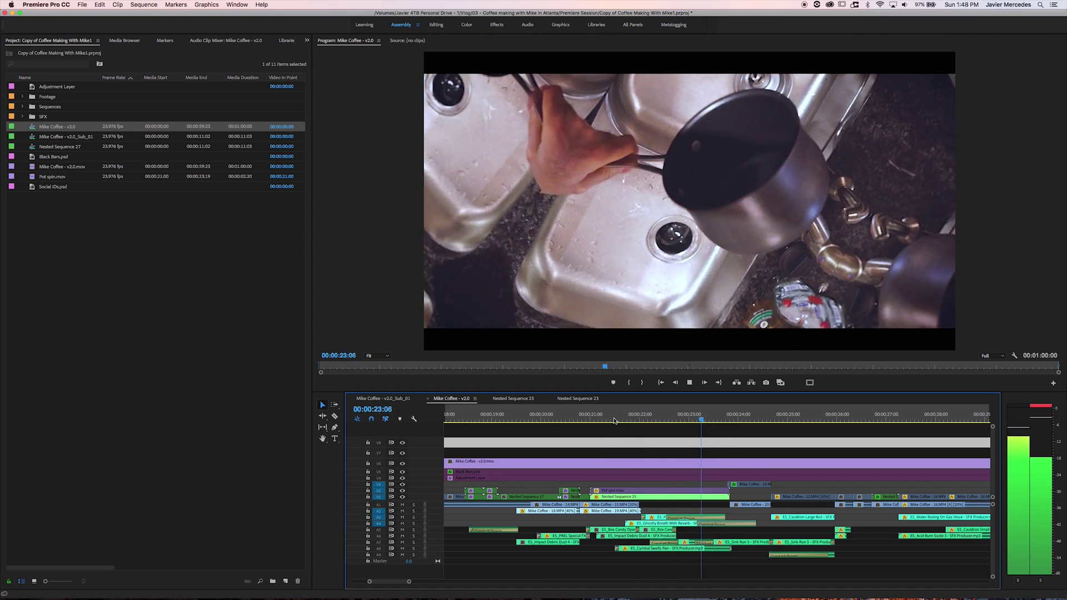
left_click(604, 419)
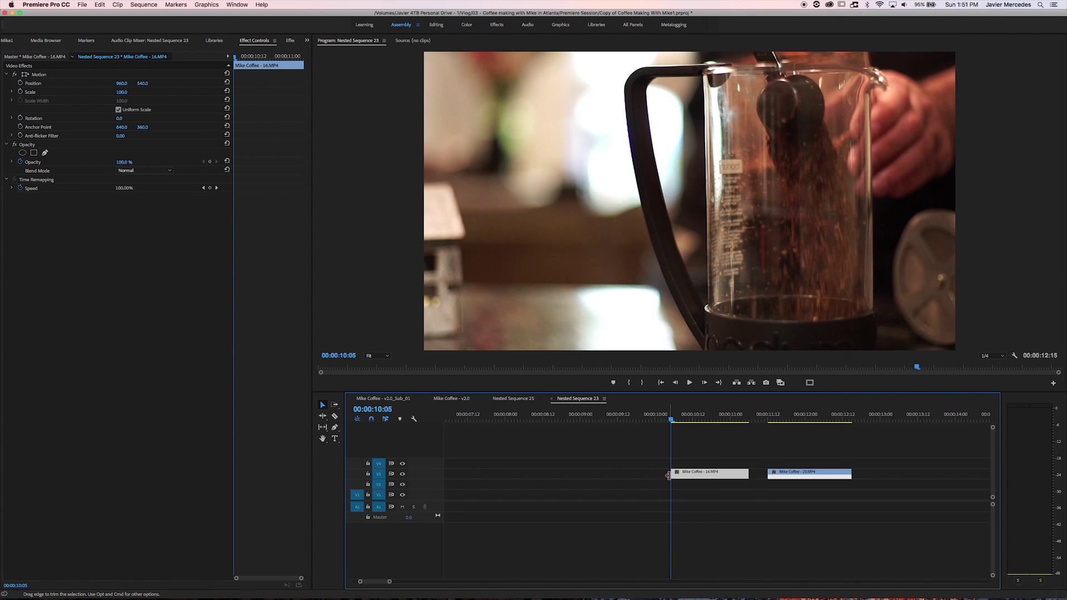
- Extend the start of the coffee-pouring clip in Nested Sequence 23 and play back the pot clip
left_click_drag(667, 475, 641, 451)
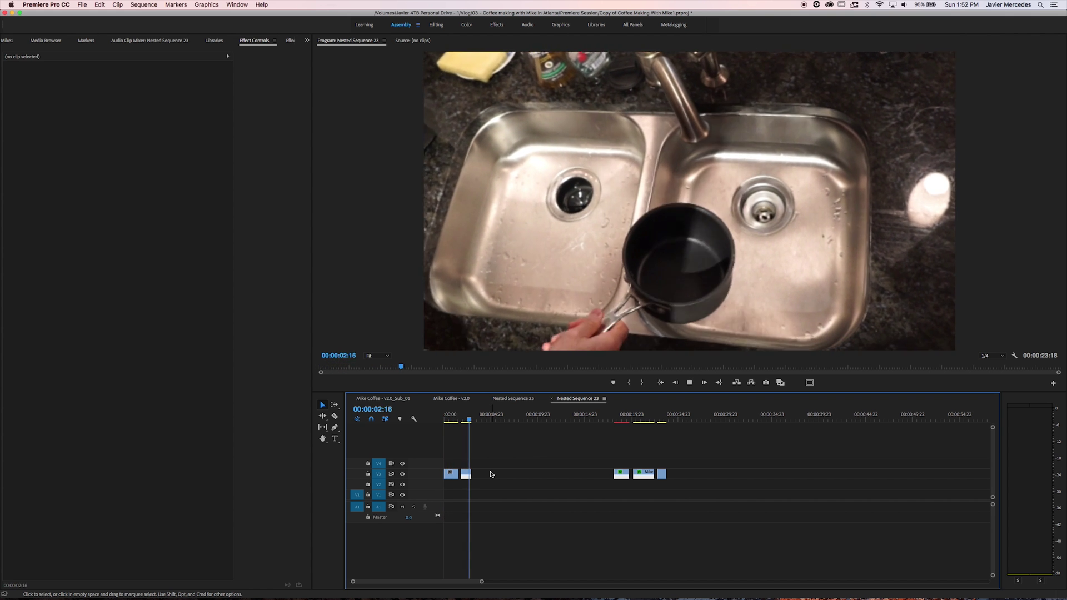
key("Up")
key("space")
key("Up")
key("space")
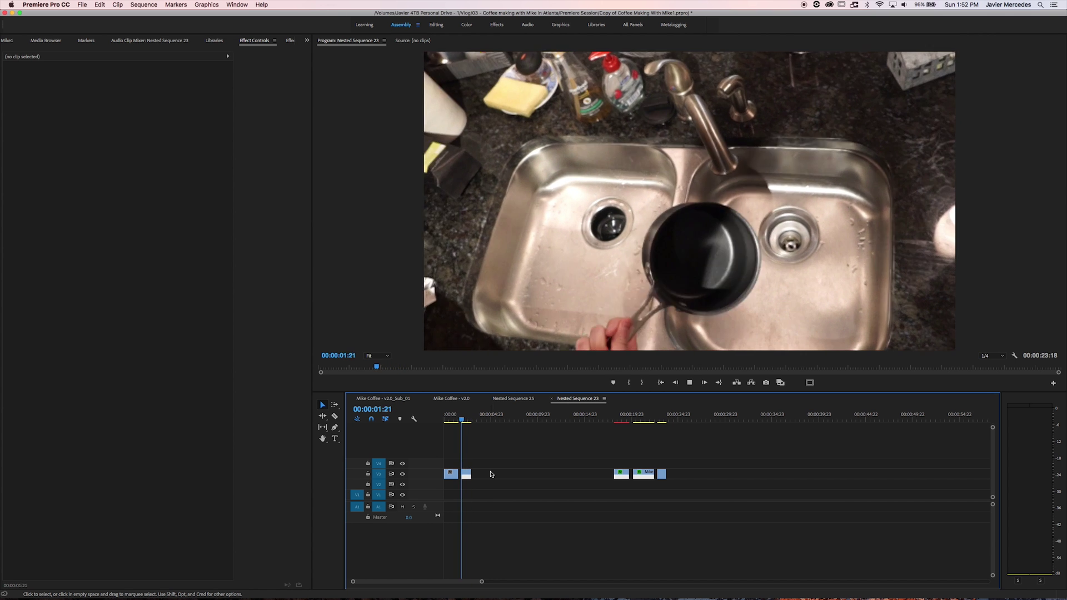
- Scrub and play the coffee-pouring clip from the beginning of Nested Sequence 23
left_click_drag(445, 420, 471, 422)
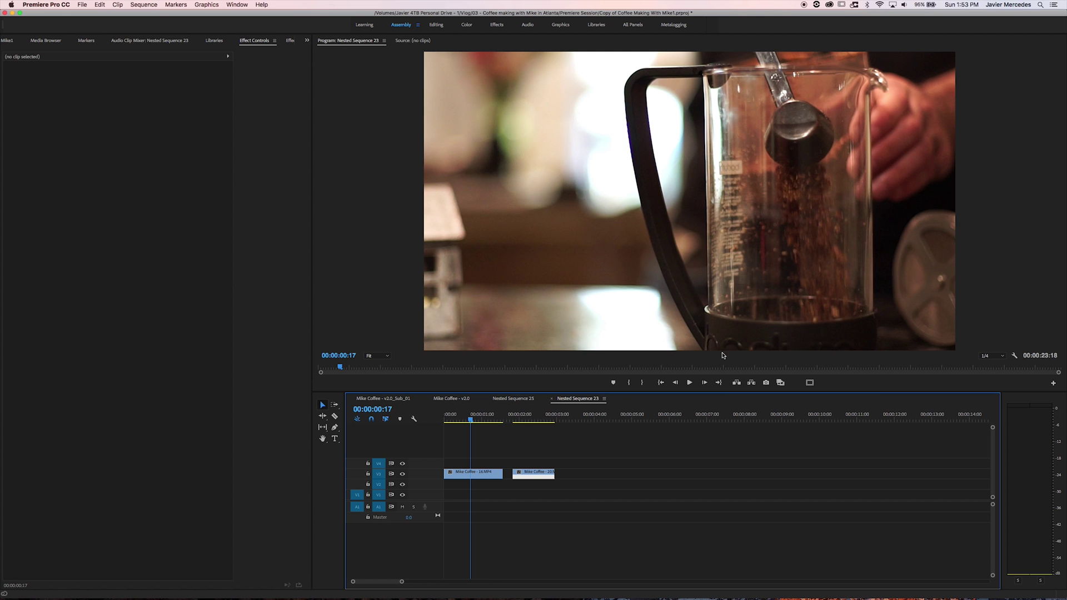
left_click_drag(491, 419, 443, 427)
key("space")
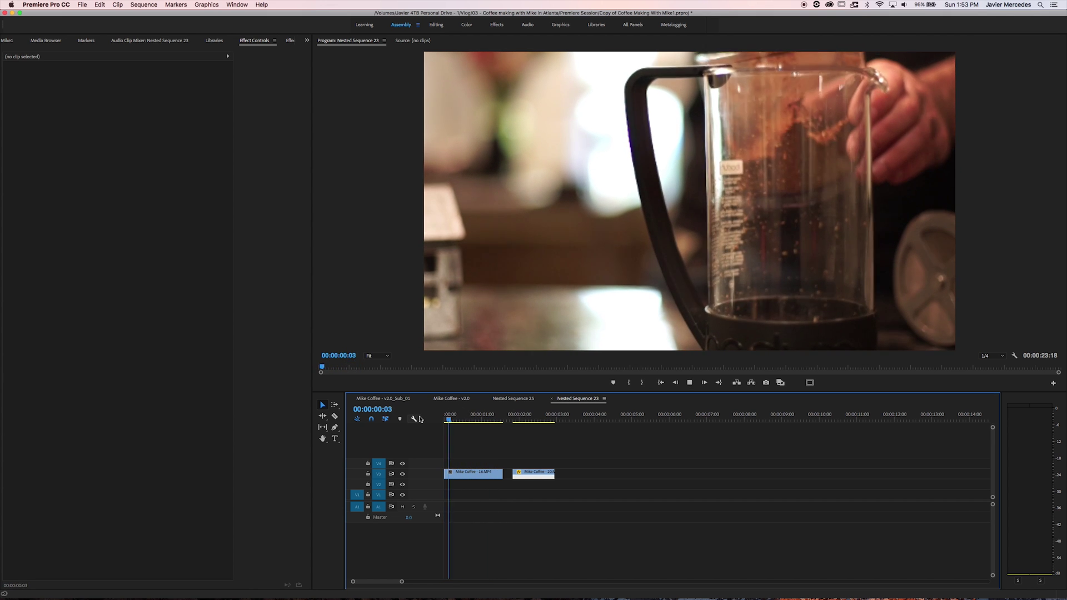
key("space")
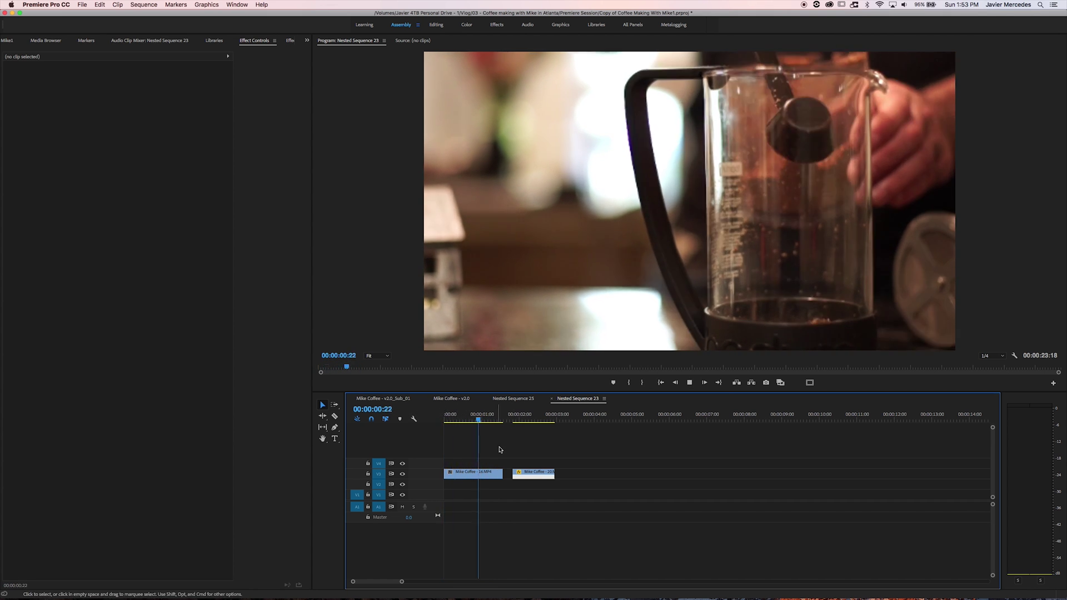
- Slow the Mike Coffee - 16.MP4 clip to 20% speed and review the slow-motion pour
left_click(493, 474)
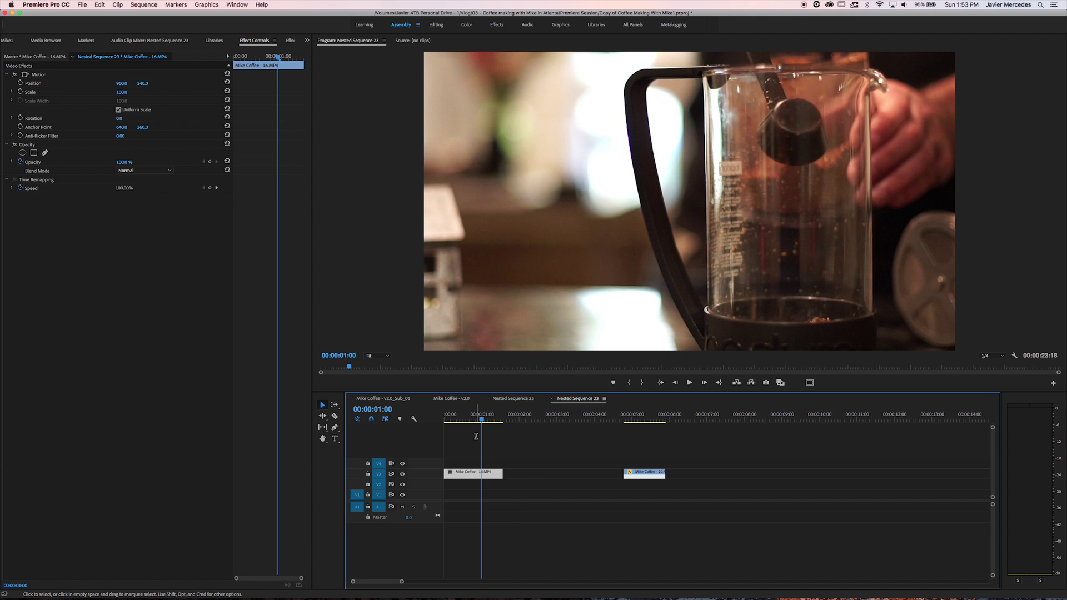
key("super+r")
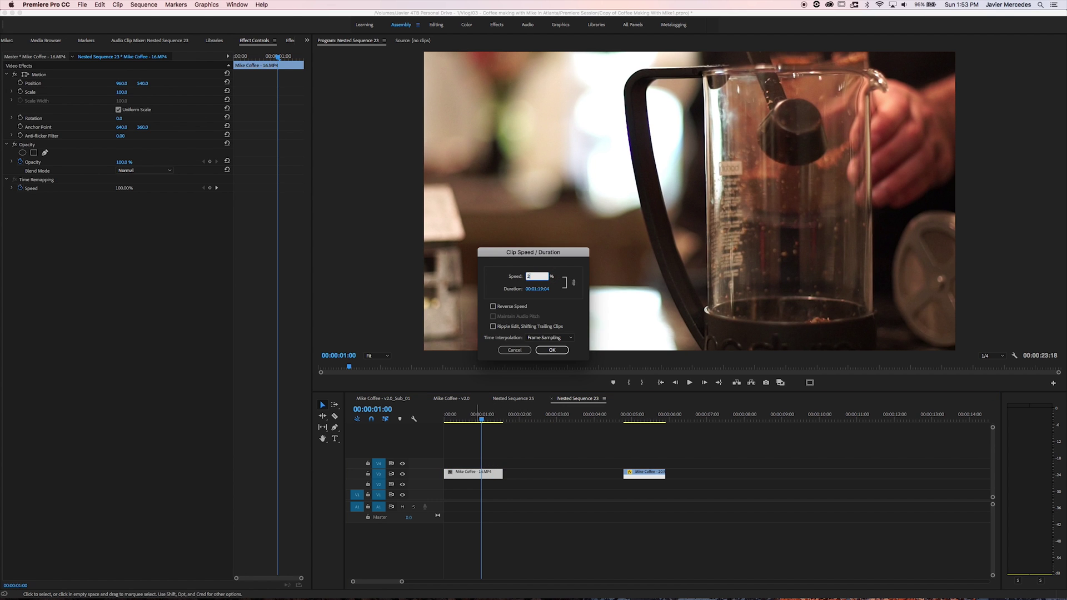
key("Return")
key("space")
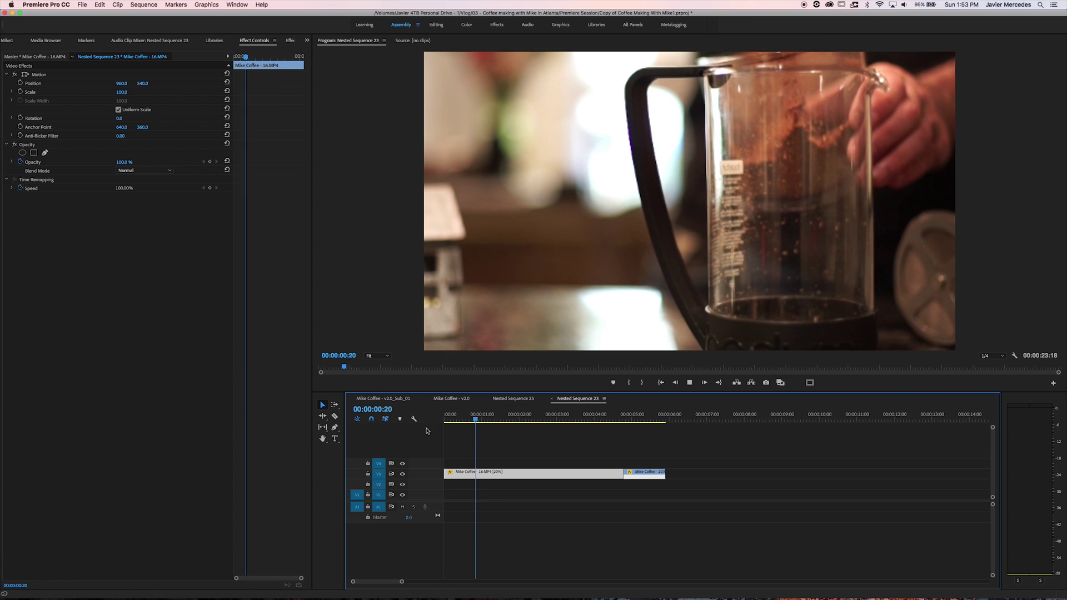
left_click(568, 449)
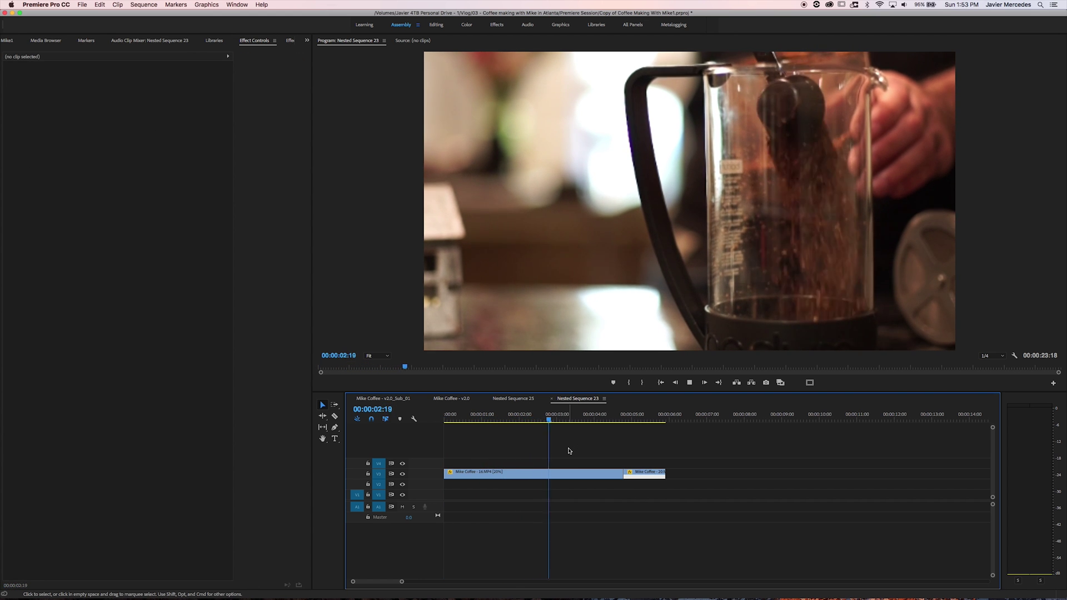
left_click_drag(578, 421, 510, 433)
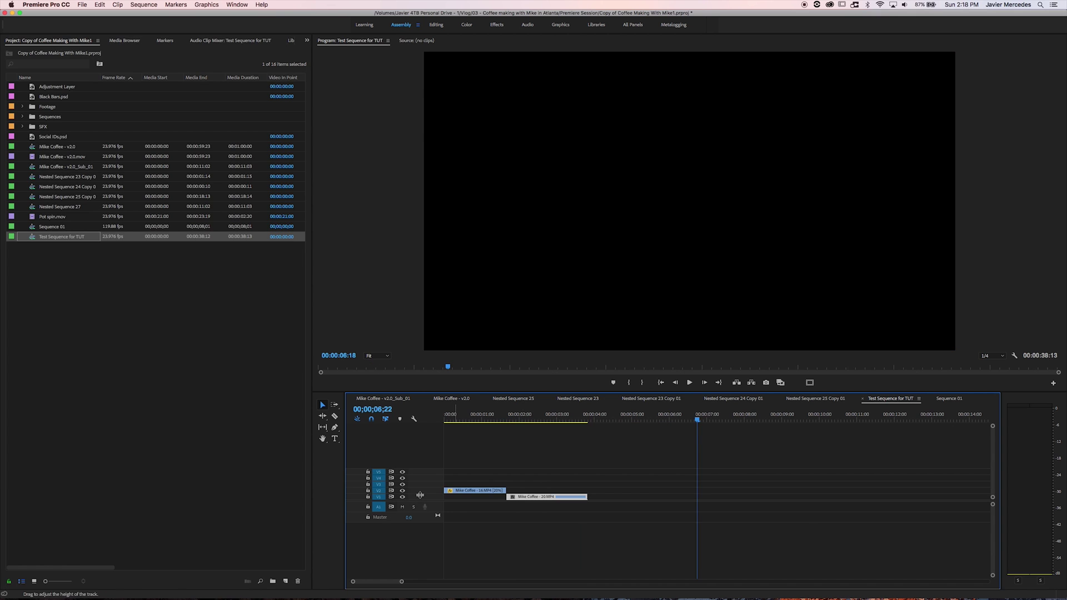
- Display the Time Remapping speed line on the pot clip in Test Sequence for TUT and enlarge its track
scroll(509, 489, "up", 3)
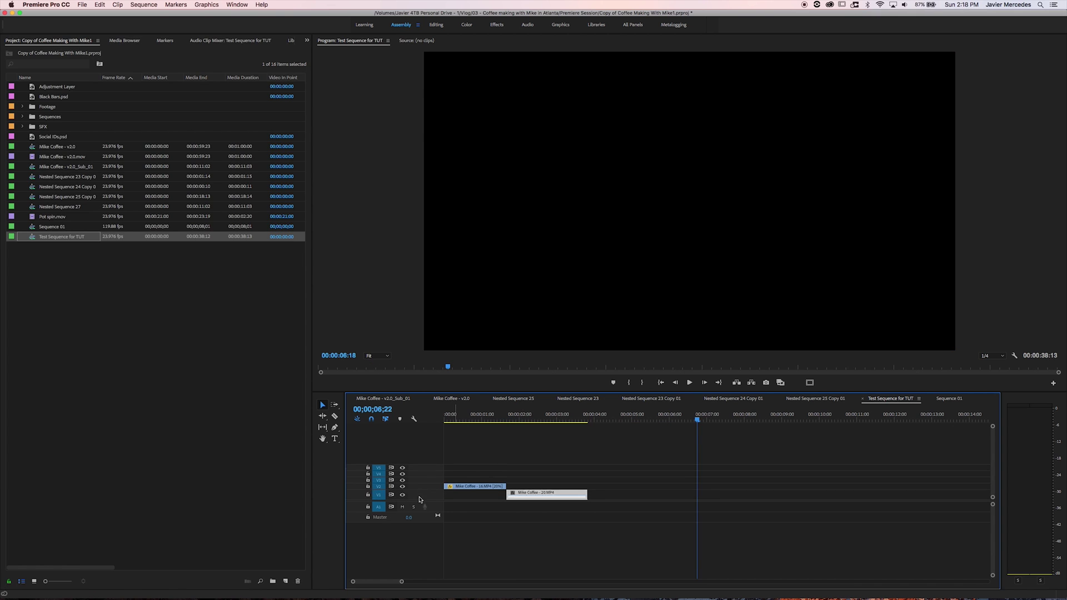
left_click(511, 476)
mouse_move(544, 502)
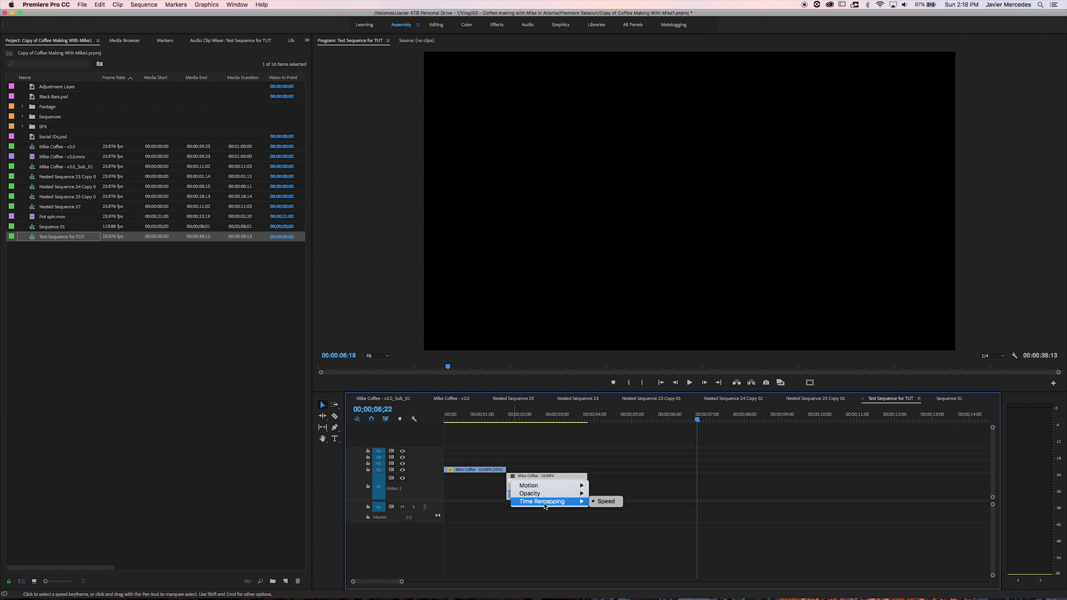
left_click(605, 502)
scroll(524, 471, "up", 3)
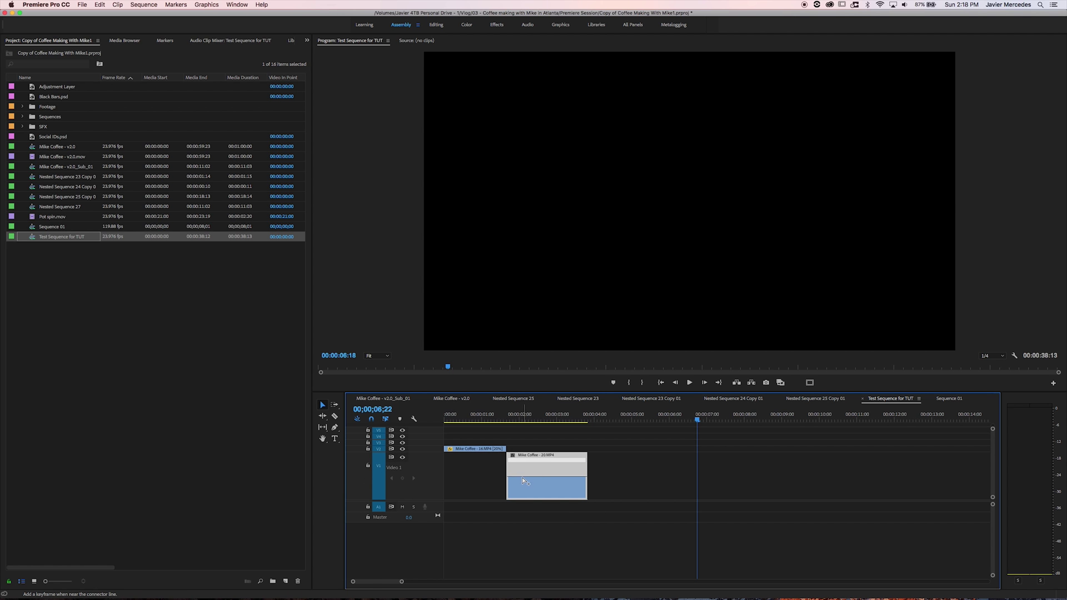
- Add two speed keyframes to the pot clip around the spin and spread them into gradual ramps
left_click_drag(518, 460, 514, 466)
left_click_drag(547, 460, 562, 462)
left_click_drag(522, 421, 525, 428)
key("equal")
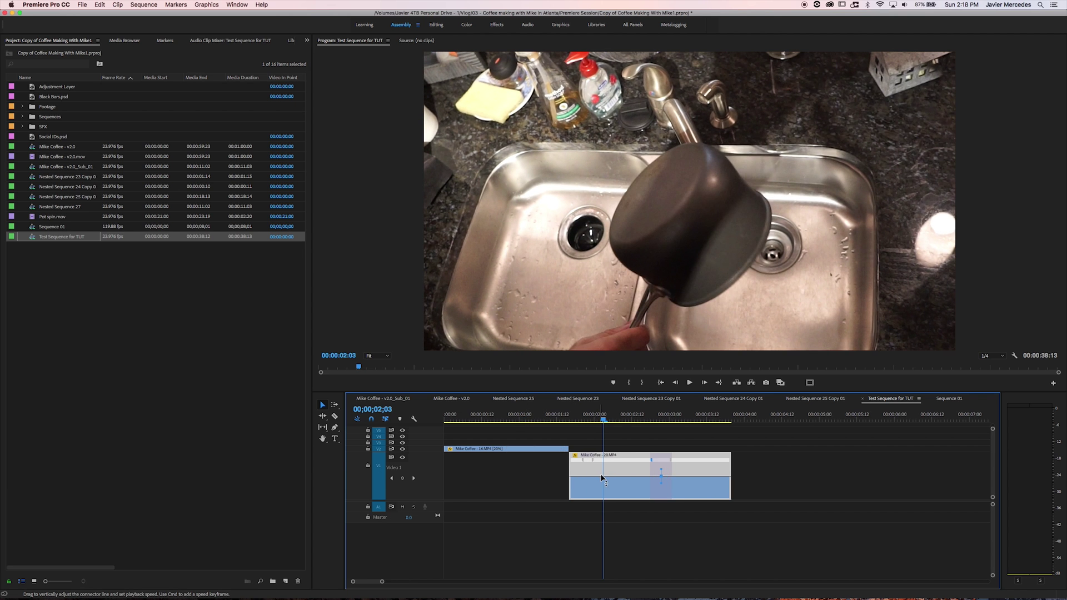
- Lower the pot clip's speed between the two ramps to about 23% and play back the result
left_click_drag(604, 475, 605, 501)
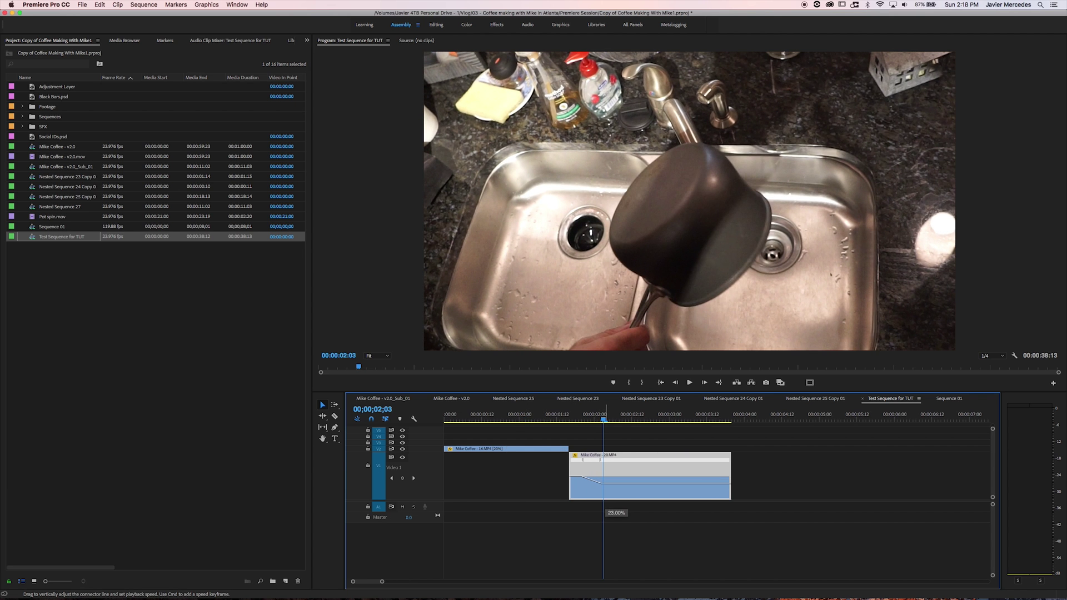
left_click_drag(604, 501, 605, 501)
key("space")
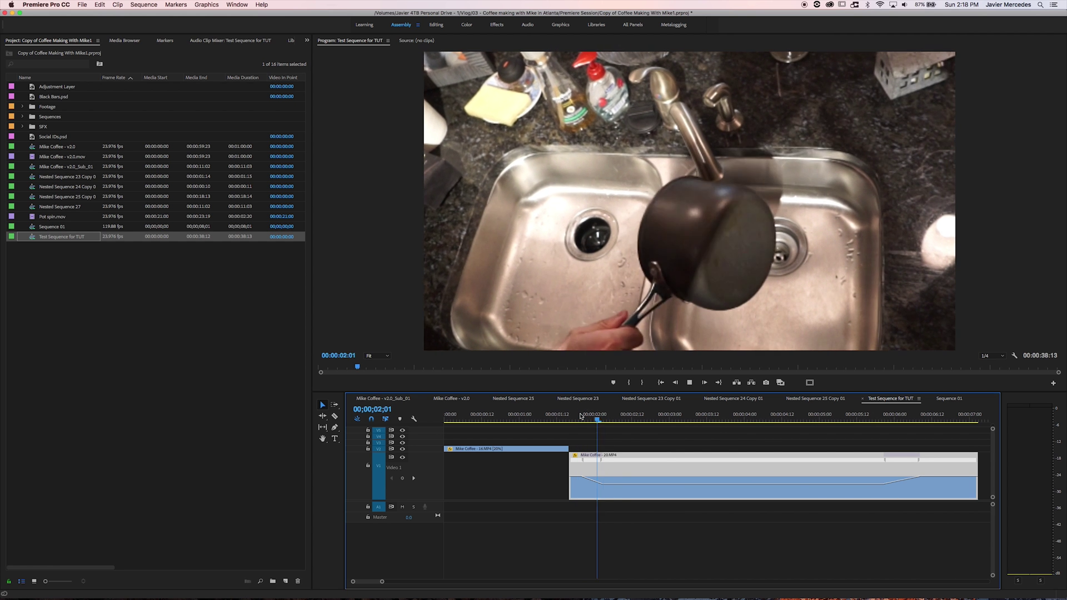
key("space")
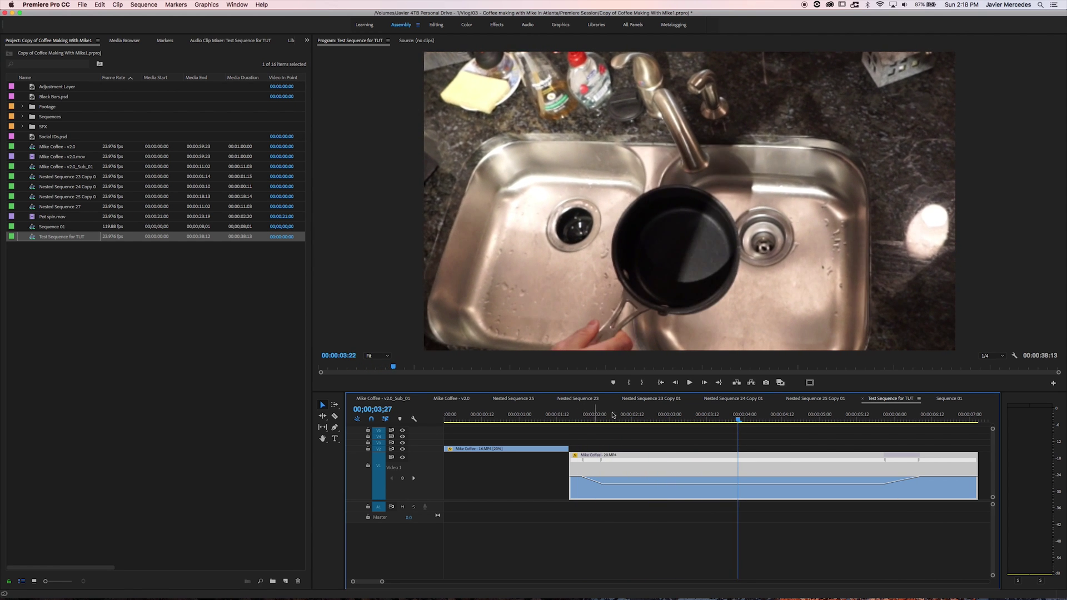
- Move the pot clip's second speed ramp earlier to shorten the slow section and play back the spin
left_click_drag(899, 458, 707, 464)
key("super+z")
left_click(588, 415)
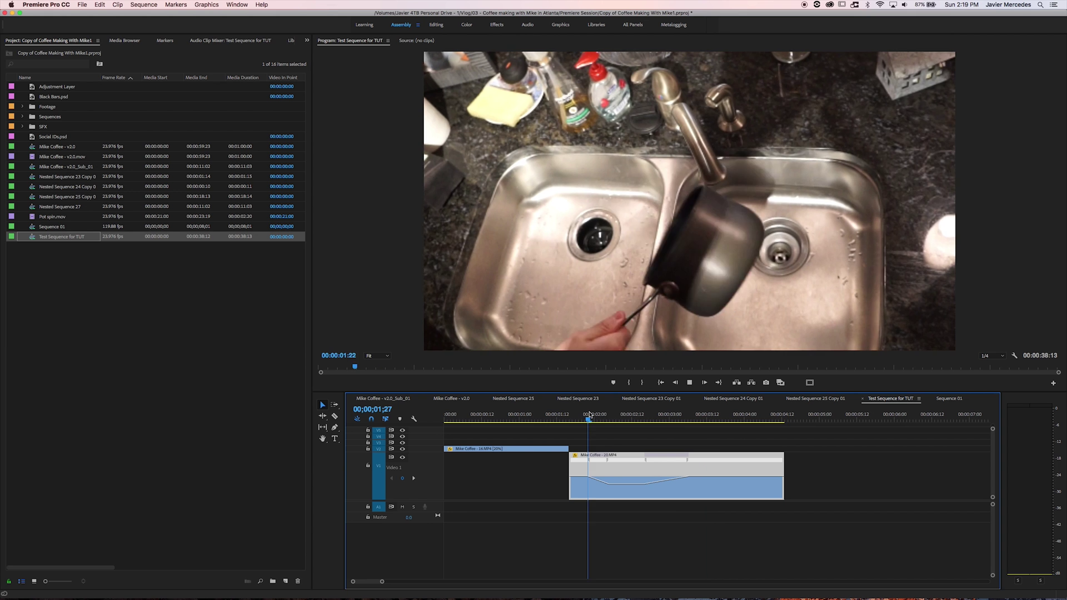
key("space")
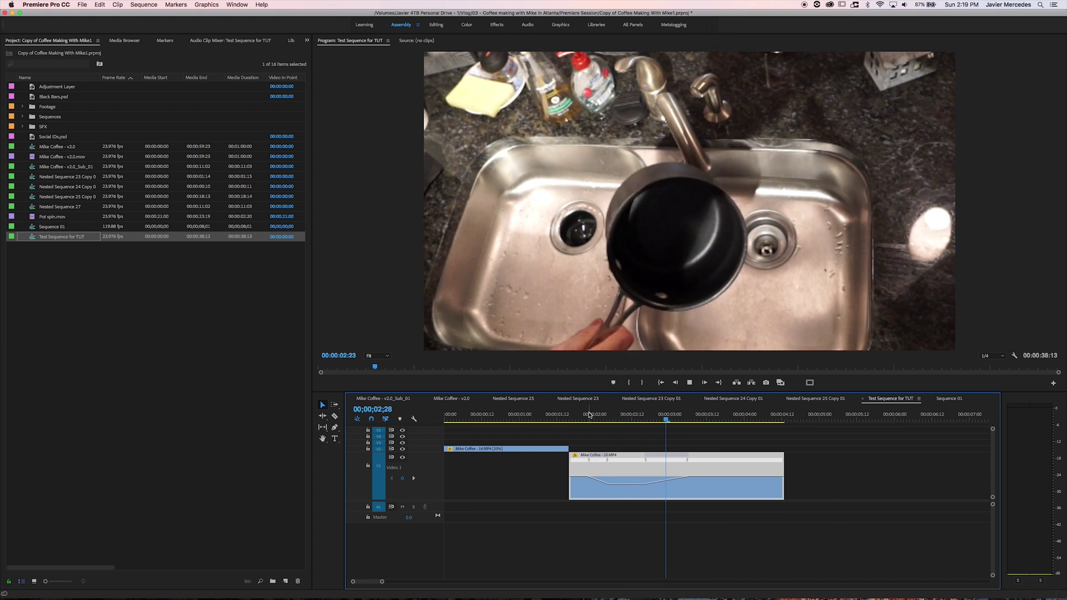
left_click(590, 415)
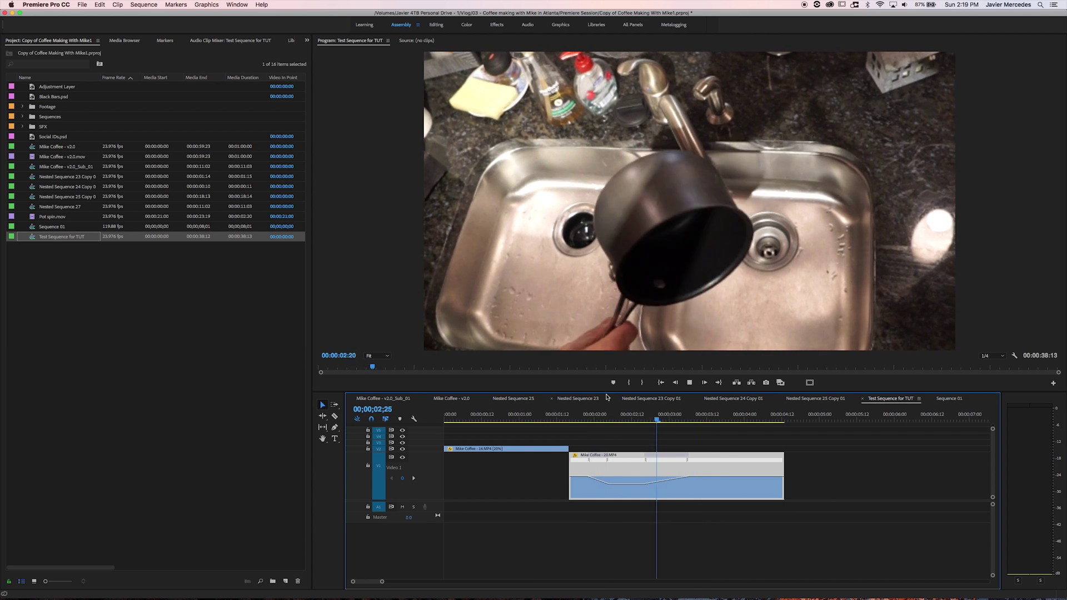
key("space")
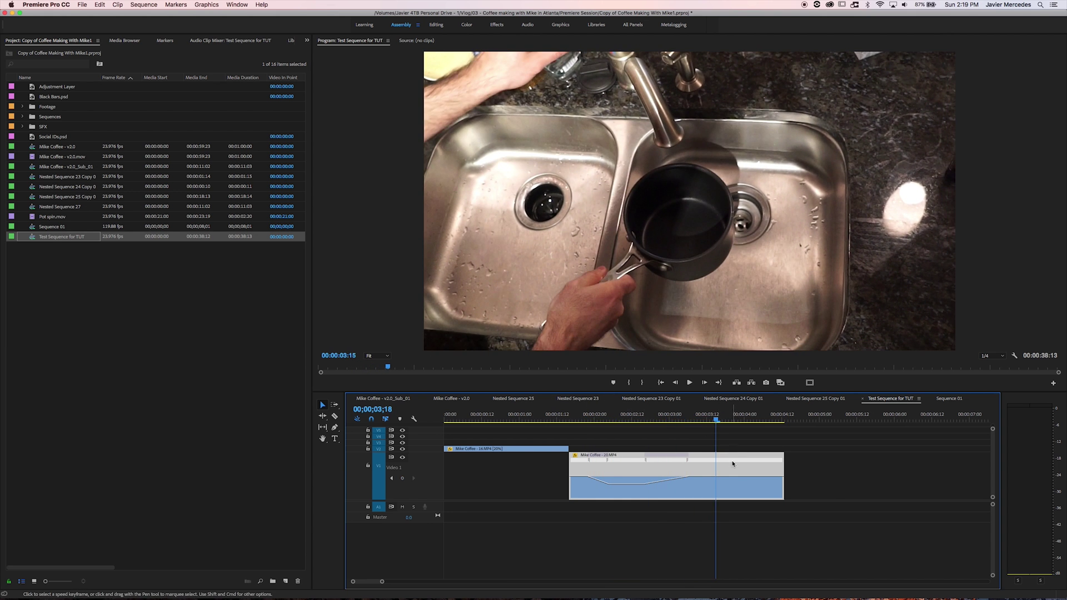
- Cut the pot clip at 00:00:03:15 and delete the remainder after the cut
key("super+k")
left_click(736, 462)
key("Delete")
- Smooth both speed ramps of the pot clip into curves with their ease handles and play back the spin
left_click(706, 442)
left_click(588, 460)
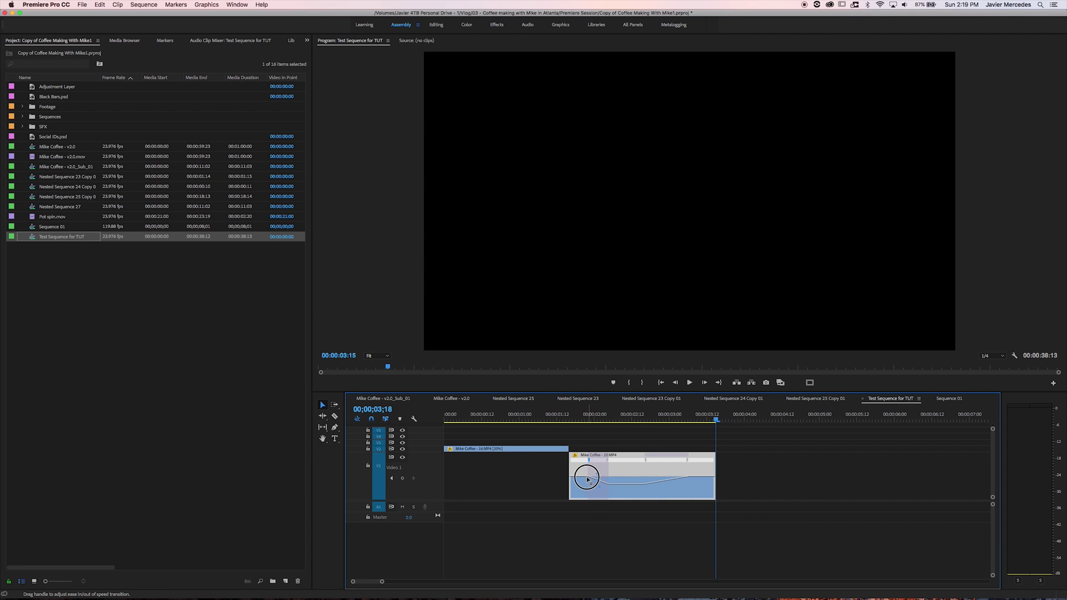
left_click(662, 467)
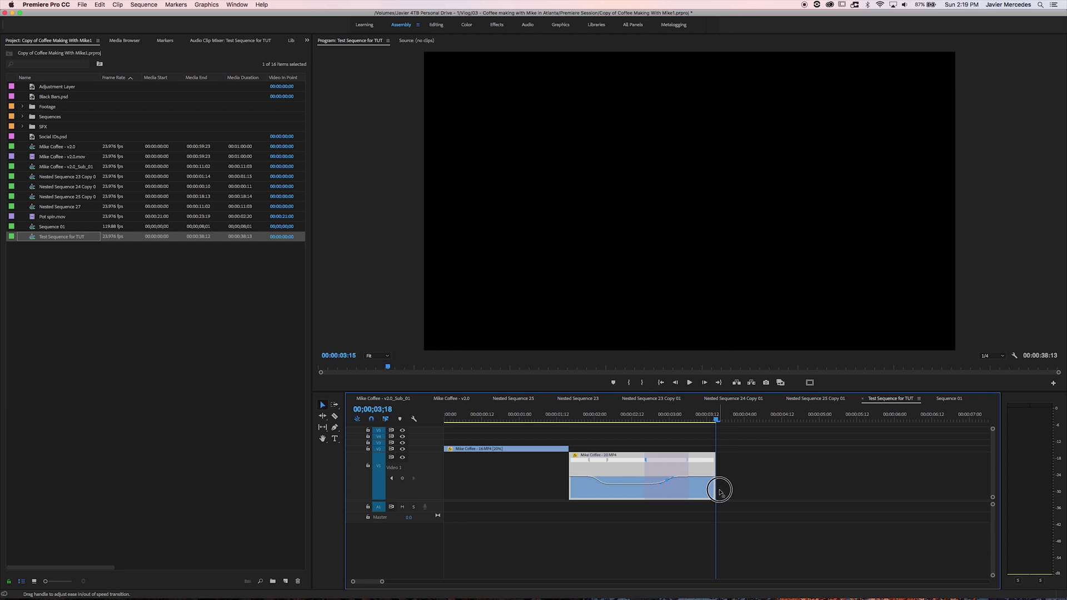
left_click(567, 416)
key("space")
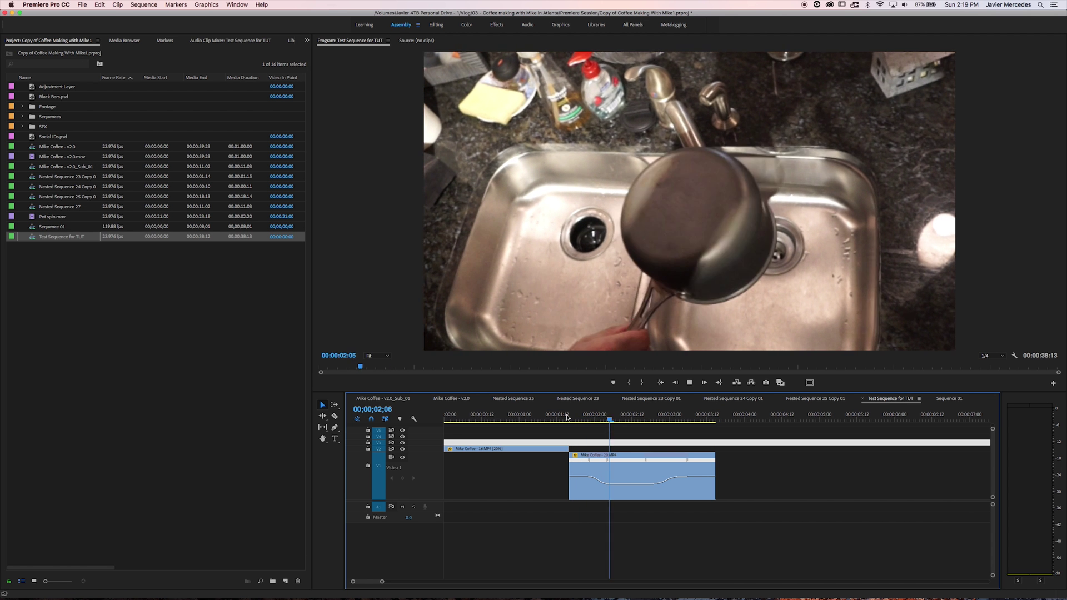
- Widen the pot clip's first speed ramp by moving its second keyframe half later, and review the timing
left_click(575, 419)
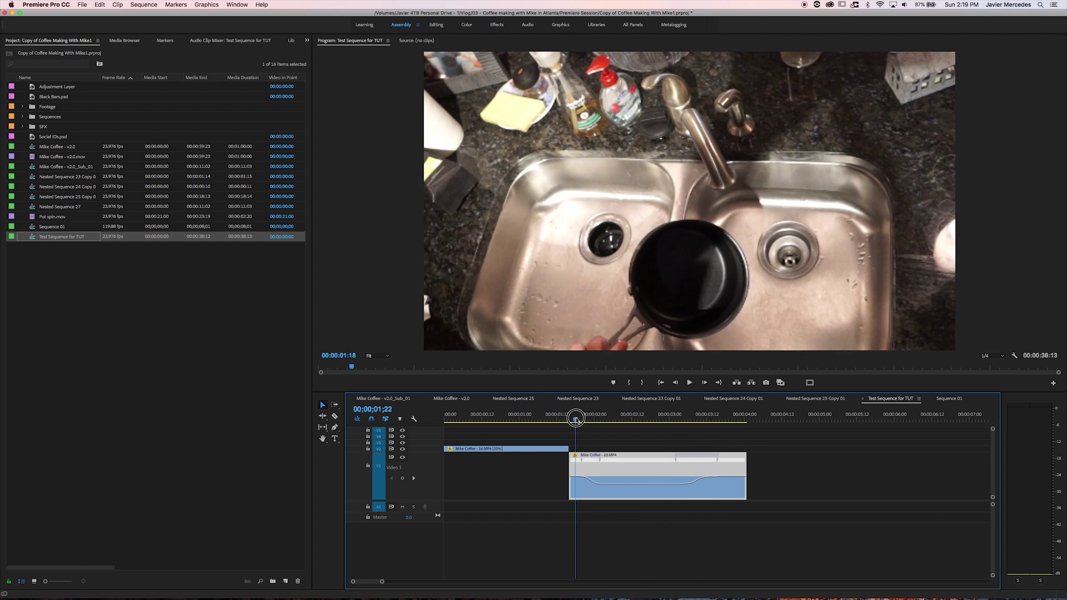
key("space")
left_click_drag(600, 460, 608, 459)
left_click(579, 419)
key("space")
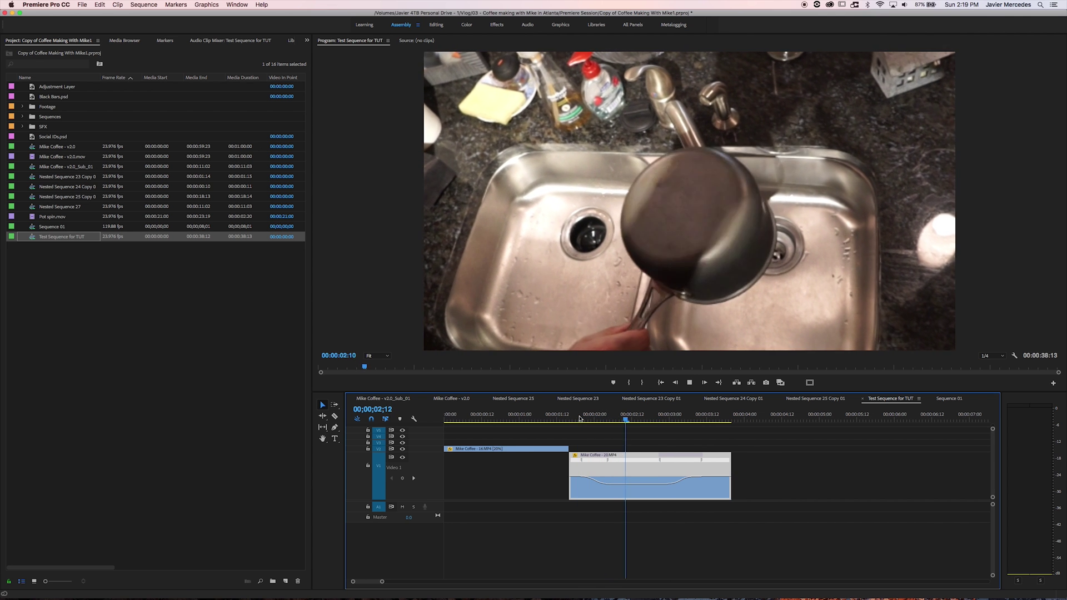
key("space")
key("minus")
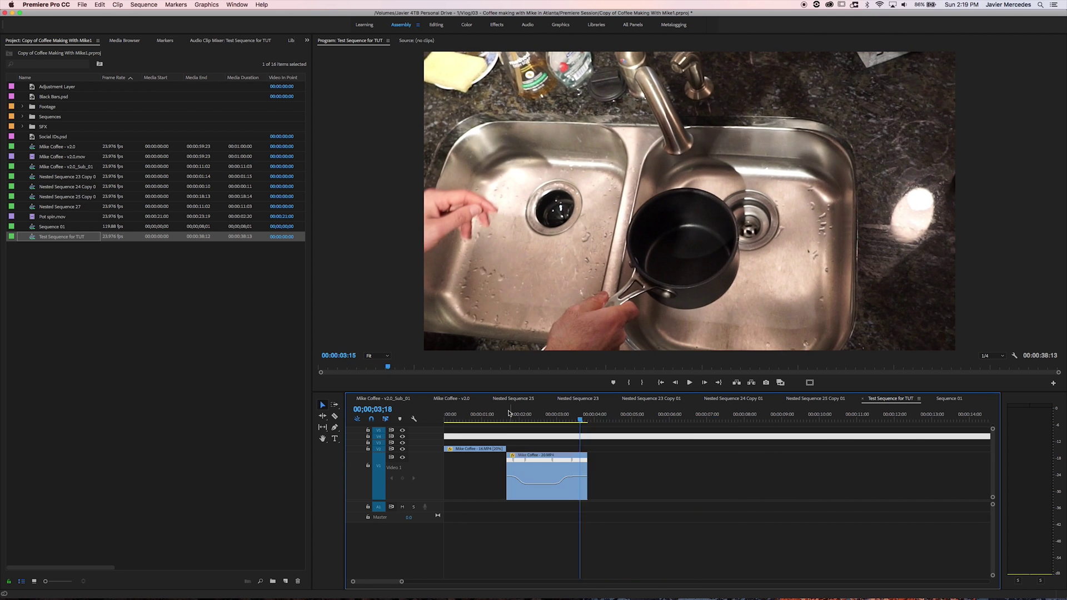
- Extend the start of the pot clip beneath the end of the coffee-pouring clip so the two overlap
left_click(509, 414)
key("equal")
key("equal")
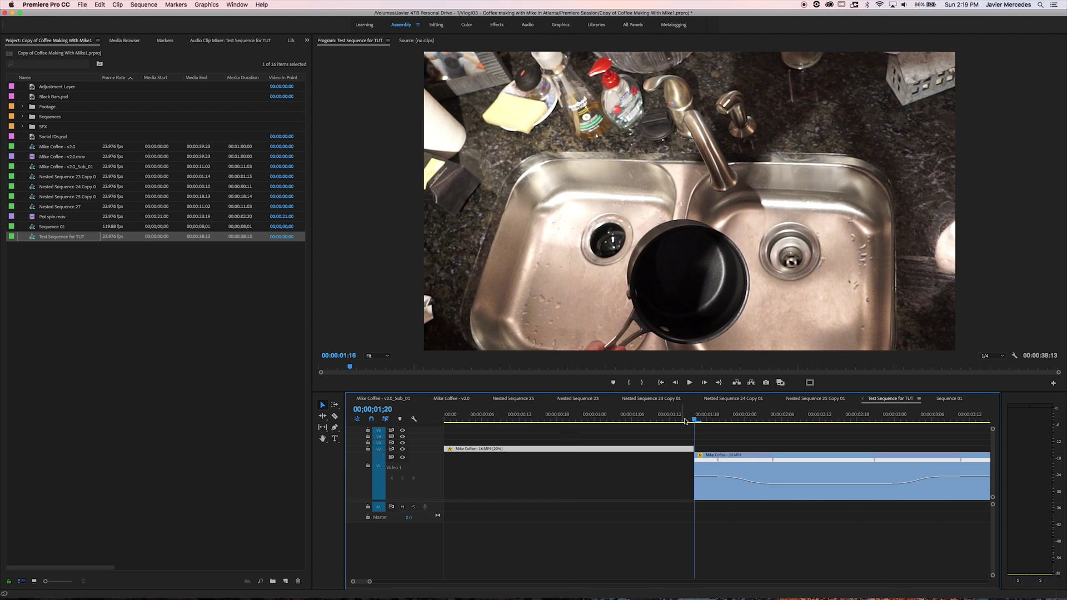
left_click(750, 419)
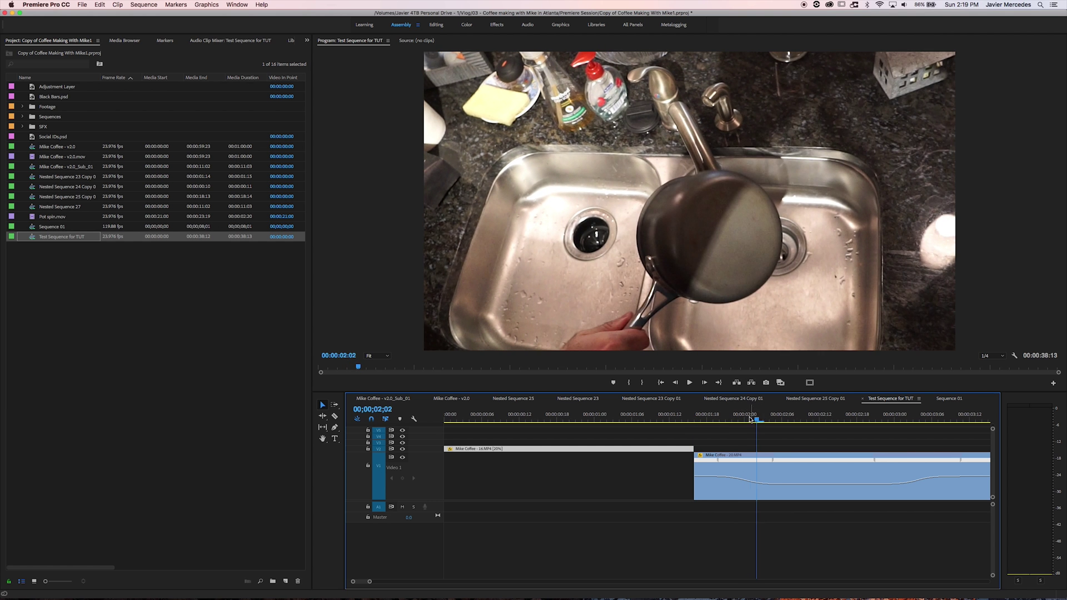
left_click(671, 420)
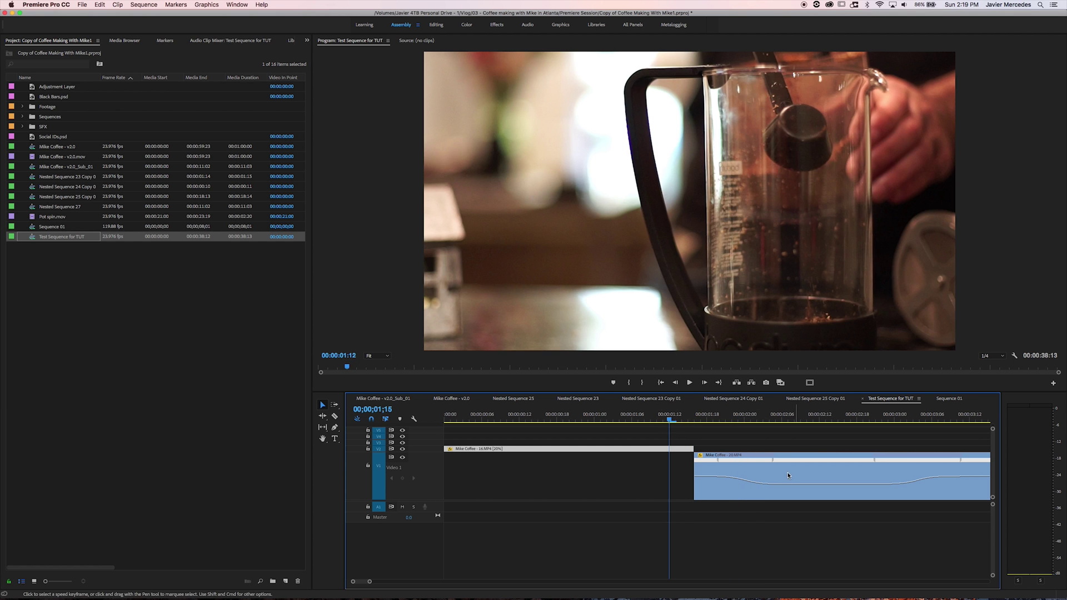
left_click(773, 419)
left_click(816, 472)
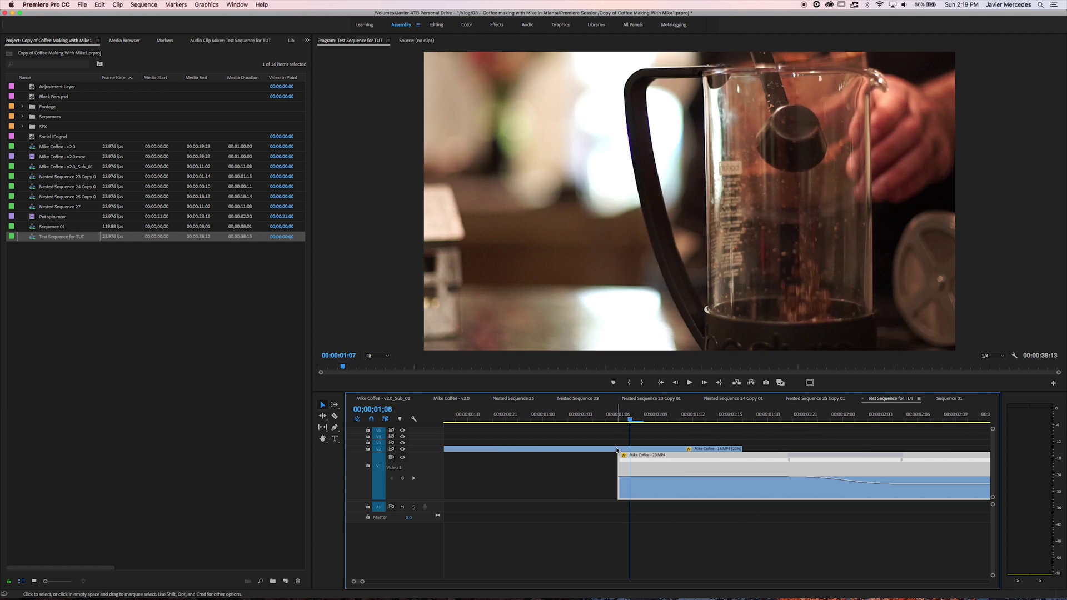
- Turn off opacity keyframing on the coffee-pouring clip and set its opacity to 20%
left_click(616, 449)
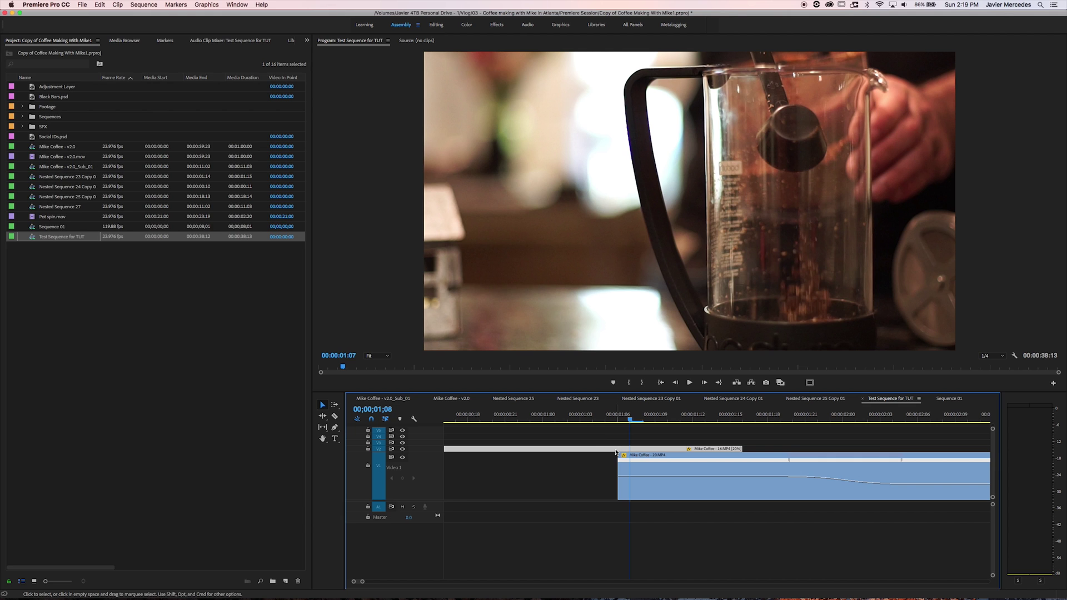
key("shift+5")
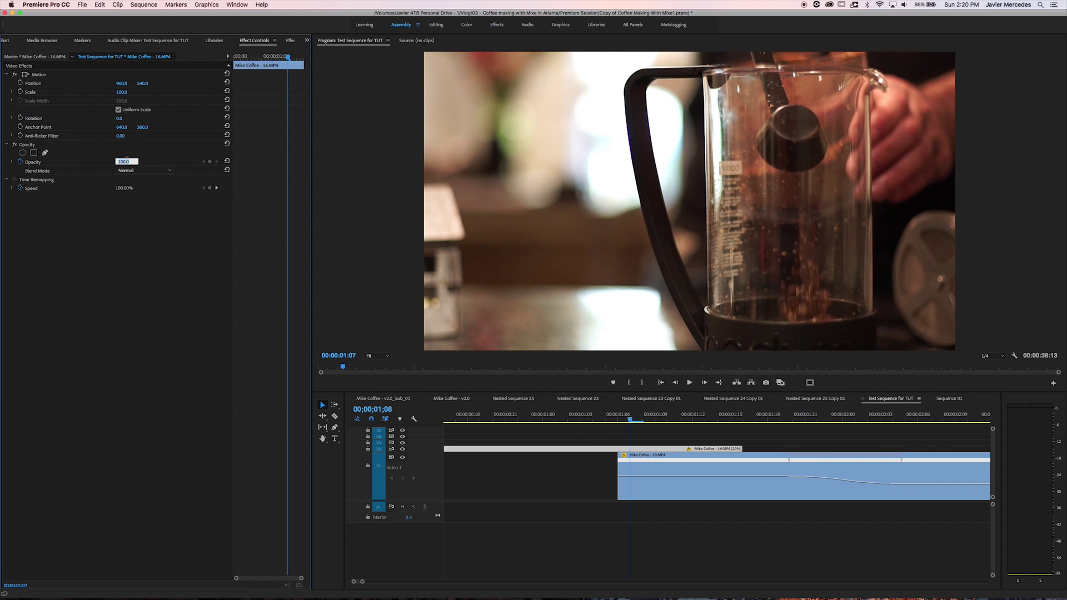
left_click(21, 161)
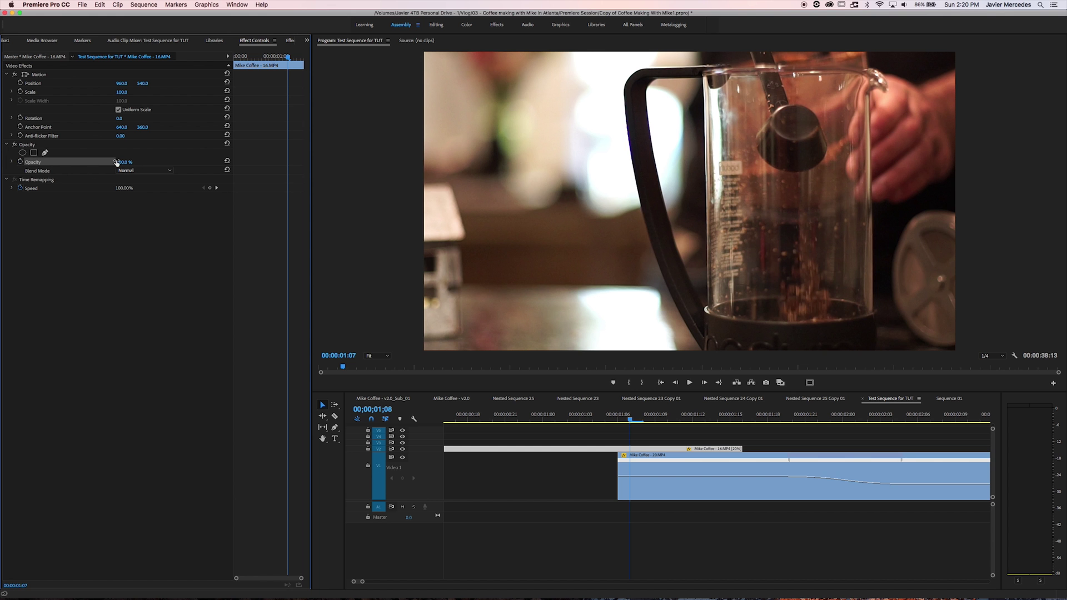
key("Return")
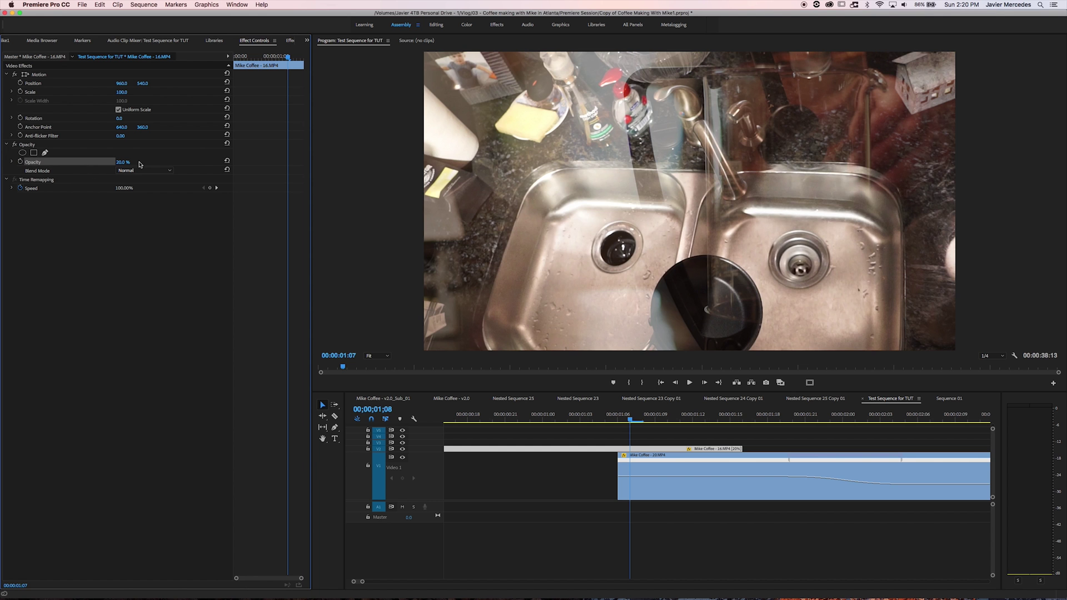
- Extend the end of the pot clip to about 00:00:04:08
left_click(705, 462)
key("minus")
left_click_drag(727, 463, 771, 461)
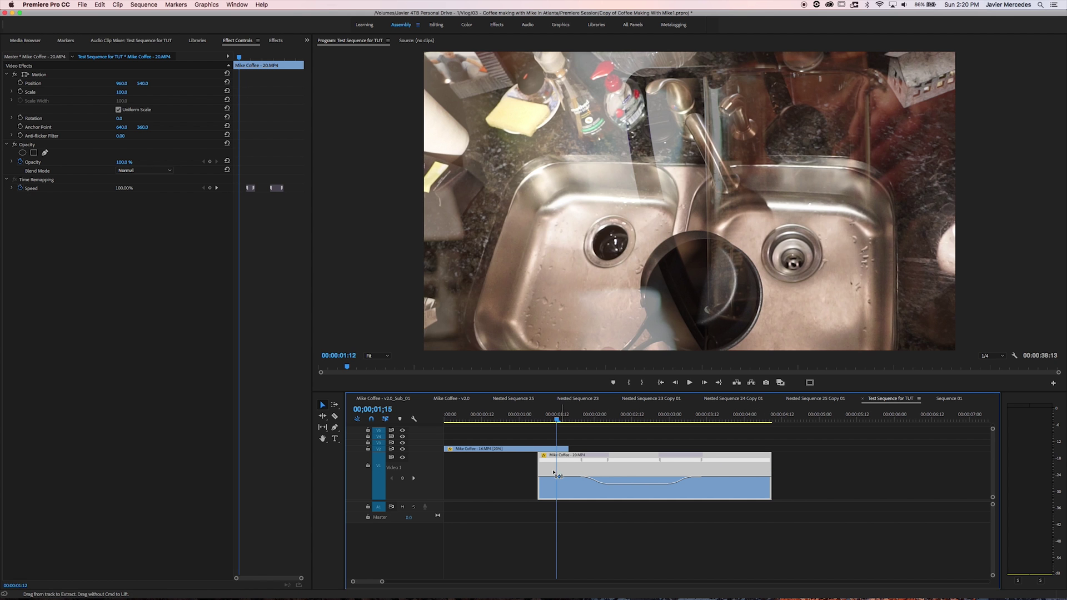
- Extend the pot clip's start back to about 00:00:00:17 and nest the clip into its own sequence
left_click_drag(540, 463, 497, 461)
key("super+g")
key("Return")
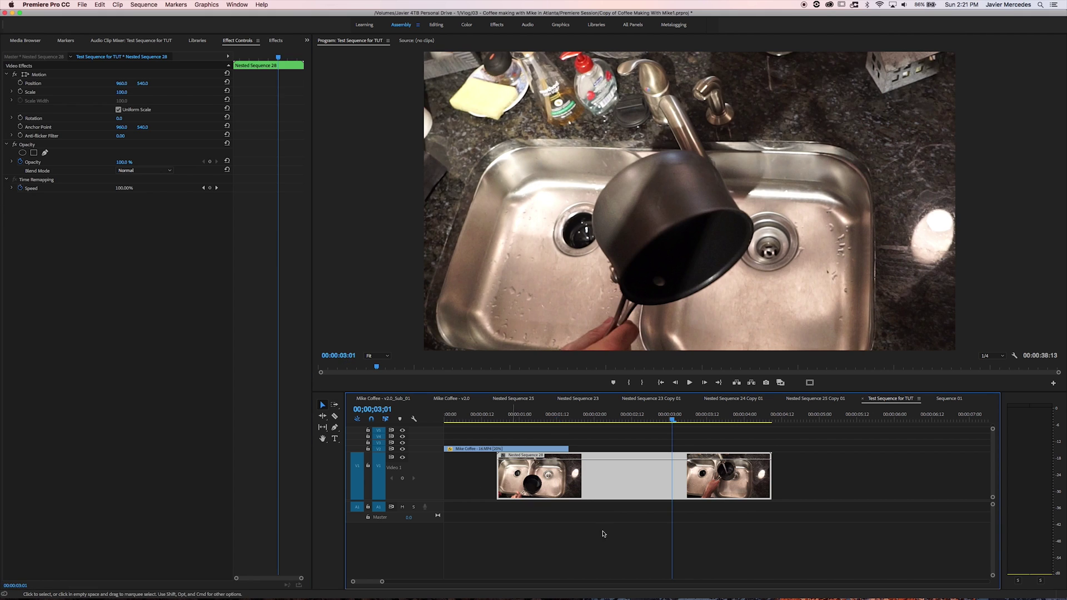
left_click(514, 416)
key("space")
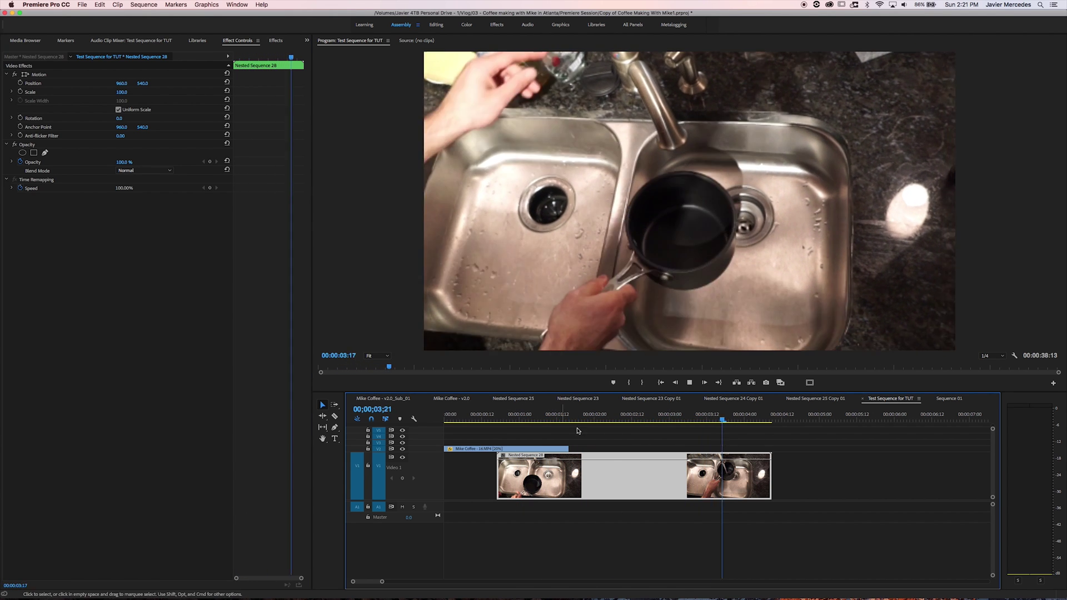
left_click(711, 424)
- Apply the Transform effect to the nested pot clip and bring up its effect settings
left_click(112, 292)
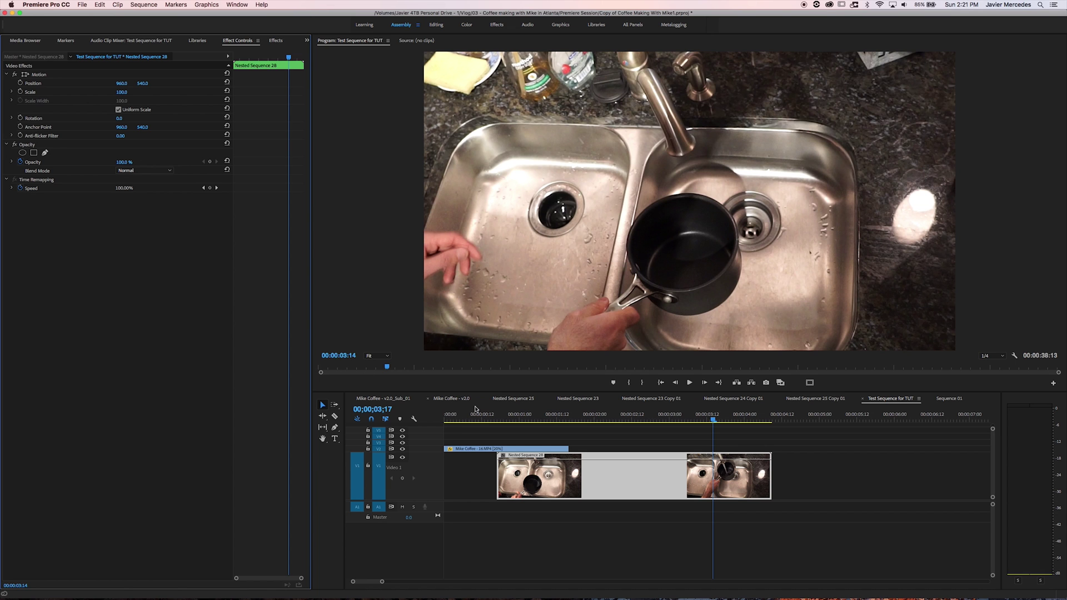
key("shift+7")
left_click(53, 51)
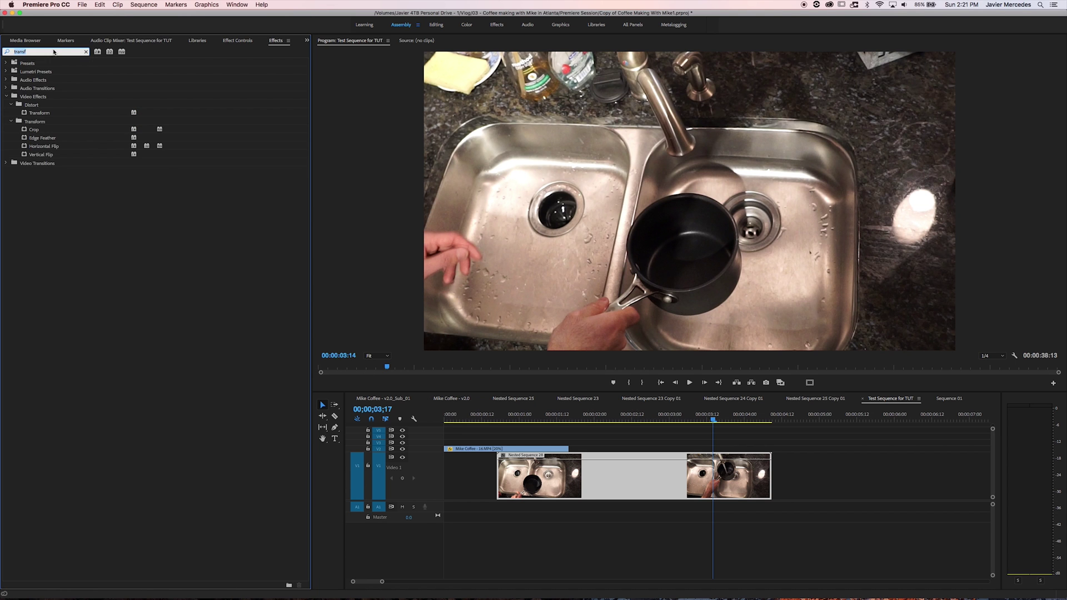
left_click_drag(35, 114, 587, 493)
key("shift+5")
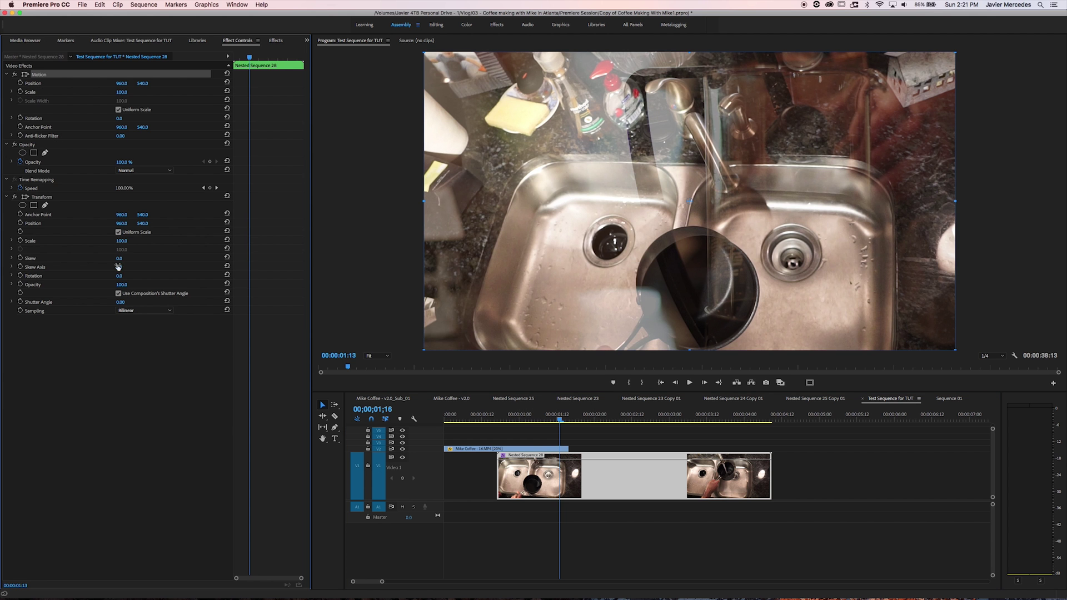
- Rotate the nested pot clip to 104° with the Transform effect and look over the effect's sampling options
left_click_drag(119, 276, 158, 276)
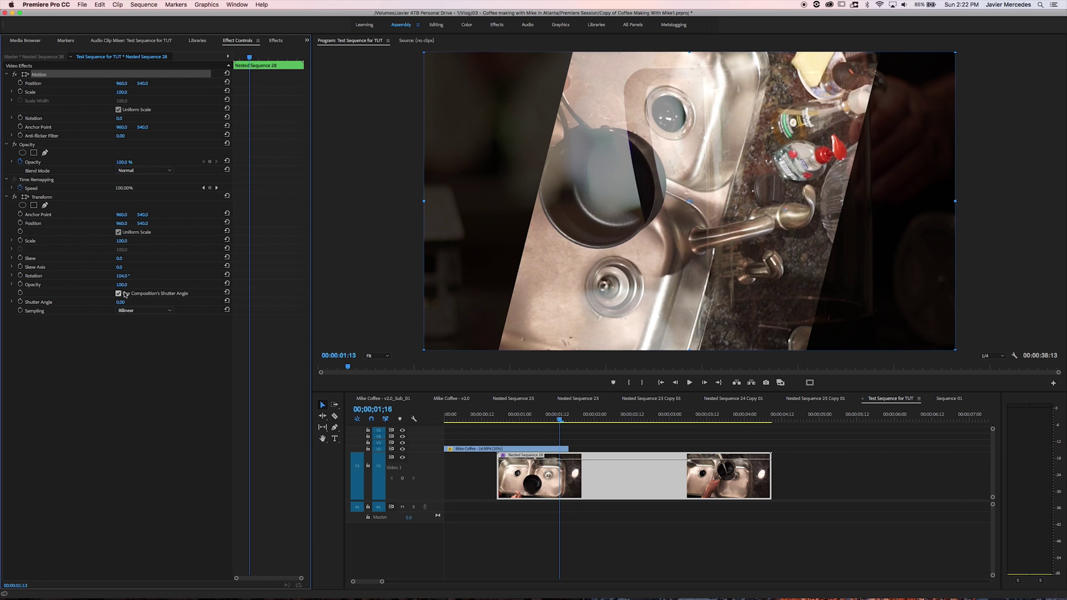
left_click(135, 311)
left_click(102, 343)
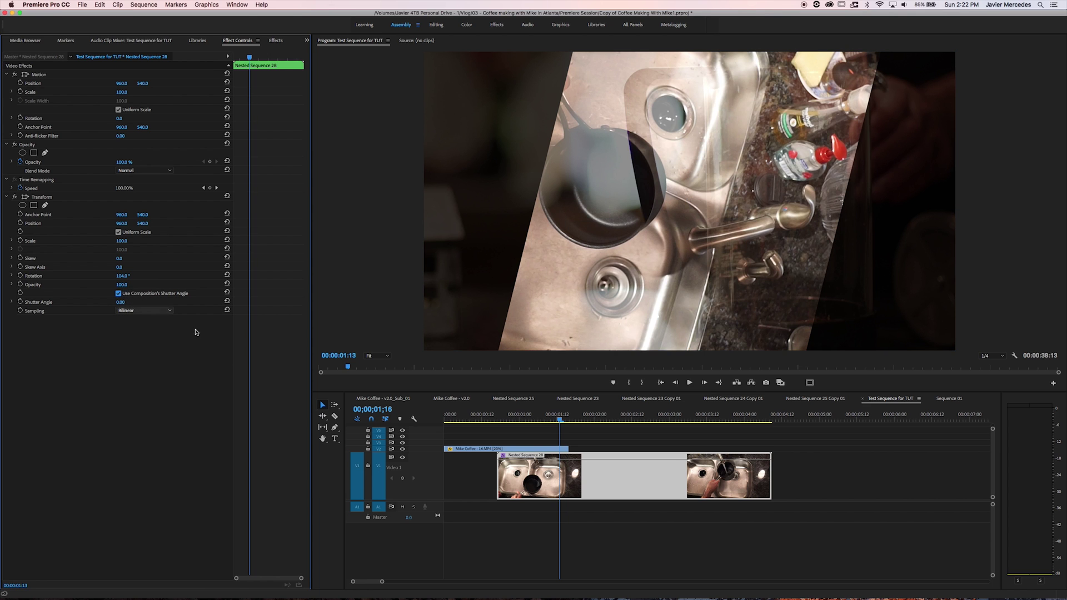
left_click(43, 76)
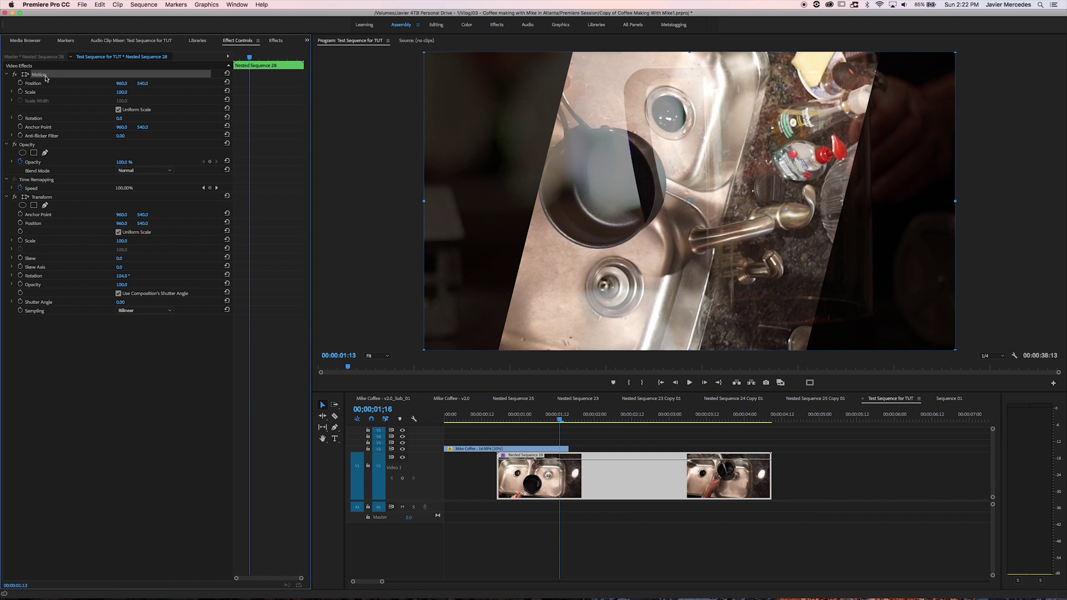
left_click(42, 198)
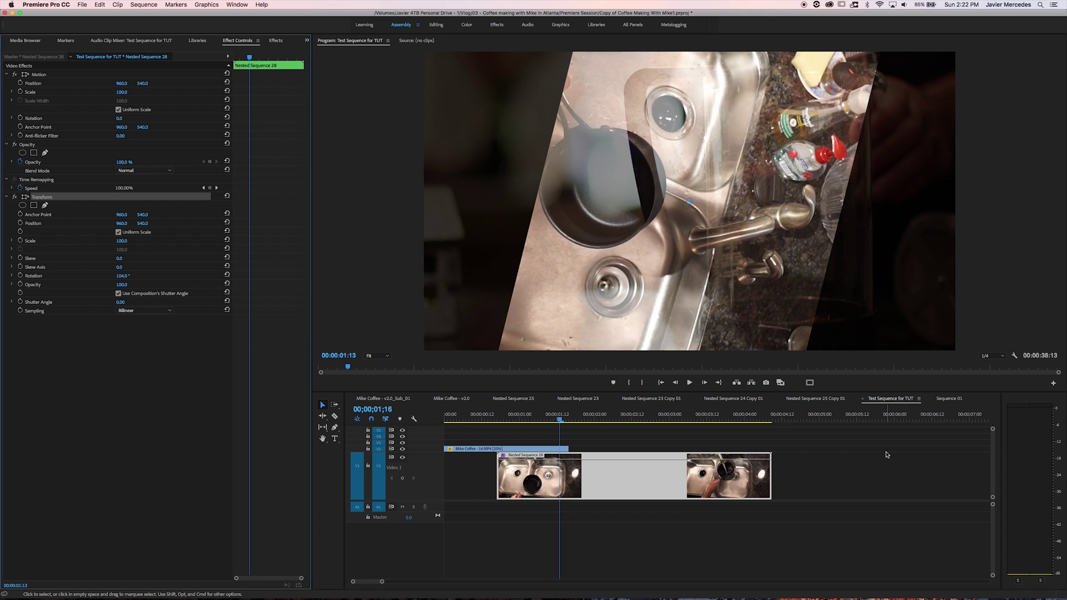
- Align the pot with the coffee scoop near 00:00:01:01 using Transform position 1307, 432, scale 58 and rotation 125°
left_click(550, 415)
key("shift+super+e")
left_click_drag(553, 421, 522, 420)
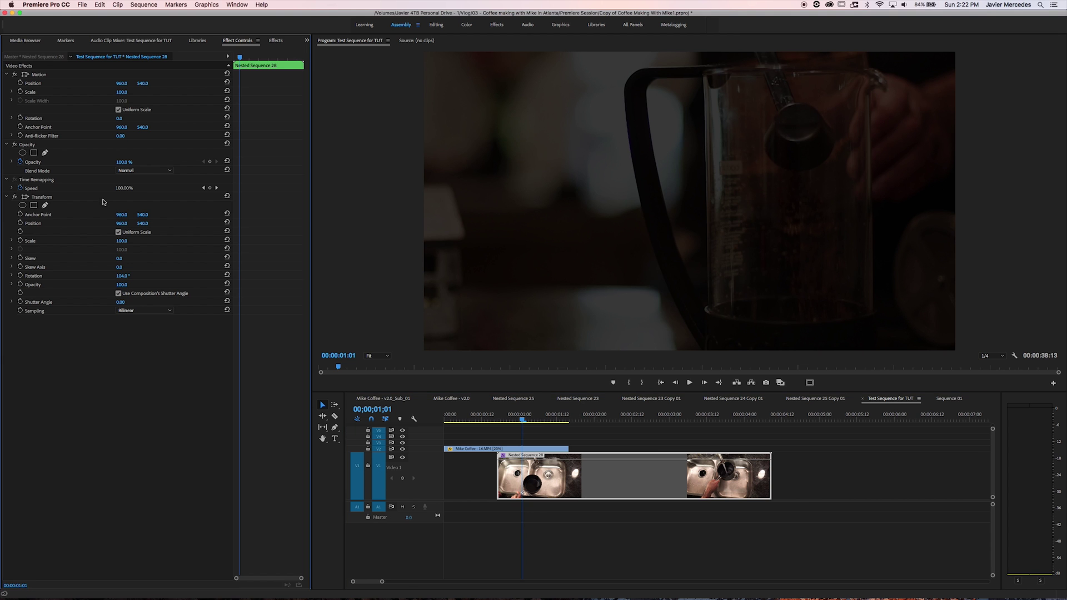
key("shift+e")
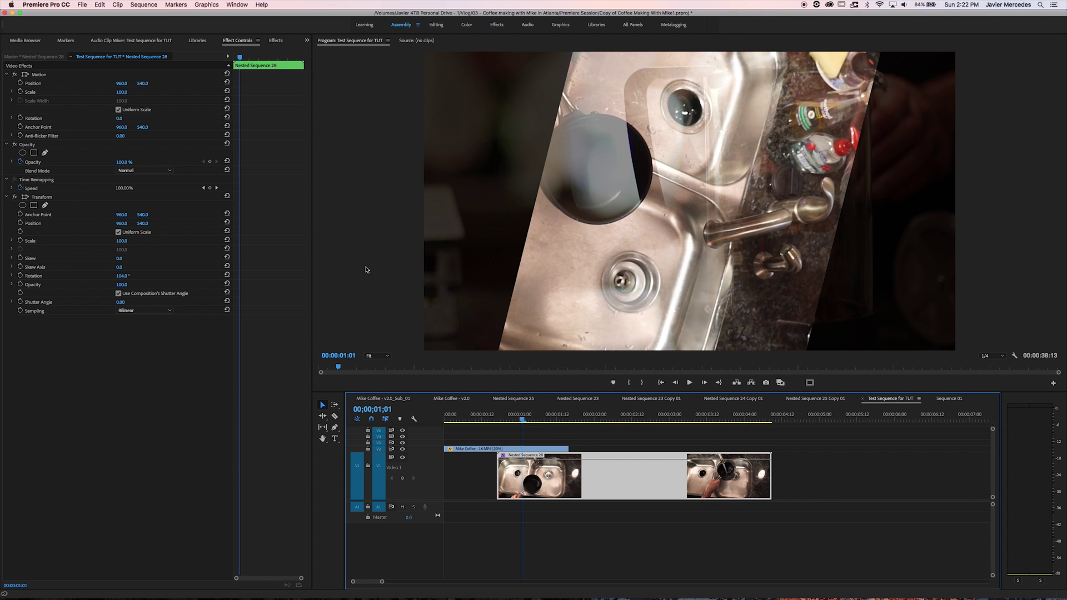
mouse_move(122, 275)
left_mouse_down()
mouse_move(164, 276)
mouse_move(137, 275)
left_mouse_up()
left_click_drag(122, 222, 83, 223)
left_click_drag(122, 276, 118, 275)
- Set the coffee-pouring clip's opacity to 100% and apply the Luma Key effect to that clip
left_click(506, 448)
mouse_move(122, 162)
left_mouse_down()
mouse_move(150, 162)
mouse_move(108, 161)
mouse_move(163, 162)
mouse_move(109, 162)
mouse_move(163, 162)
mouse_move(135, 162)
left_mouse_up()
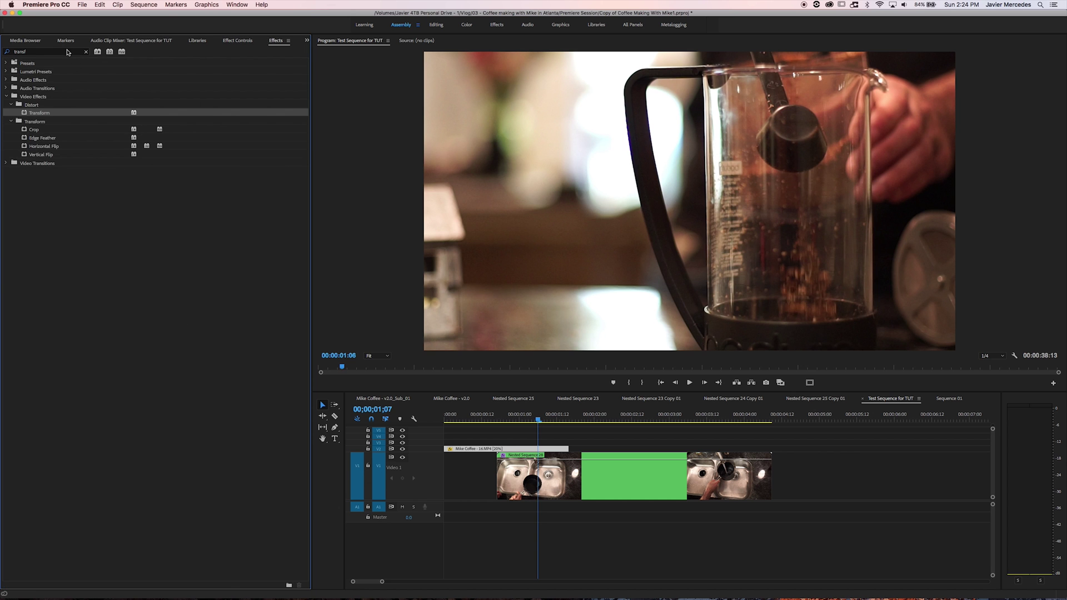
type("luma")
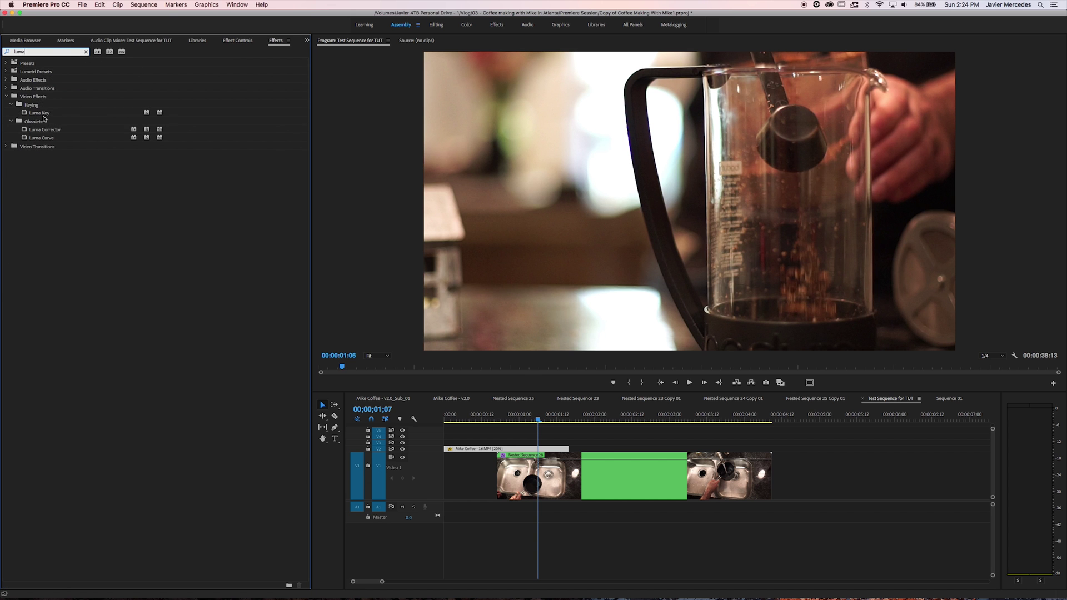
left_click_drag(43, 118, 560, 451)
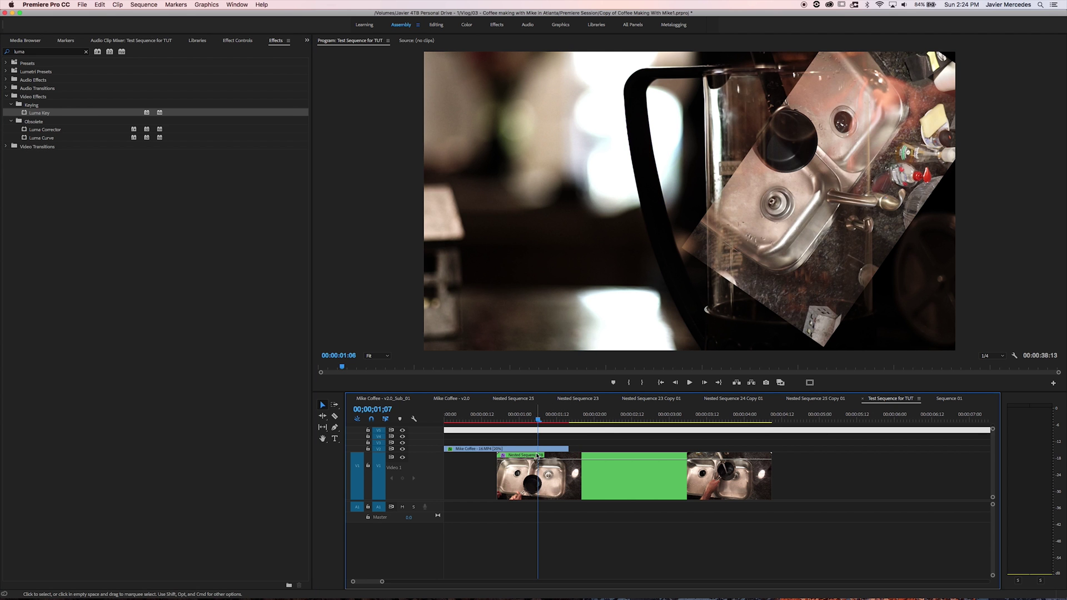
- Set the Luma Key threshold on the coffee-pouring clip to 0%, keeping the cutoff at 0%
left_click(529, 419)
left_click_drag(529, 420, 506, 420)
left_click(237, 40)
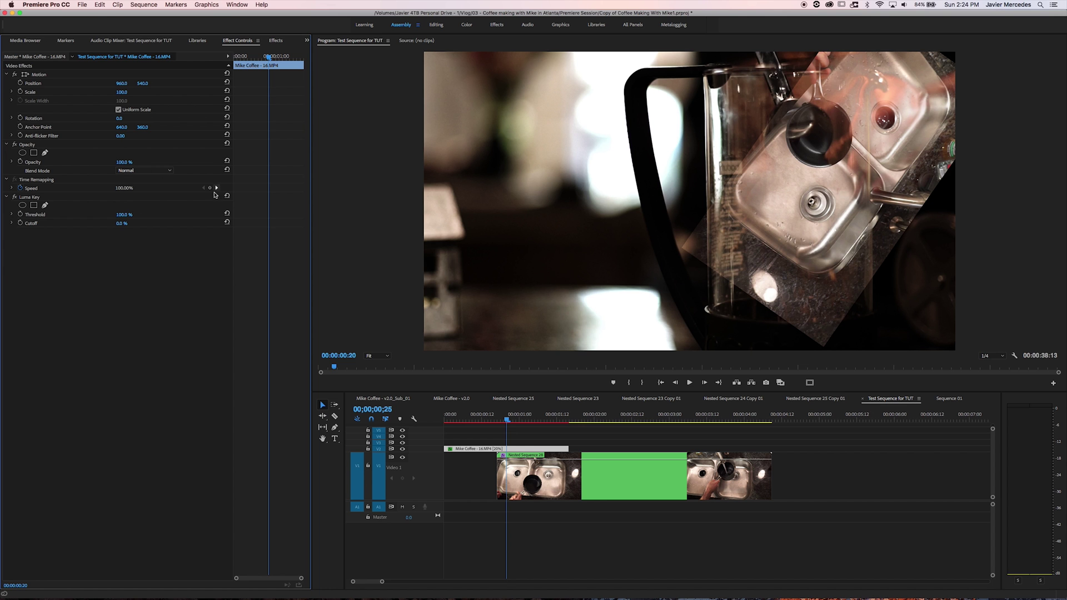
left_click_drag(120, 216, 68, 215)
- Step through the coffee-pouring clip frame by frame to examine where the luma transition should begin
key("Right")
key("Right")
key("Right")
key("Right")
key("Left")
key("Left")
key("Left")
key("Left")
key("Left")
key("Left")
key("Left")
key("Left")
key("Left")
key("Left")
key("Left")
key("Left")
key("Left")
key("Left")
key("Left")
key("Left")
key("Left")
key("Left")
key("Left")
key("Left")
key("Left")
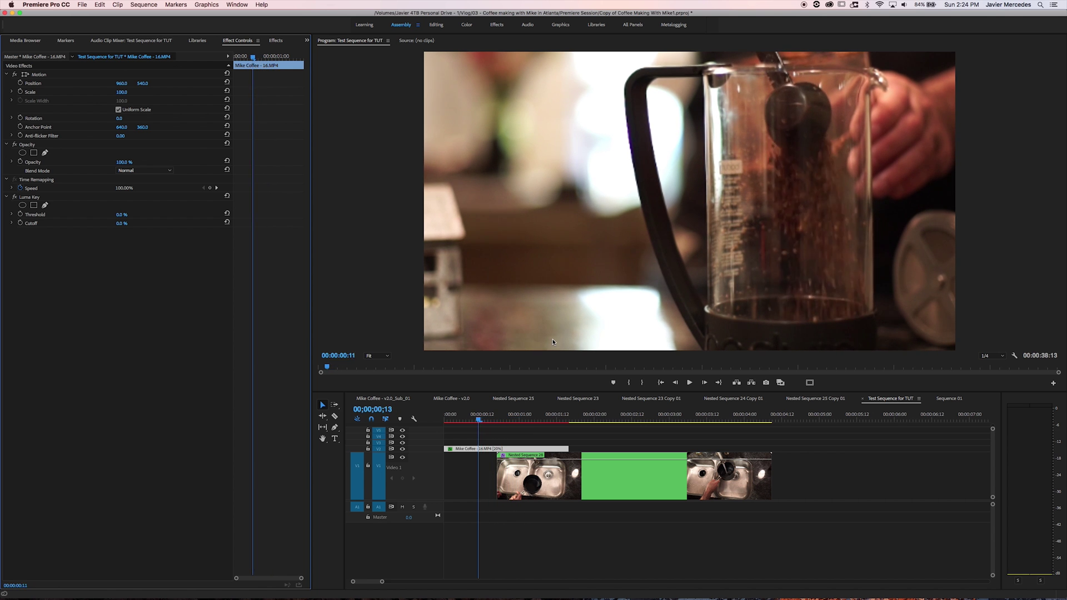
key("Right")
key("Right")
key("Right")
key("Right")
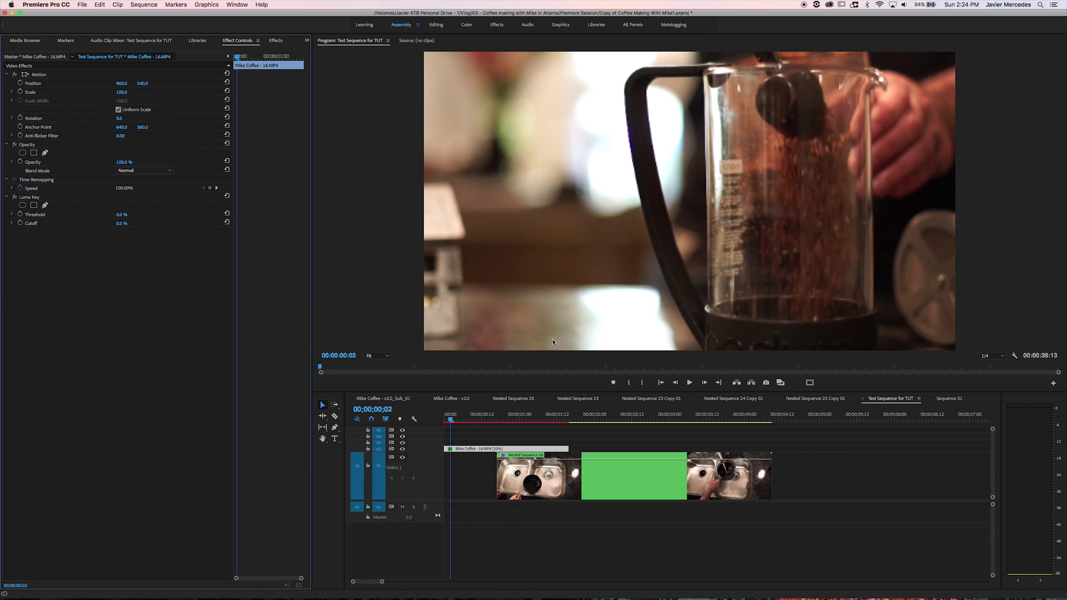
key("Right")
key("Right")
key("Right")
key("Right")
key("Right")
key("Right")
key("Right")
key("Right")
key("Right")
key("Right")
key("Right")
key("Right")
key("Right")
key("Right")
key("Right")
key("Right")
key("Right")
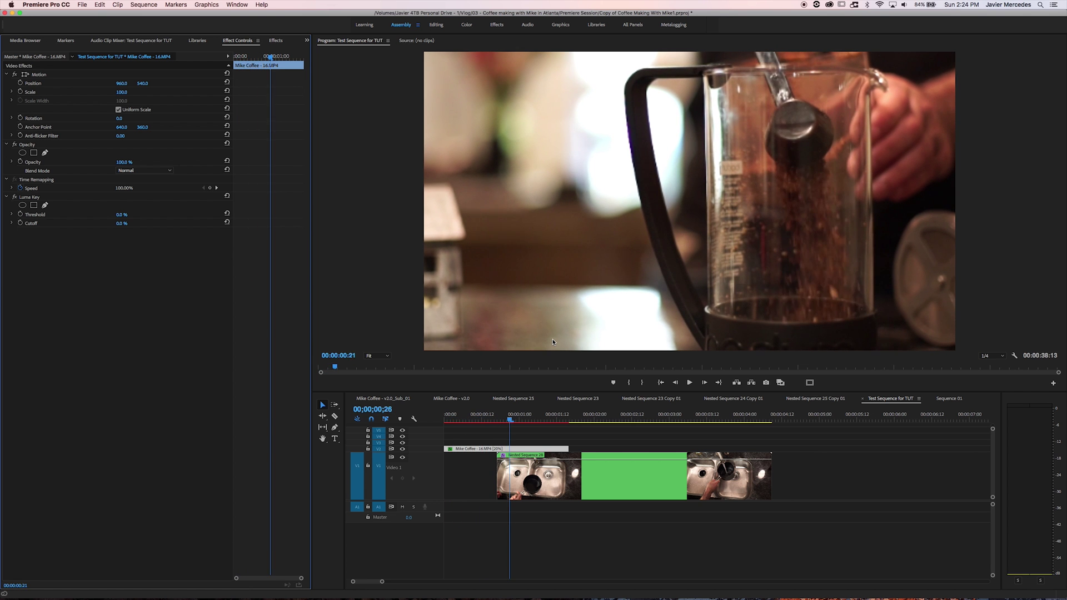
key("Left")
key("Left")
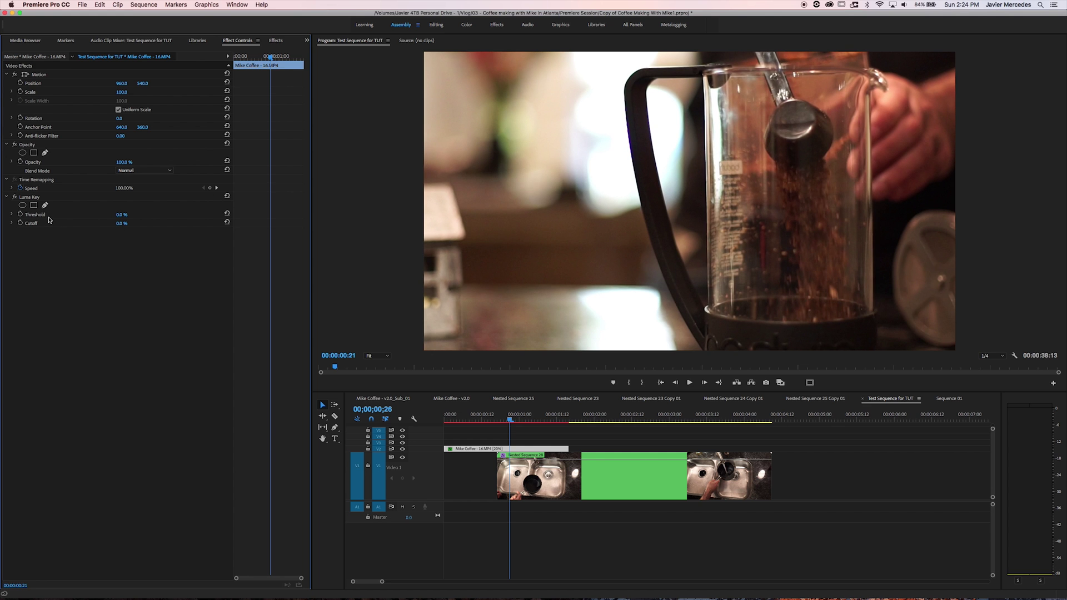
- Start keyframing the Luma Key threshold and cutoff at 00:00:00:18, both with values of 0%
key("Left")
key("Left")
key("Left")
key("Left")
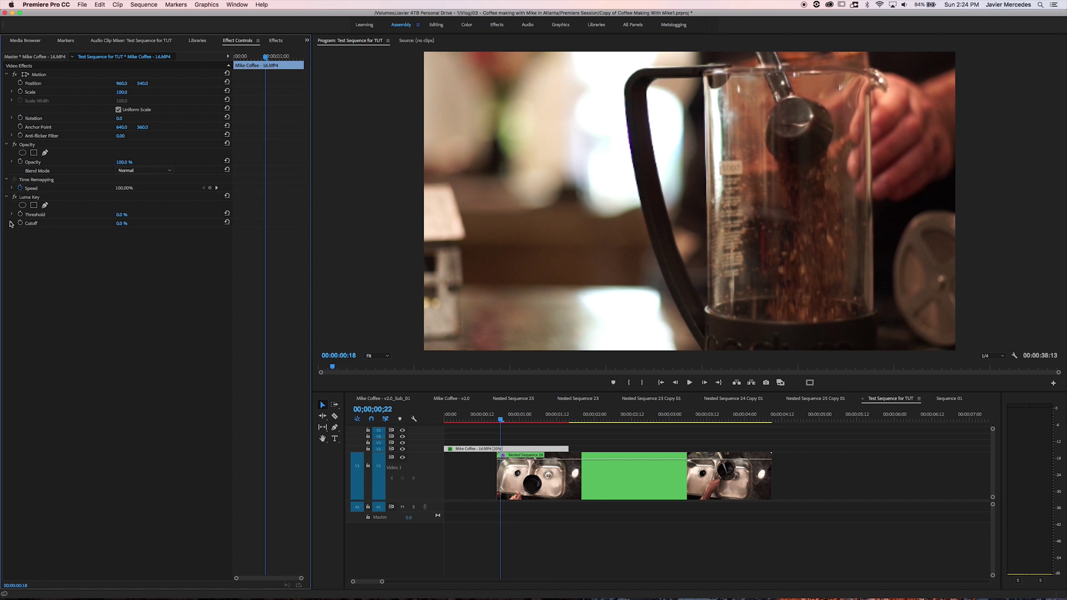
left_click(20, 215)
left_click(22, 223)
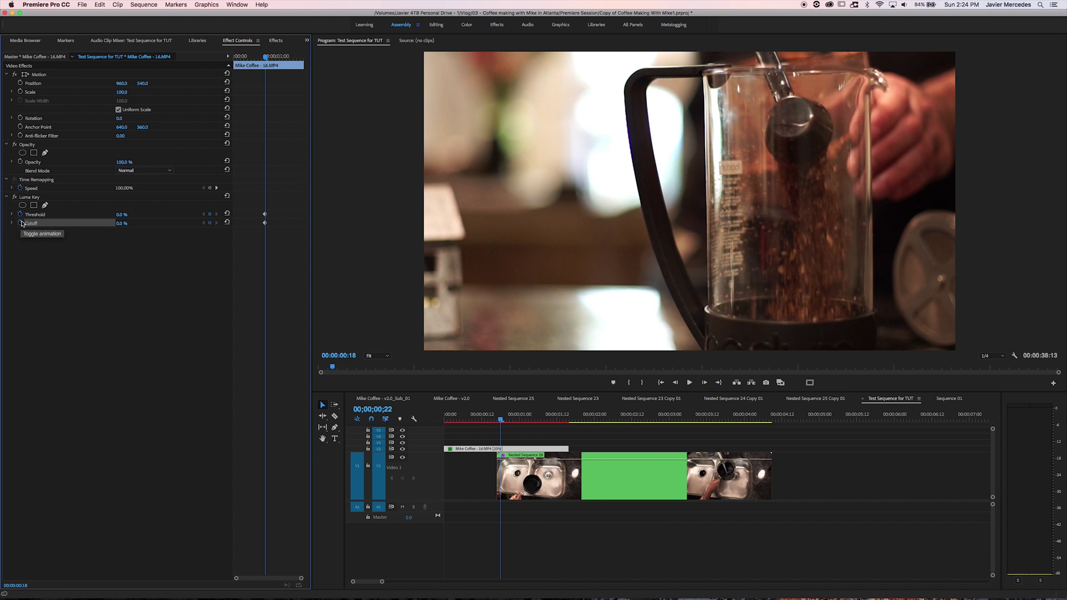
- Add second Luma Key keyframes at 00:00:01:04 with threshold and cutoff both at 100%
key("space")
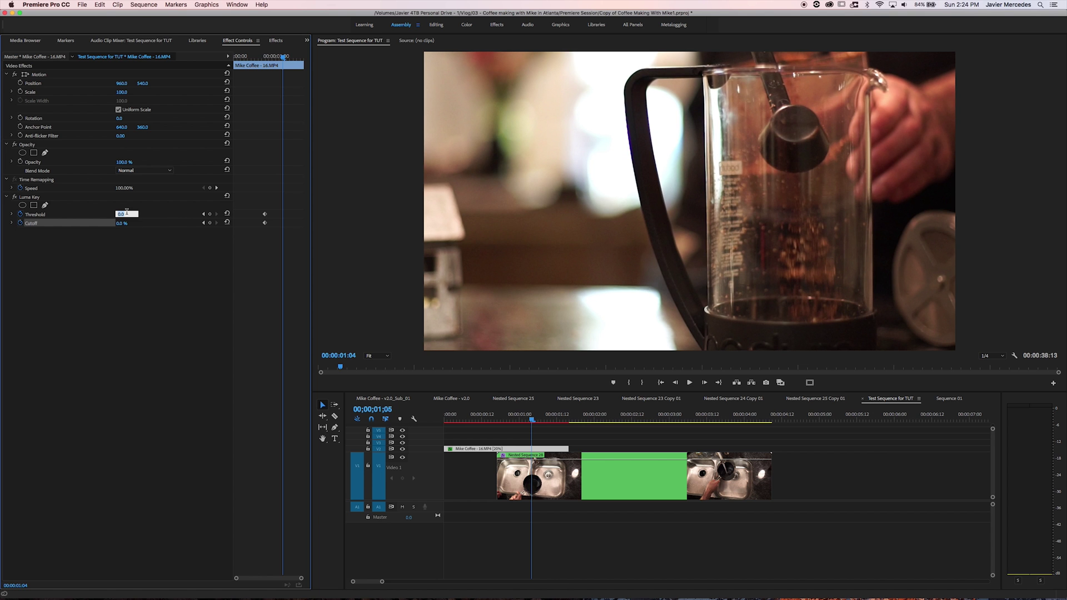
key("Return")
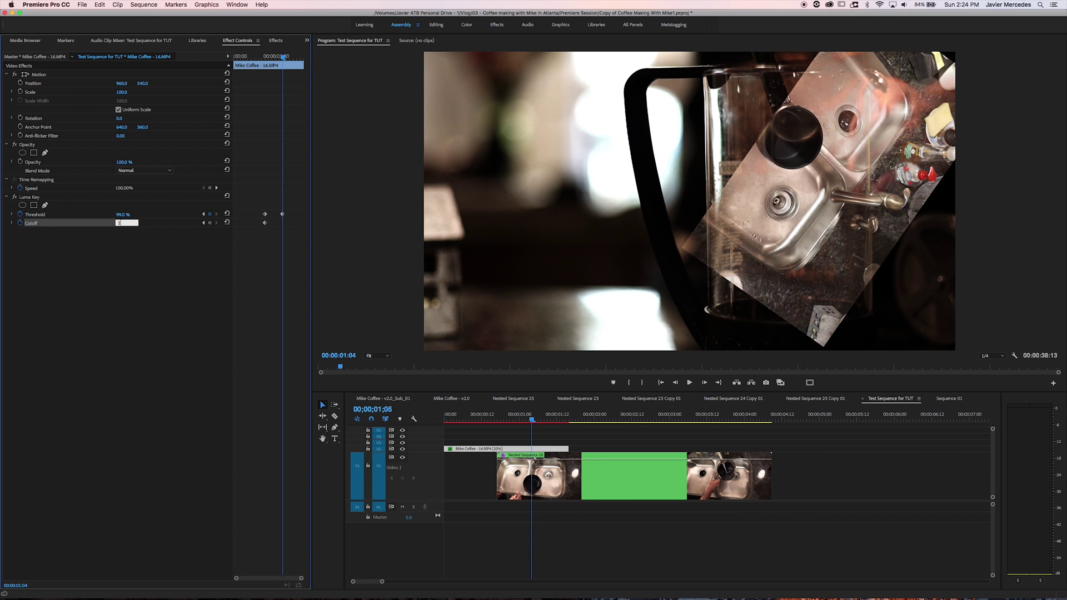
type("100")
key("Return")
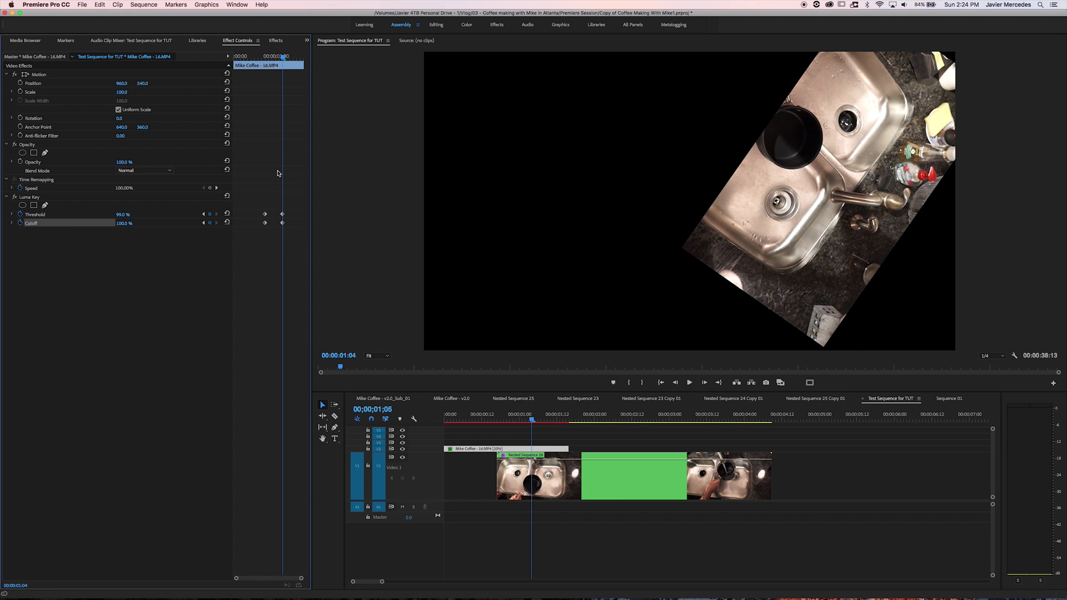
left_click_drag(122, 213, 129, 214)
- Apply Ease Out to the first threshold and cutoff keyframes and Ease In to the second pair
left_click_drag(532, 420, 498, 438)
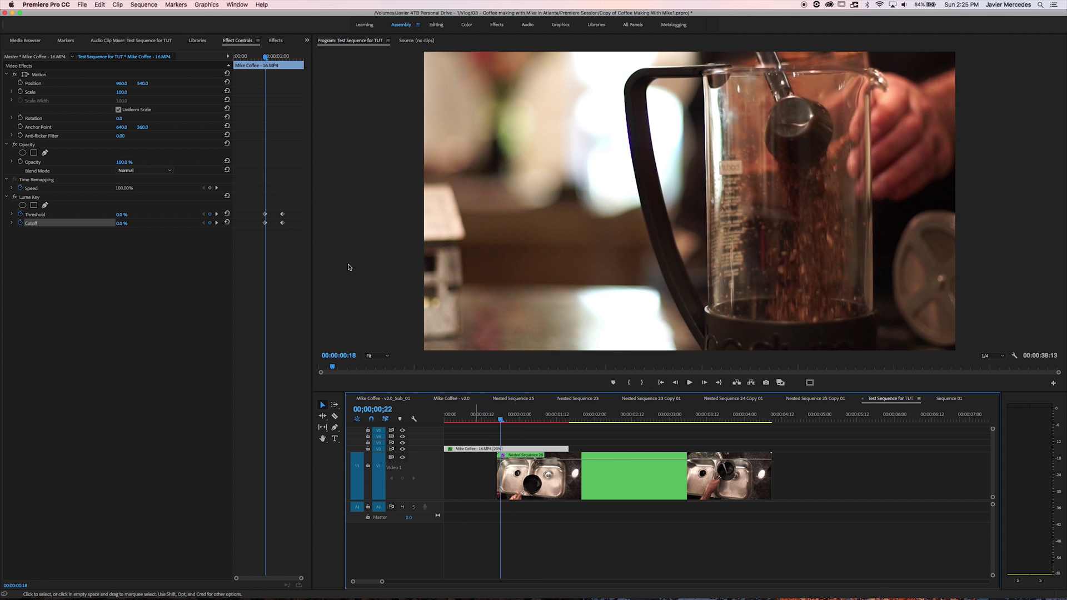
left_click_drag(245, 191, 268, 226)
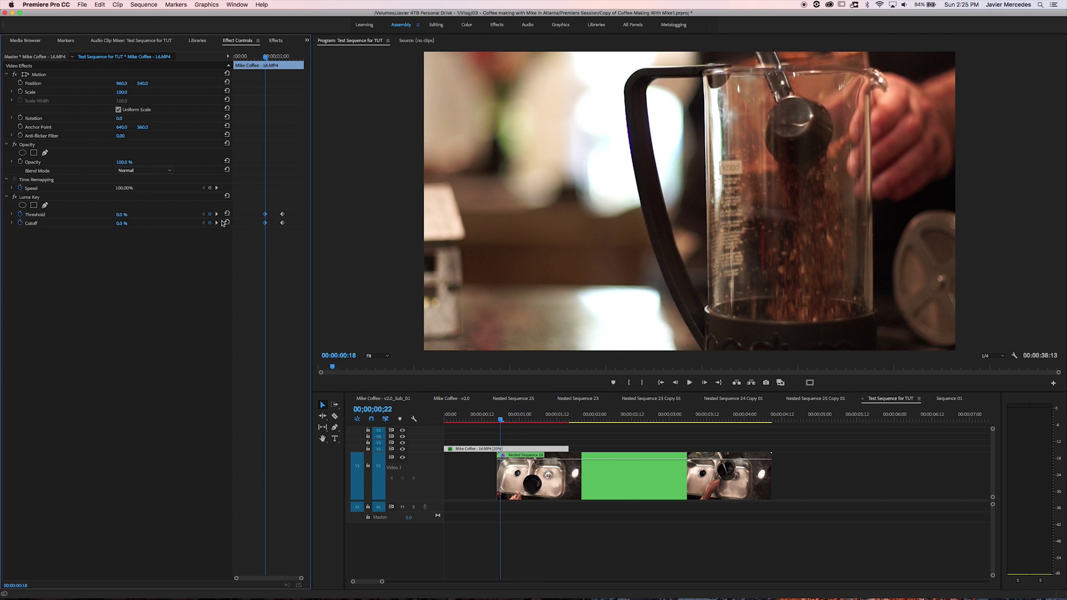
right_click(263, 215)
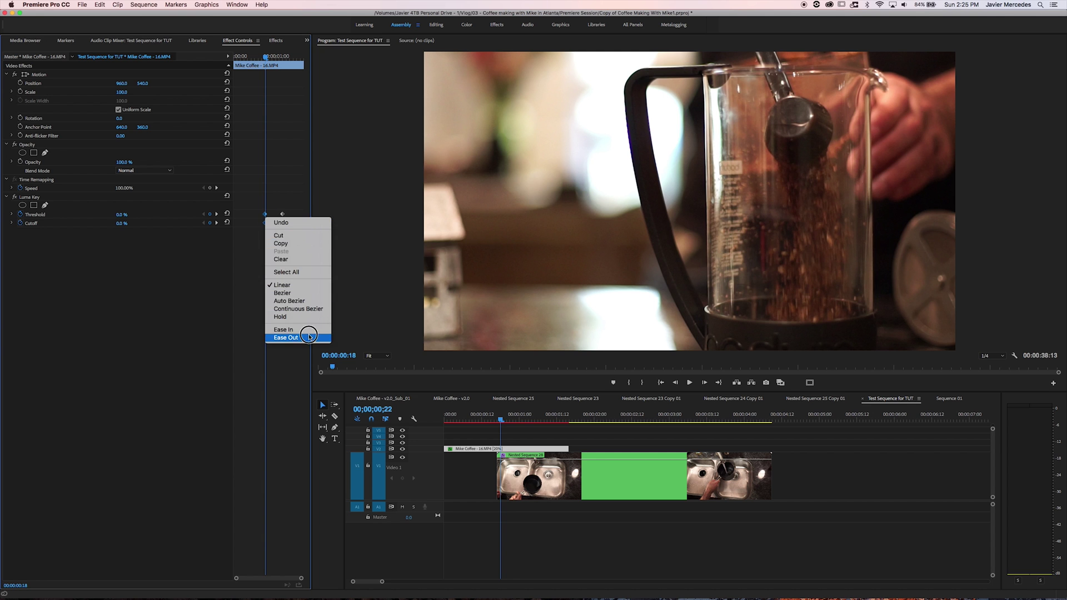
left_click(291, 333)
left_click_drag(294, 204, 279, 237)
right_click(282, 222)
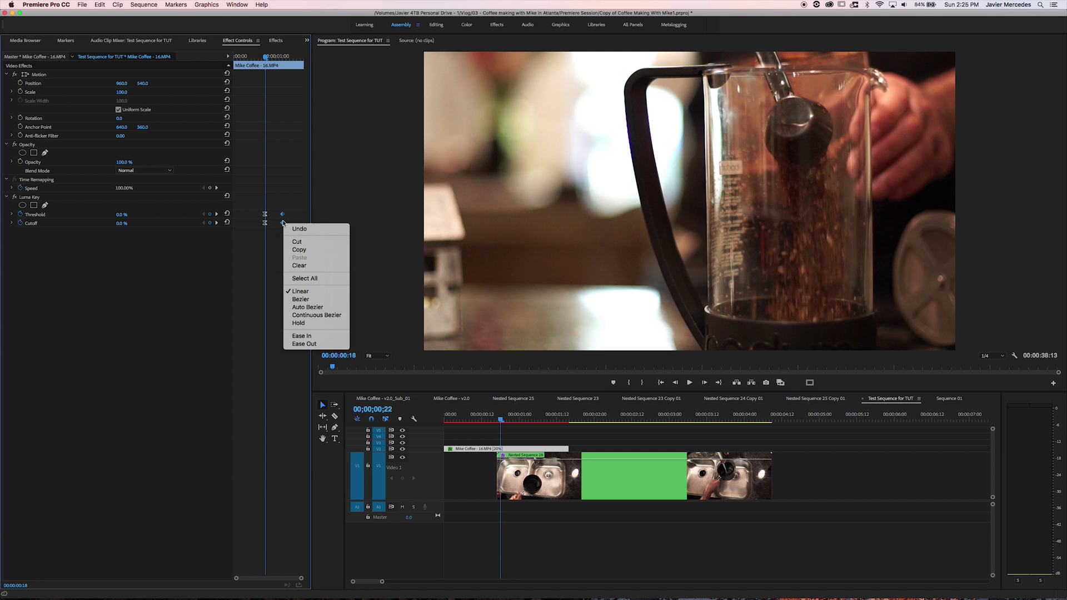
left_click(301, 336)
- Expand the threshold and cutoff value and velocity graphs to inspect the eased curves
left_click(12, 215)
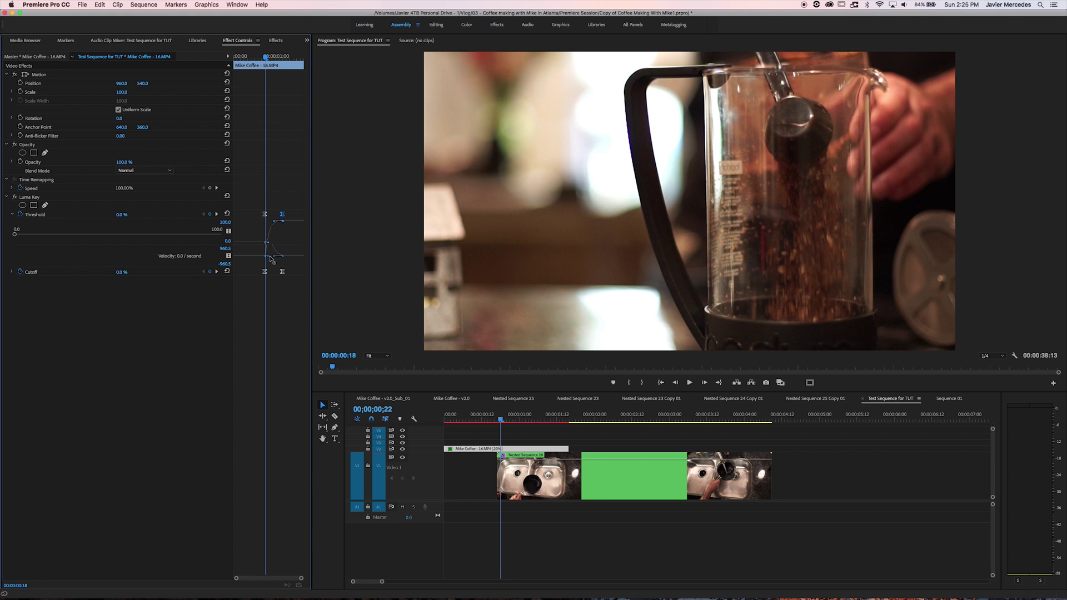
left_click(12, 271)
left_click(271, 315)
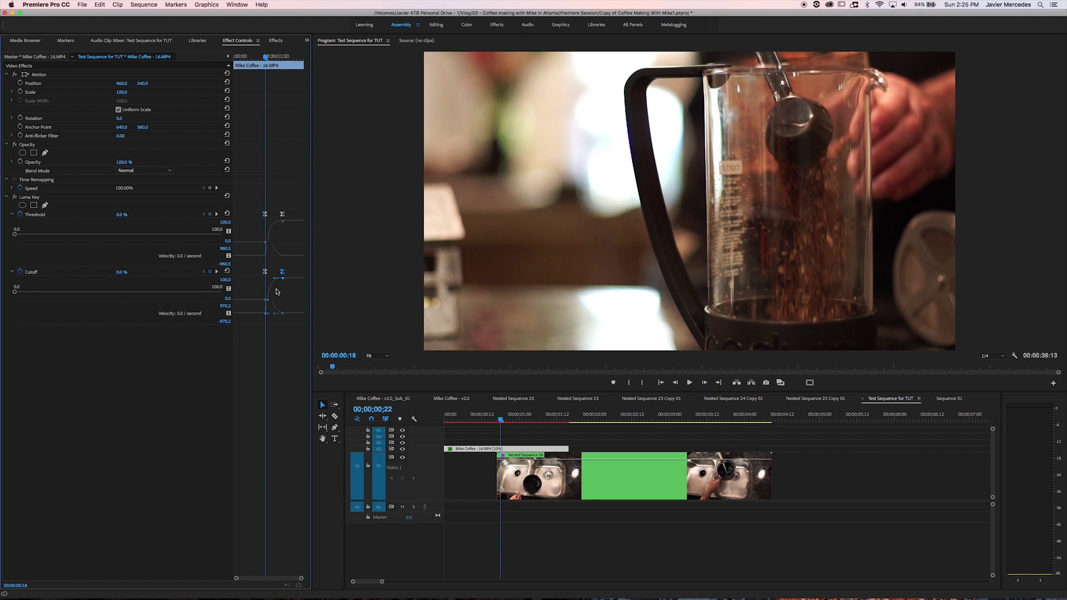
- Play back the luma-key transition several times from just before it begins to check its timing
left_click(577, 437)
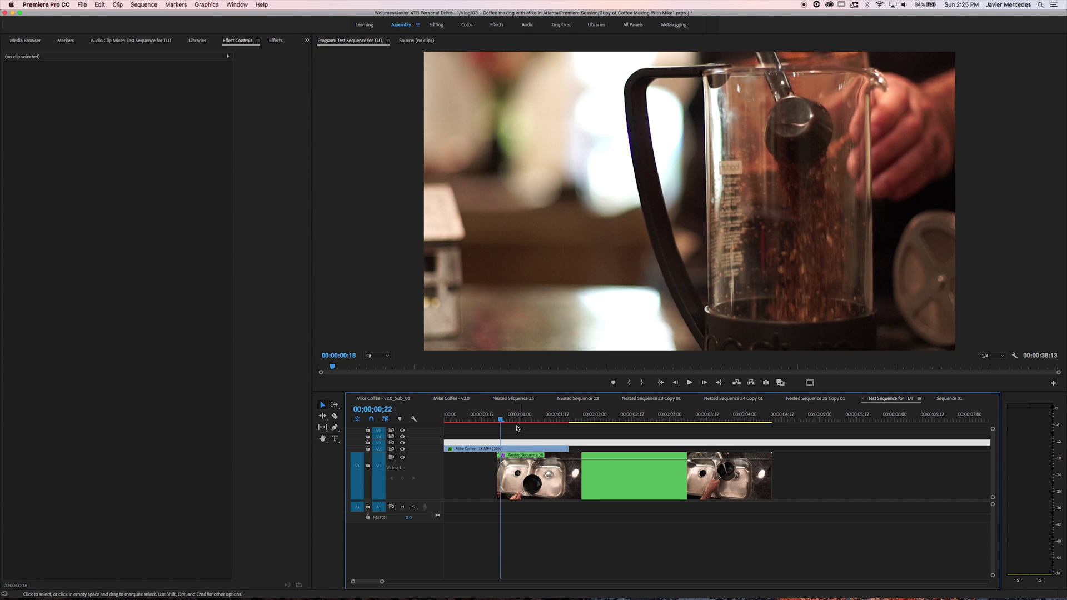
key("space")
left_click(502, 417)
key("space")
left_click(495, 417)
key("space")
left_click_drag(501, 416, 484, 418)
key("space")
left_click(485, 419)
- Move the second threshold and cutoff keyframes a few frames later and replay the transition
left_click_drag(291, 202, 295, 272)
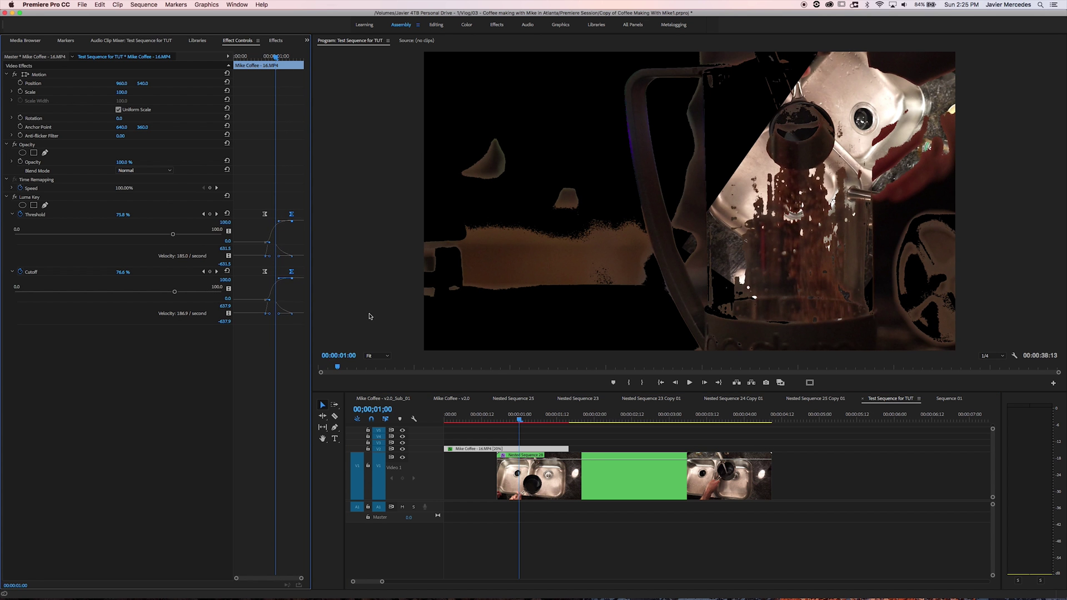
left_click(496, 416)
key("space")
key("space")
left_click(494, 416)
- Slide the nested pot clip earlier so it starts at about 00:00:00:10, and play the transition
key("space")
left_click_drag(499, 414, 531, 415)
left_click_drag(556, 481, 534, 482)
key("space")
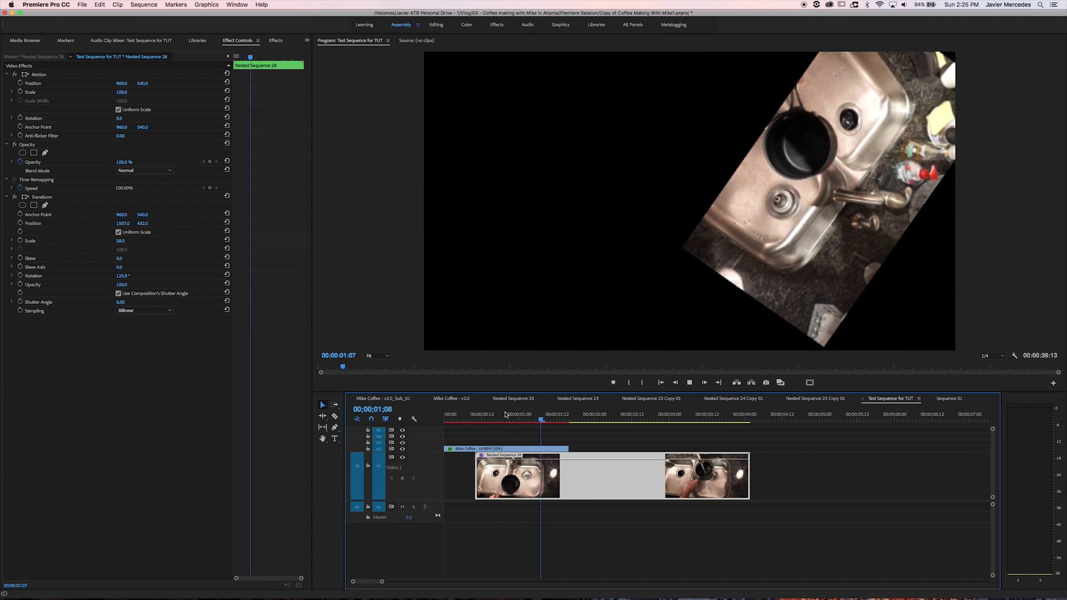
- Slide the nested pot clip further back to start at about 00:00:00:02 and review the pot spin's timing
key("space")
mouse_move(565, 421)
left_mouse_down()
mouse_move(544, 421)
mouse_move(554, 421)
left_mouse_up()
left_click_drag(574, 472, 557, 476)
left_click_drag(504, 414, 544, 414)
left_click_drag(572, 467, 555, 470)
key("space")
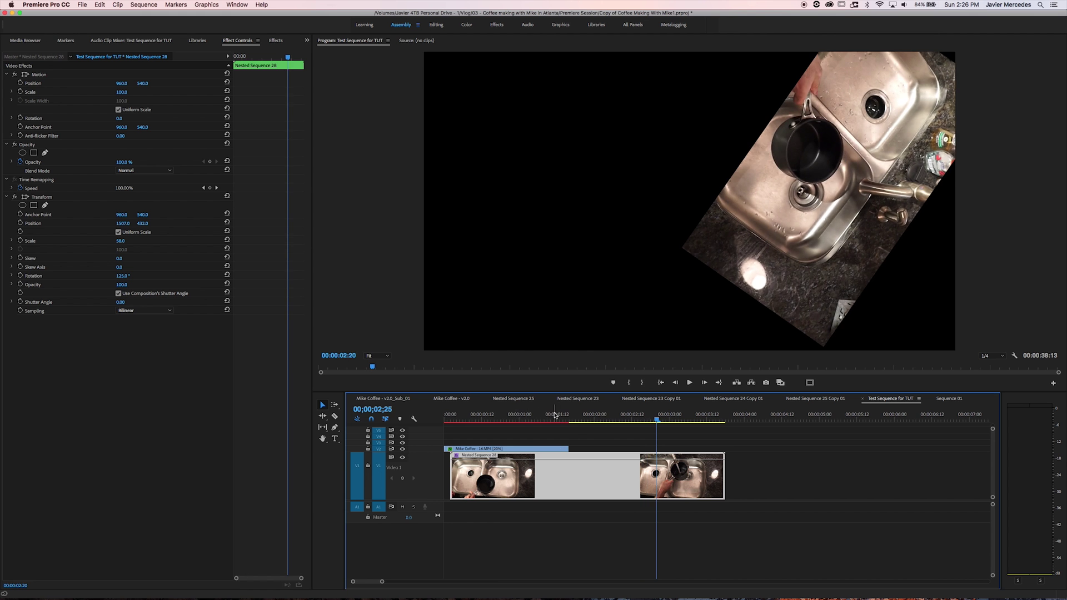
left_click(498, 418)
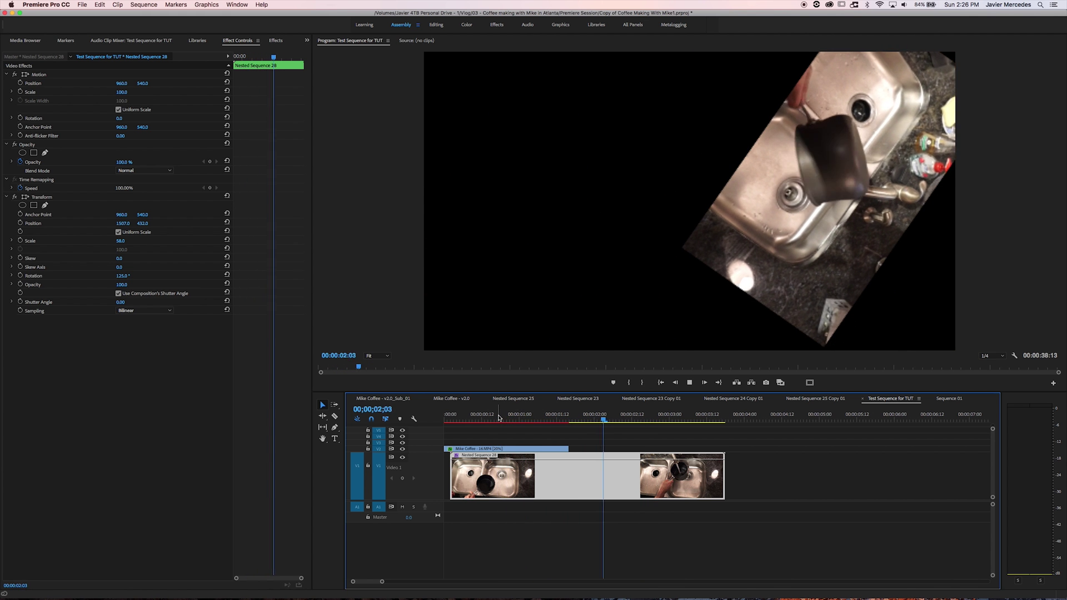
- At 00:00:02:22, enable keyframing for the Transform effect's Scale, Position and Rotation on the nested pot clip
key("space")
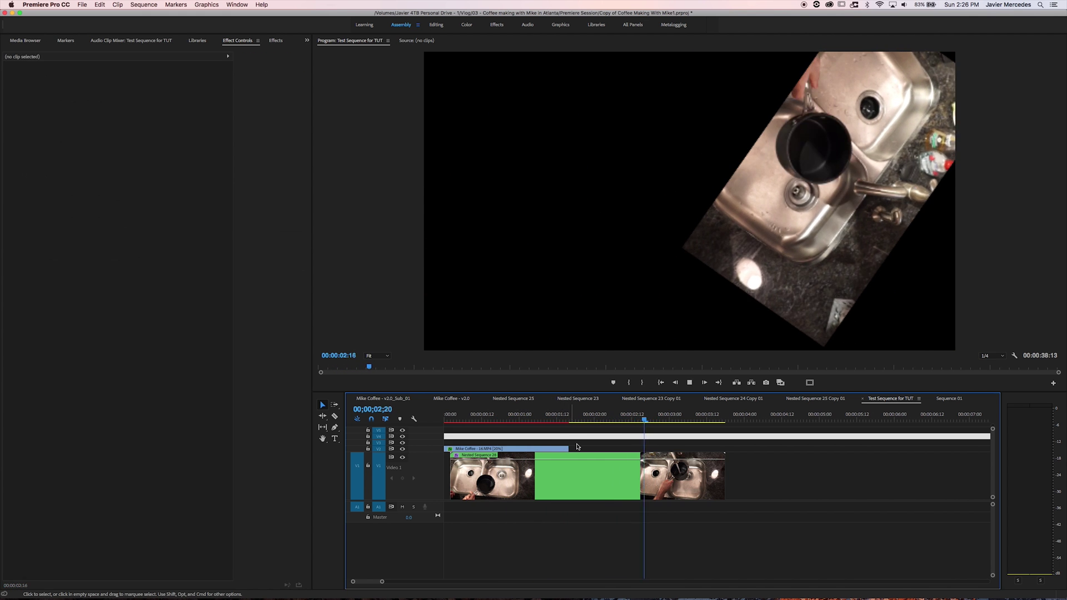
left_click(566, 417)
left_click(576, 470)
left_click_drag(554, 413, 648, 454)
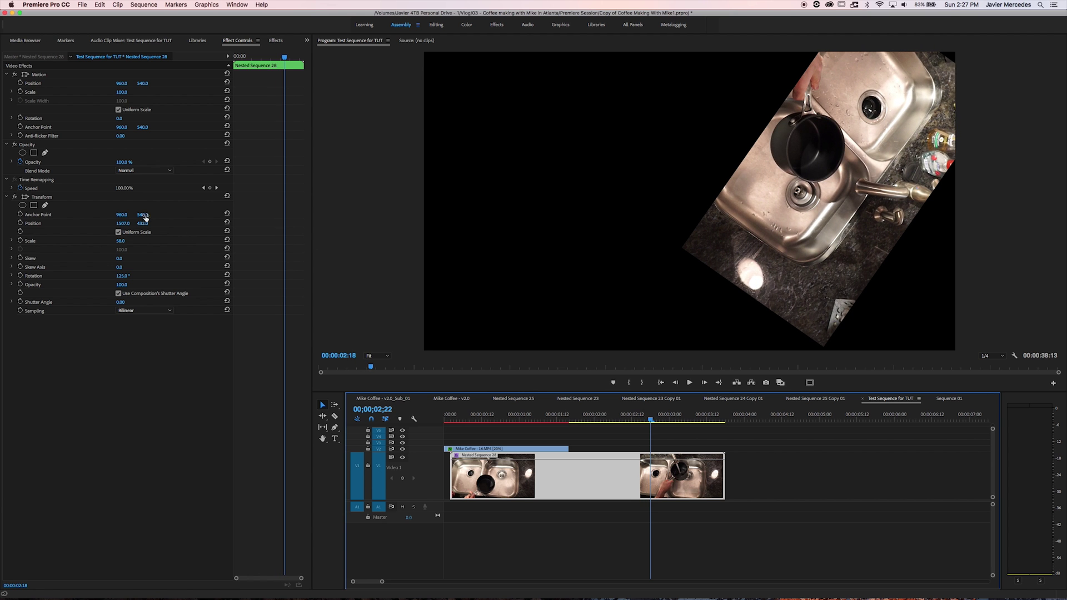
left_click(21, 242)
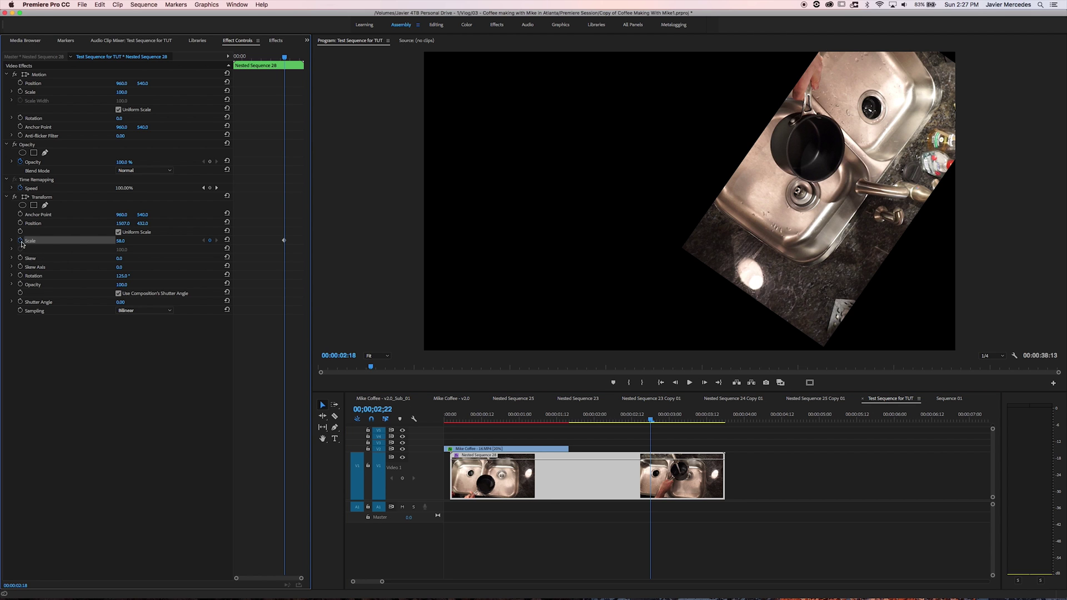
left_click(20, 223)
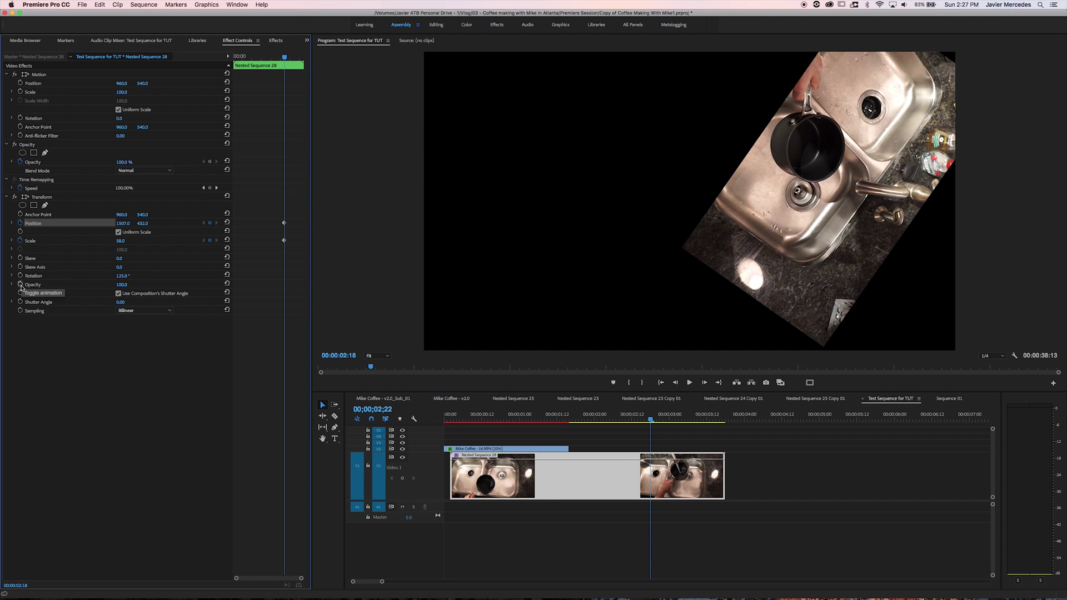
left_click(20, 276)
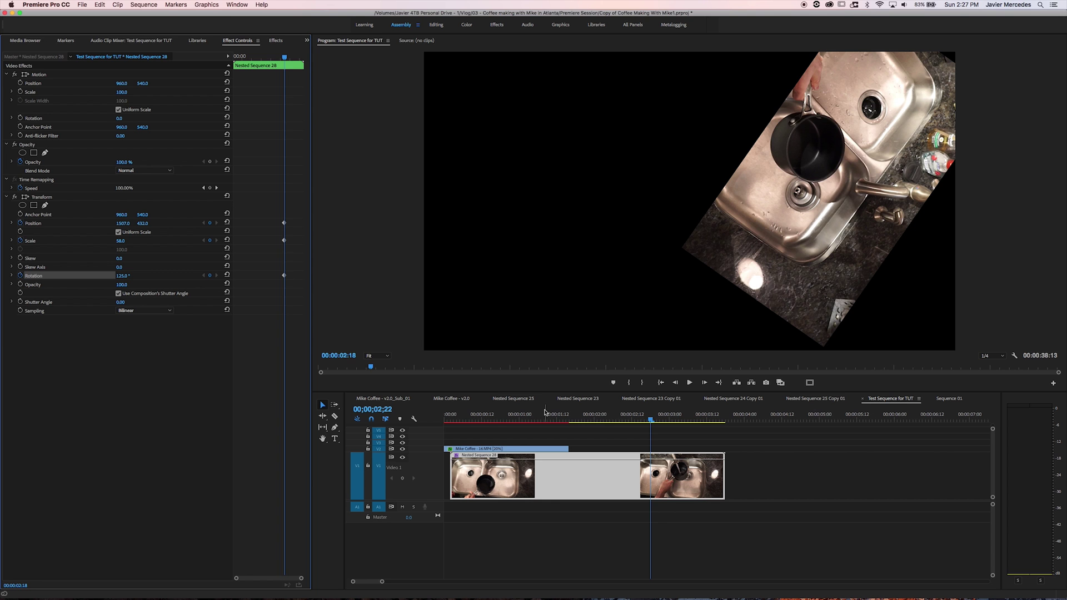
- Add Transform keyframes for Position, Scale and Rotation at 00:00:01:08, where the luma-key transition has revealed the pot
key("shift+Left")
key("shift+Left")
key("shift+Left")
key("shift+Left")
key("shift+Left")
key("shift+Left")
key("shift+Left")
key("shift+Left")
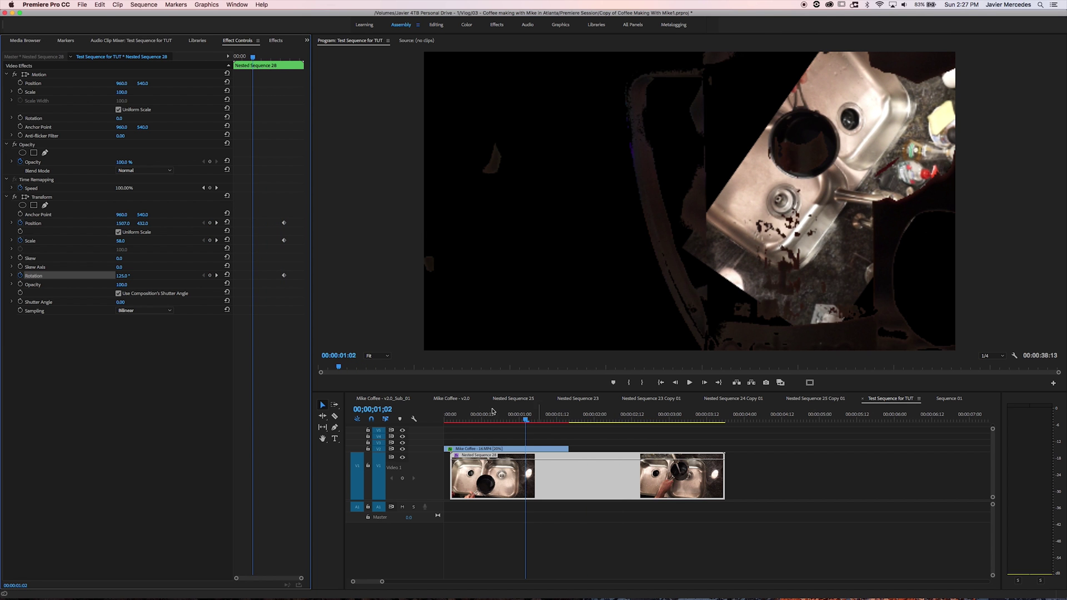
left_click_drag(519, 420, 541, 416)
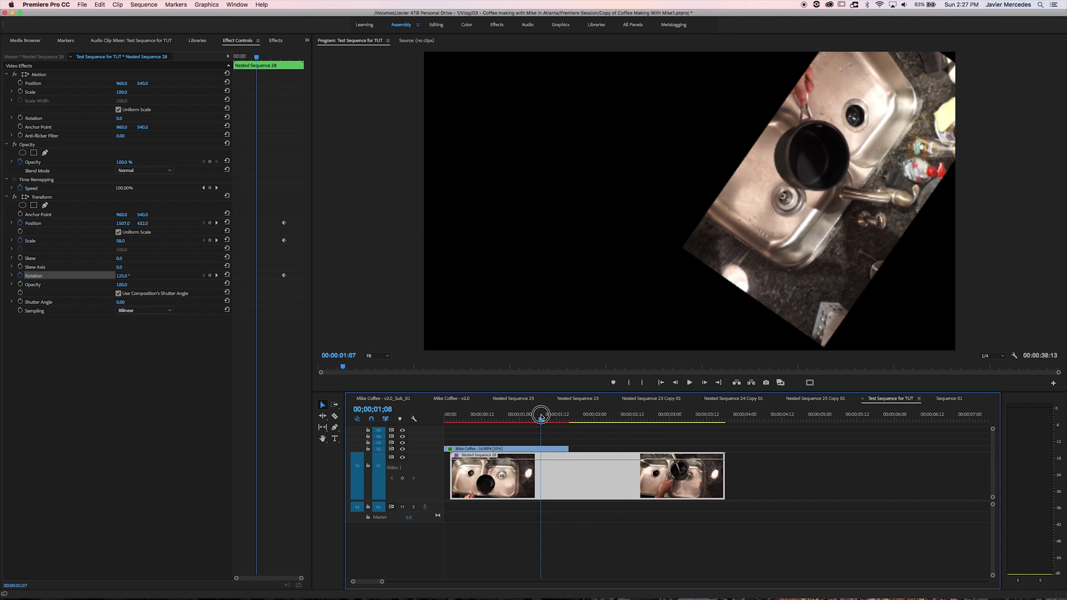
left_click(210, 224)
left_click(210, 240)
left_click(211, 277)
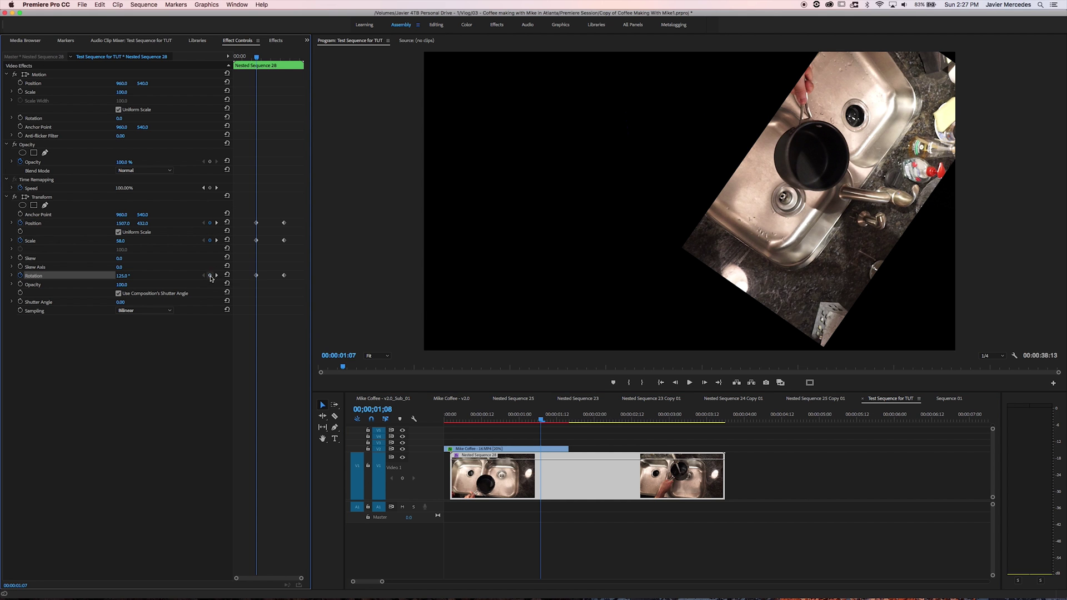
- At the second Transform keyframes, reset Position to 960, 540, Scale to 100 and Rotation to 0°
left_click(216, 276)
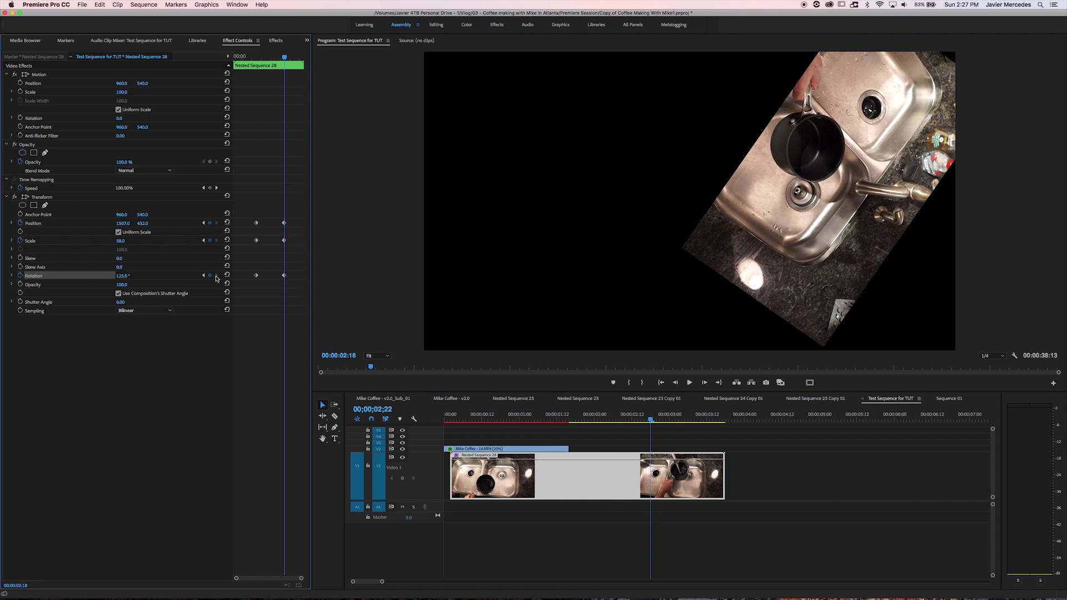
left_click(227, 223)
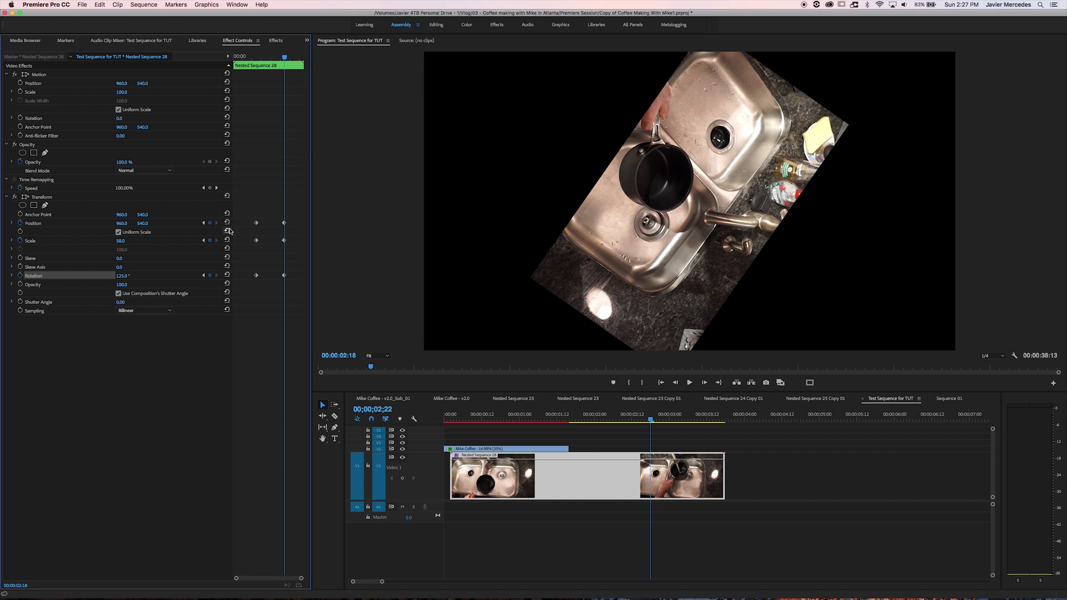
left_click(227, 241)
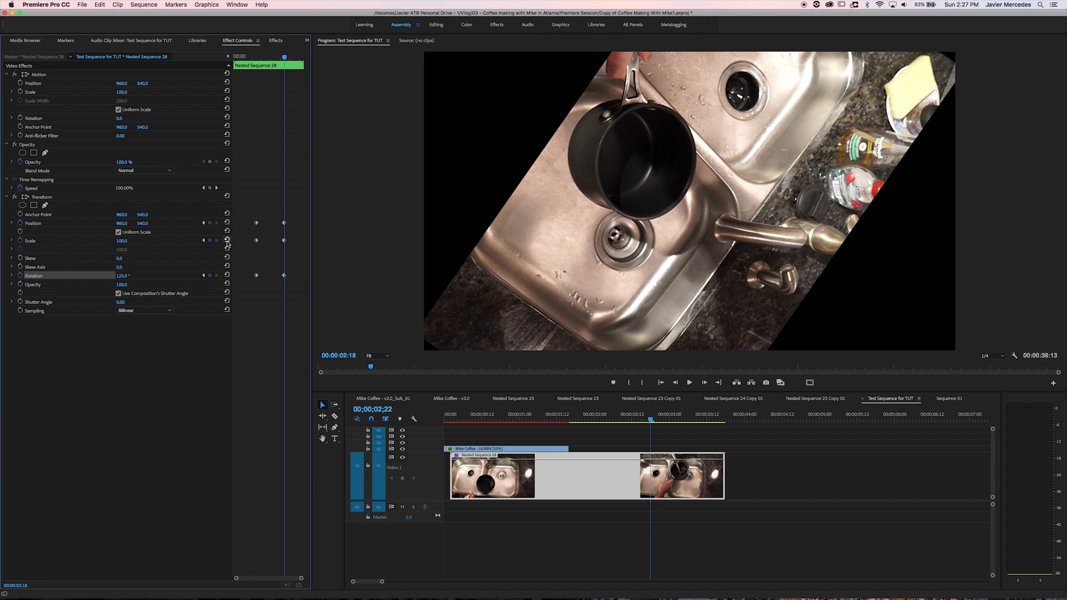
left_click(227, 275)
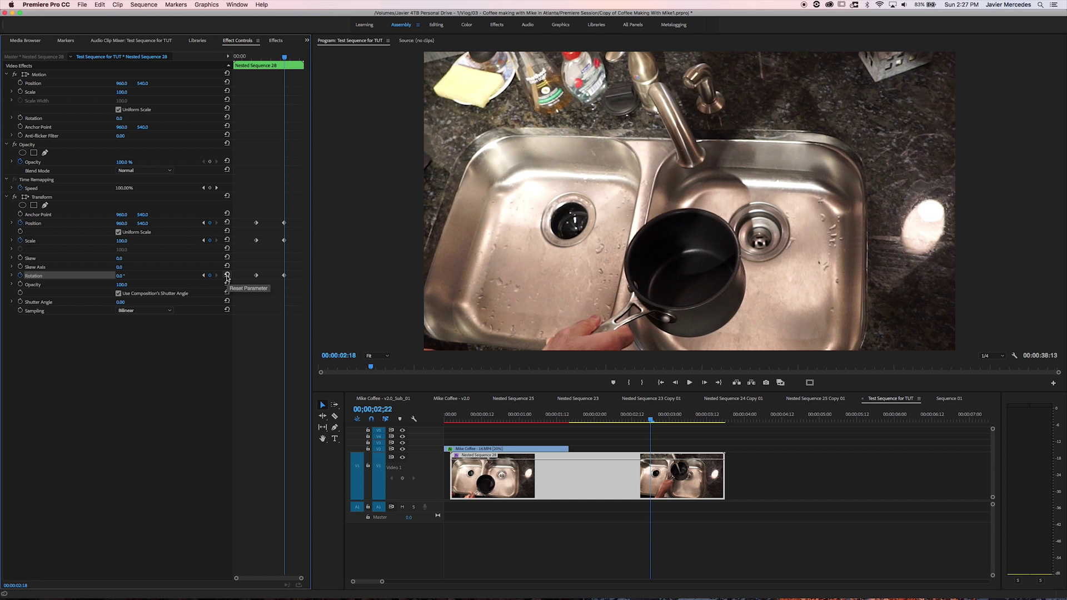
- Play back the transition several times to review the pot clip's move, scale and rotation to full frame
left_click_drag(650, 416, 499, 415)
key("space")
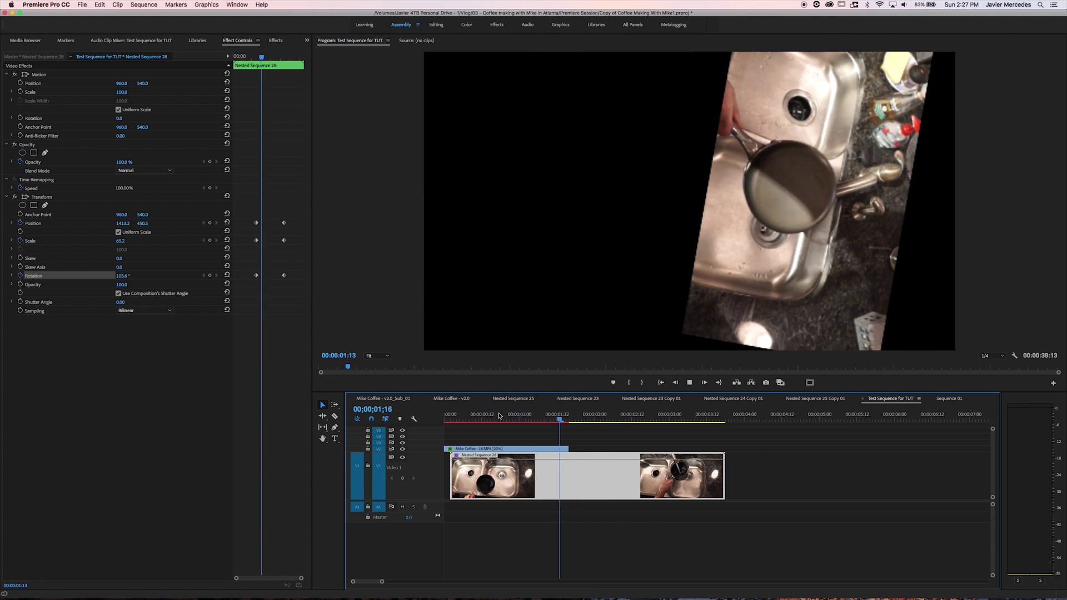
left_click(538, 412)
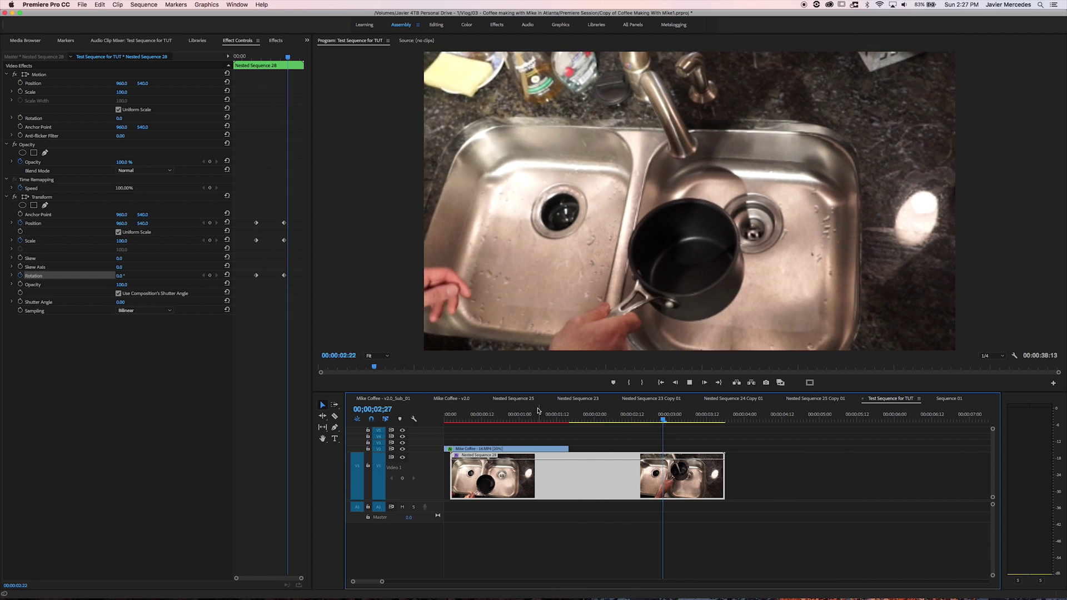
left_click(533, 412)
key("space")
key("space")
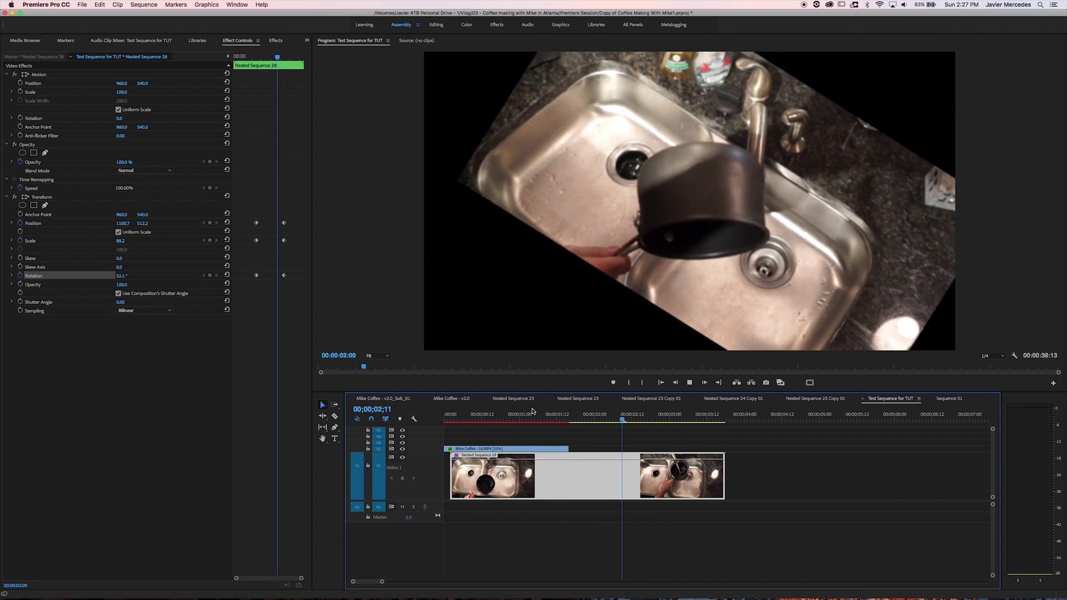
- Shift the nested pot clip a few frames earlier twice, trimming its start back each time, and play the transition
mouse_move(532, 413)
left_mouse_down()
mouse_move(542, 425)
mouse_move(526, 432)
mouse_move(535, 425)
left_mouse_up()
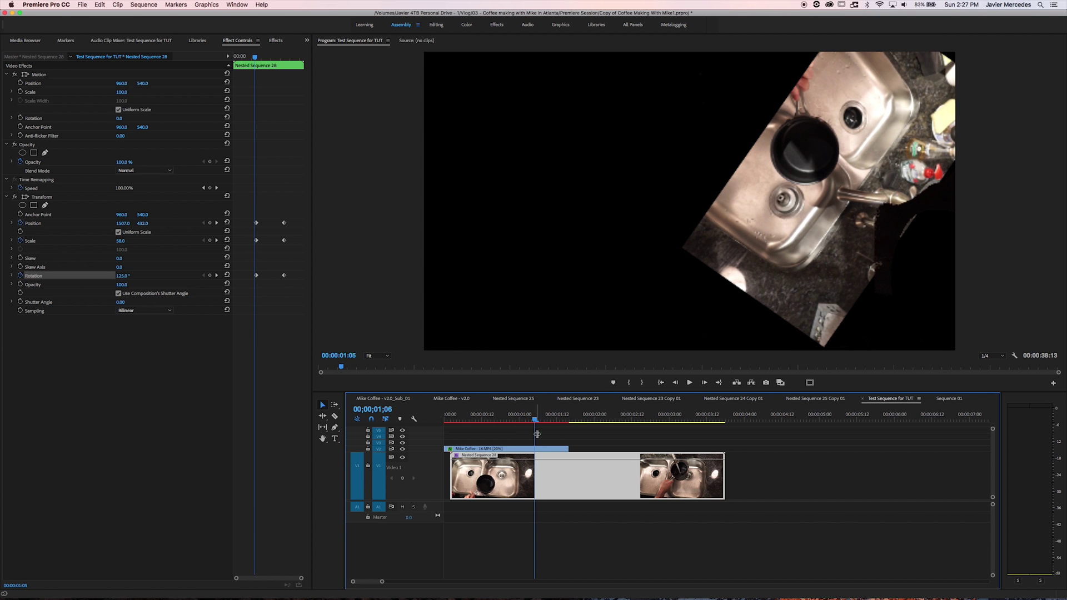
left_click_drag(556, 473, 556, 473)
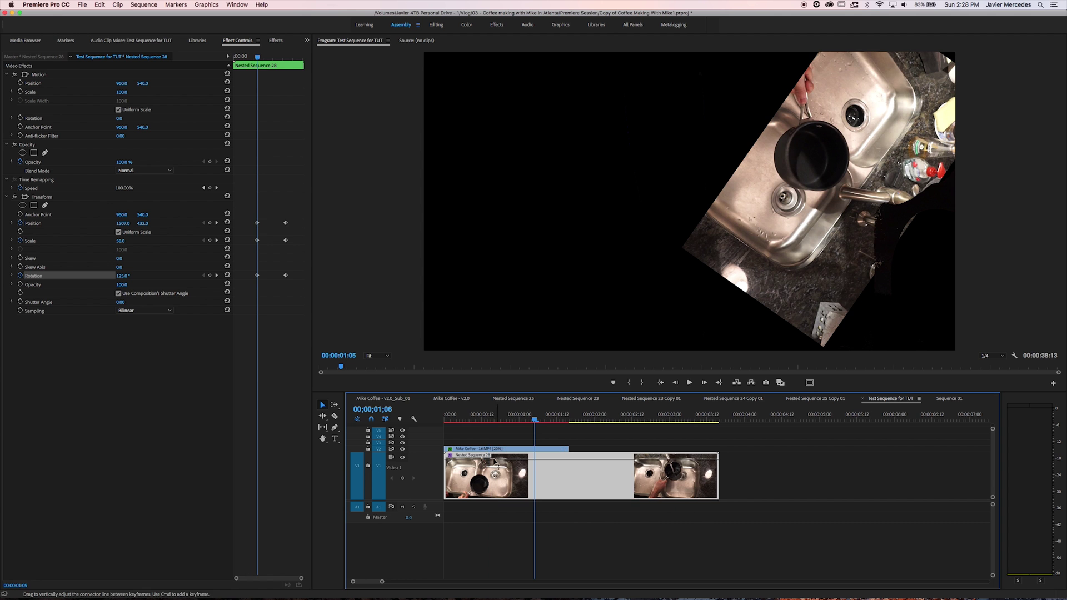
left_click_drag(446, 474, 451, 473)
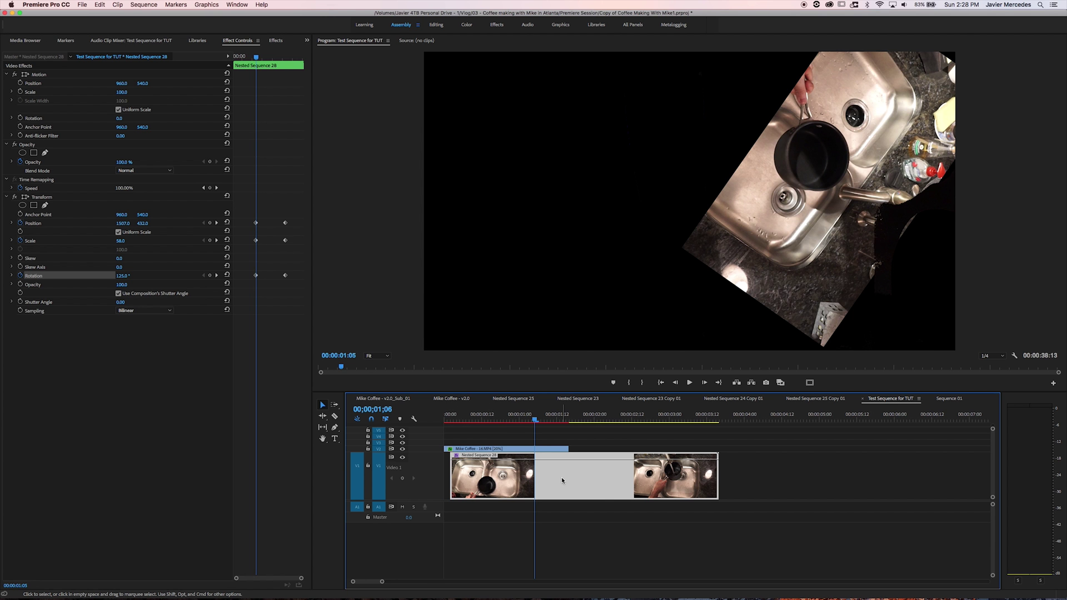
mouse_move(544, 418)
left_mouse_down()
mouse_move(510, 418)
mouse_move(536, 419)
mouse_move(525, 419)
left_mouse_up()
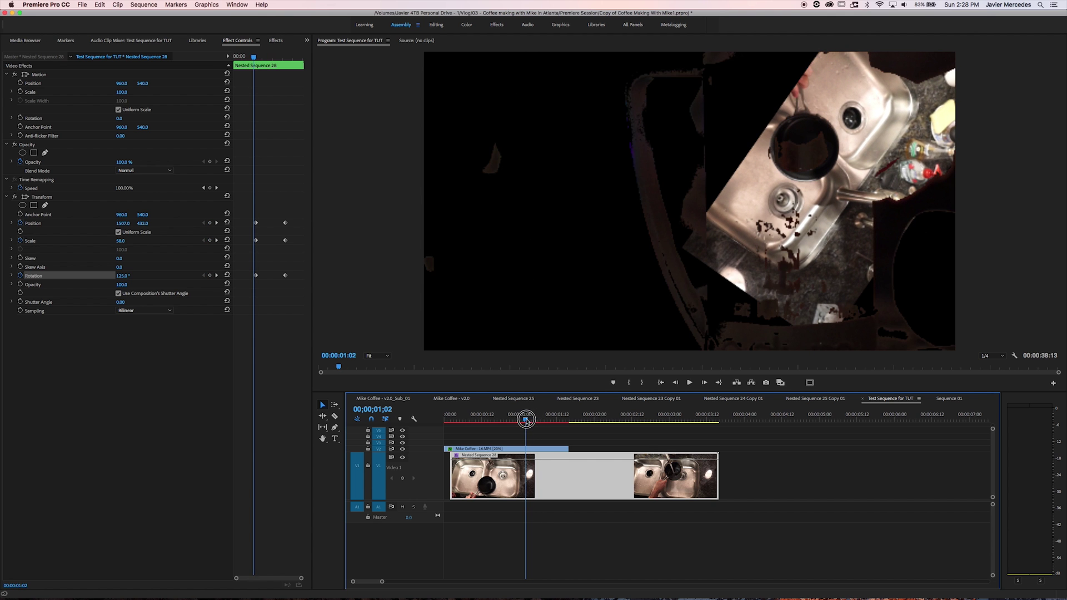
left_click_drag(543, 472, 545, 479)
left_click_drag(445, 468, 456, 468)
key("space")
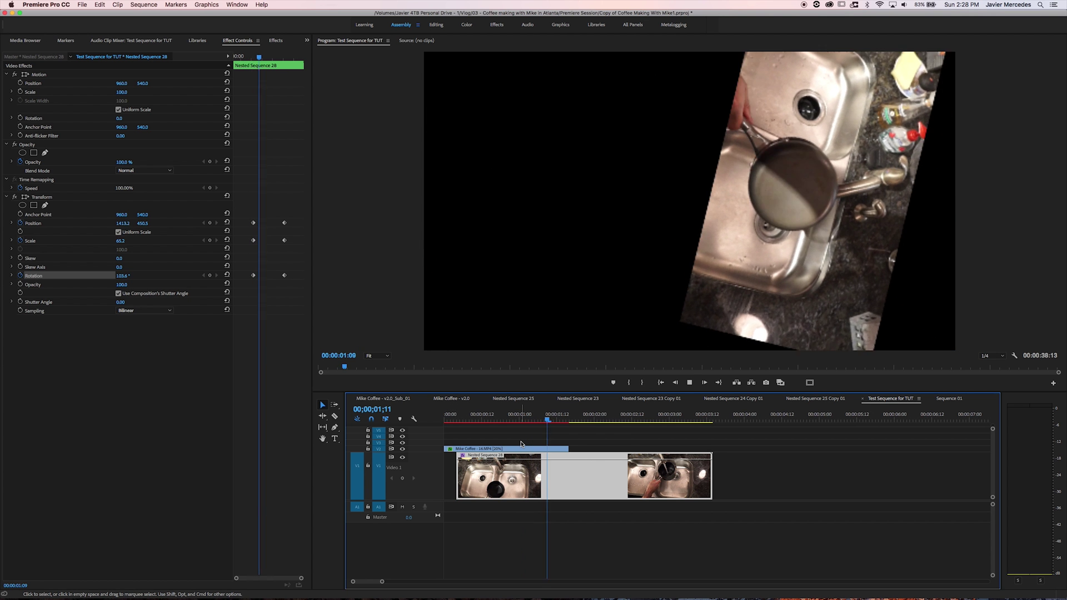
key("space")
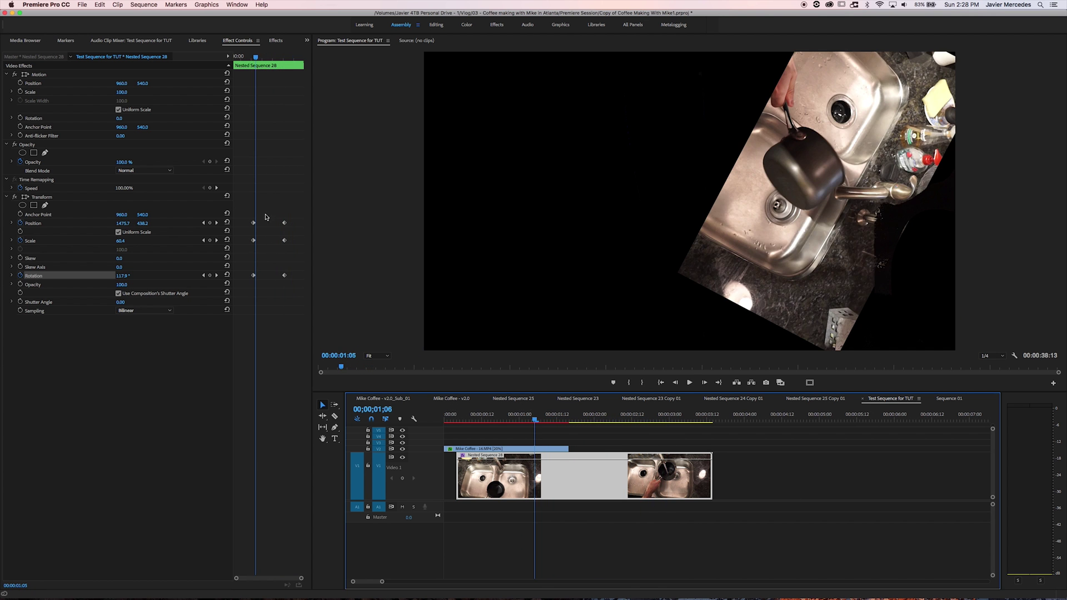
- Apply Ease Out to the first Position, Scale and Rotation keyframes of the Transform effect and Ease In to the second ones
left_click_drag(248, 211, 277, 301)
right_click(253, 275)
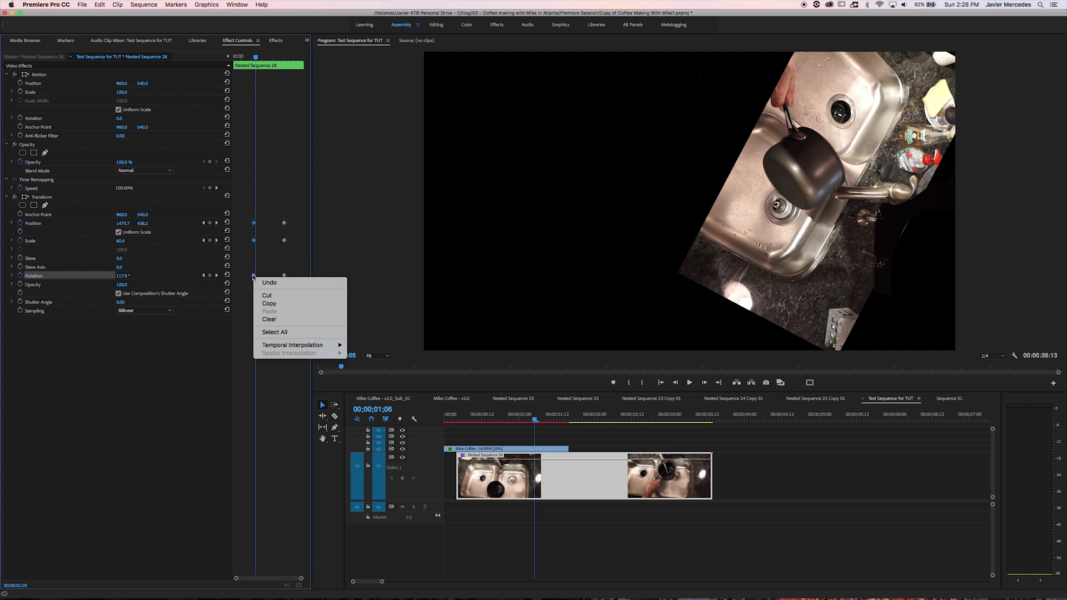
mouse_move(341, 347)
left_click(368, 397)
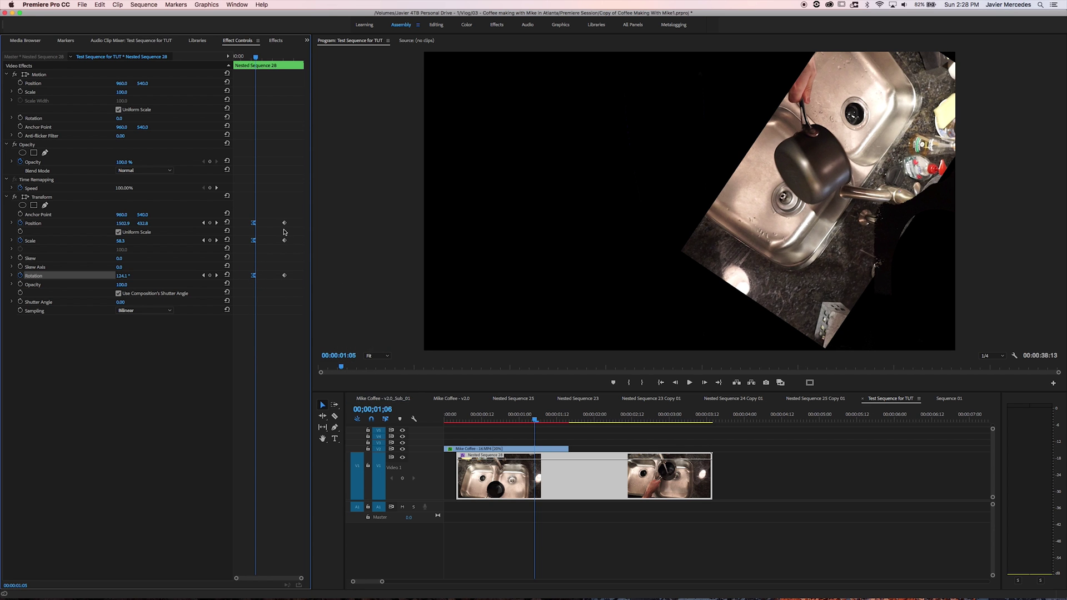
left_click_drag(271, 204, 303, 300)
right_click(284, 276)
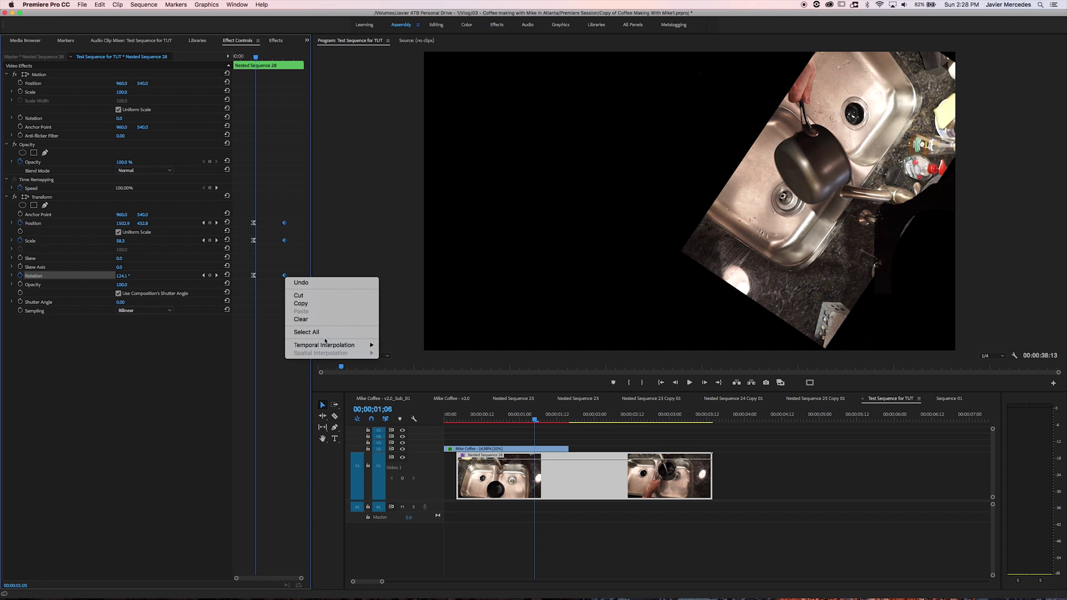
mouse_move(344, 345)
left_click(399, 388)
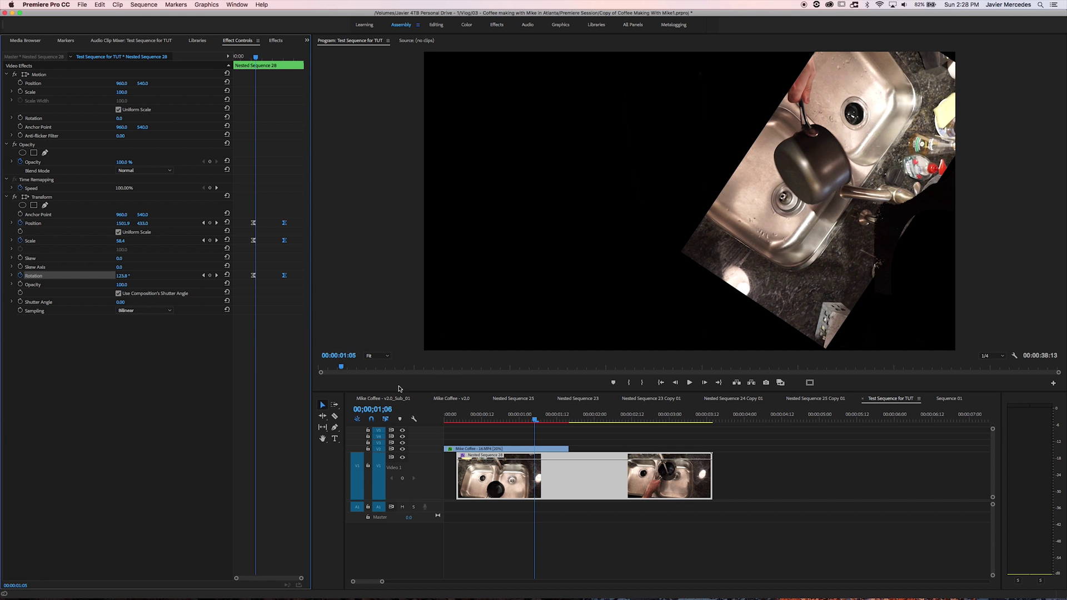
- Lengthen the ease into the second Position, Scale and Rotation keyframes so each velocity curve peaks early and slows gradually
left_click(12, 223)
left_click_drag(279, 249, 261, 249)
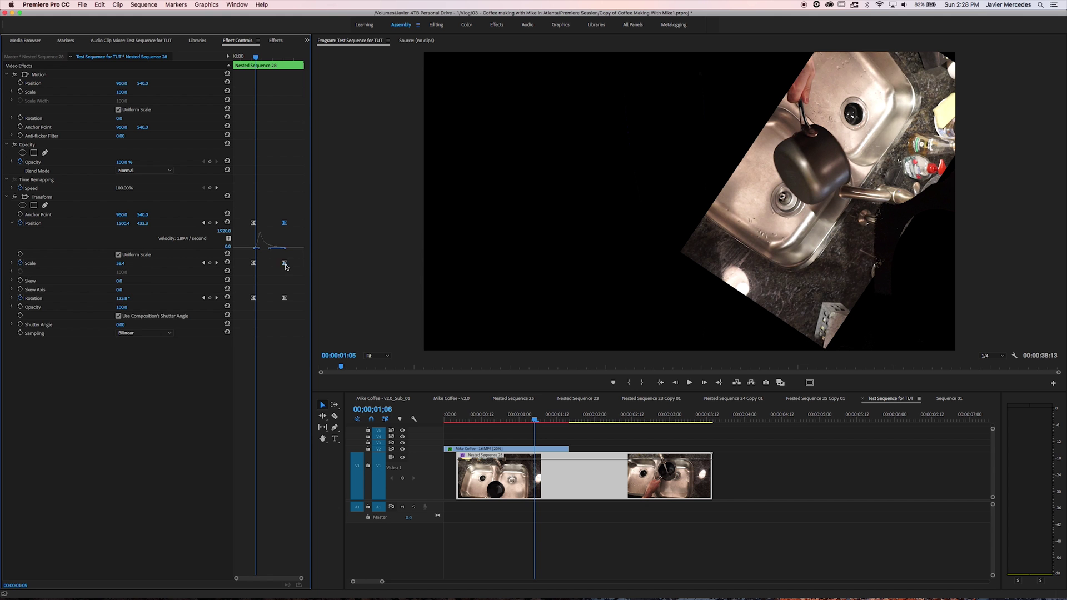
left_click(283, 263)
left_click(12, 263)
left_click_drag(281, 305, 261, 305)
left_click(12, 346)
left_click(284, 346)
left_click_drag(280, 385, 263, 386)
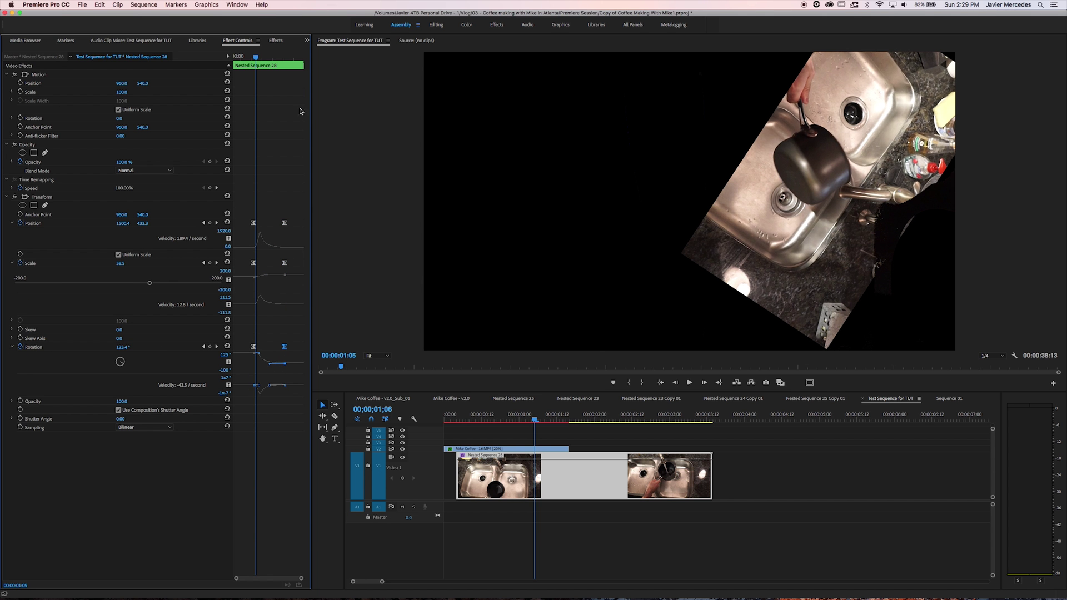
- Replay the eased transition several times from just before the first Transform keyframes to check its motion
left_click(245, 57)
key("space")
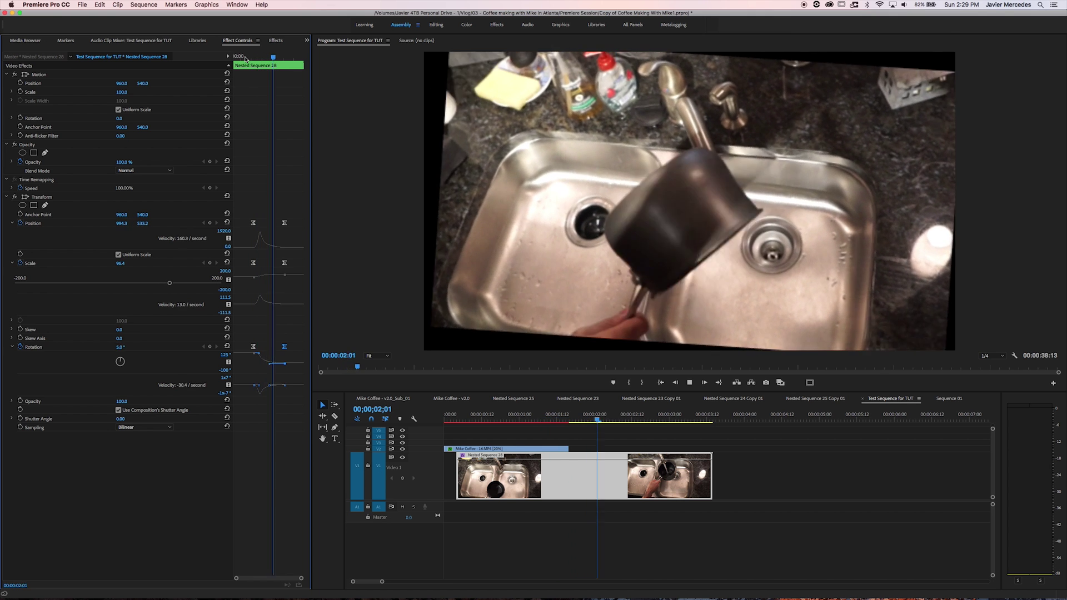
key("space")
left_click(250, 57)
key("space")
key("space")
left_click(247, 59)
key("space")
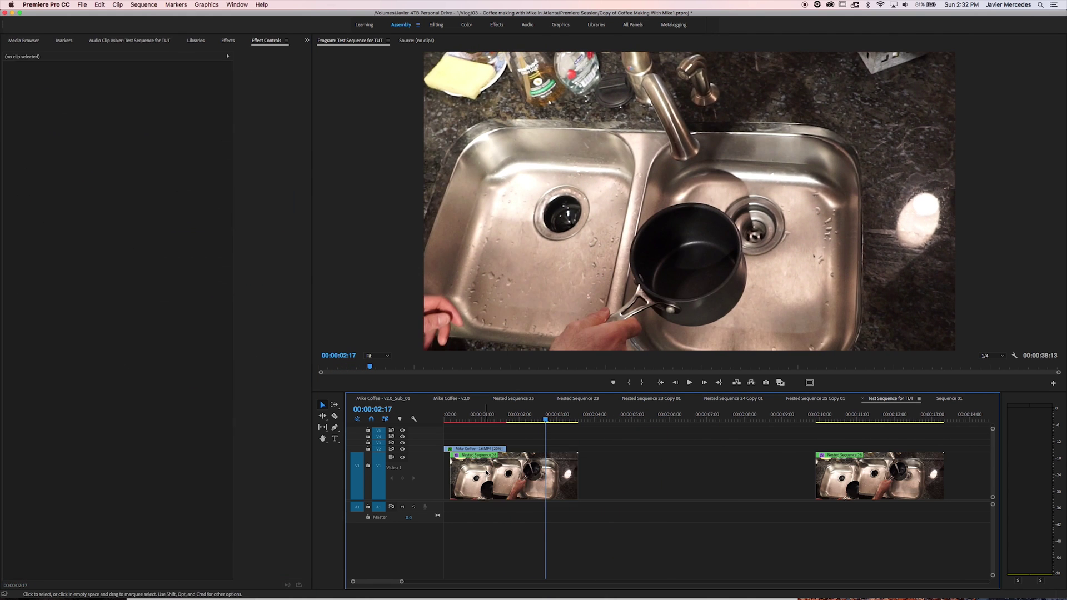
- Find the Replicate effect and apply it to the nested pot clip, with the playhead at 00:00:01:06
left_click(486, 473)
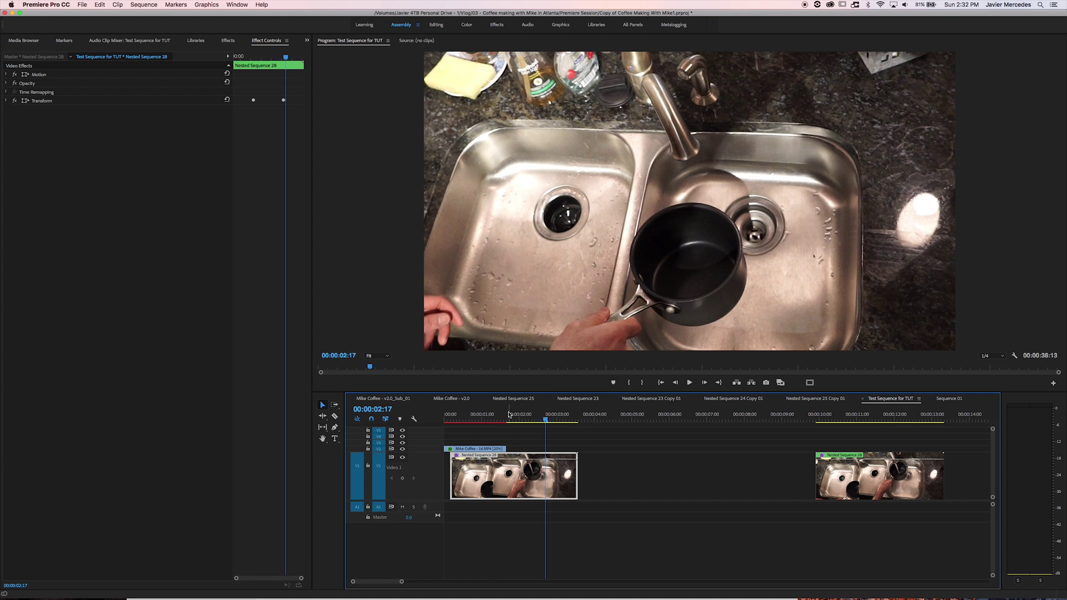
left_click_drag(515, 414, 491, 414)
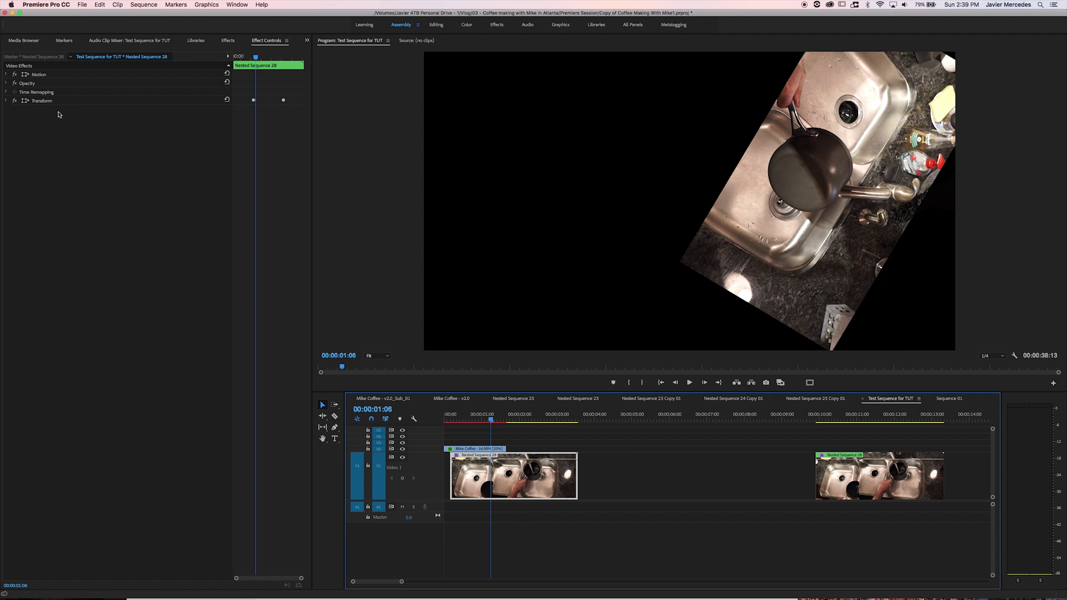
key("shift+7")
key("shift+f")
type("repl")
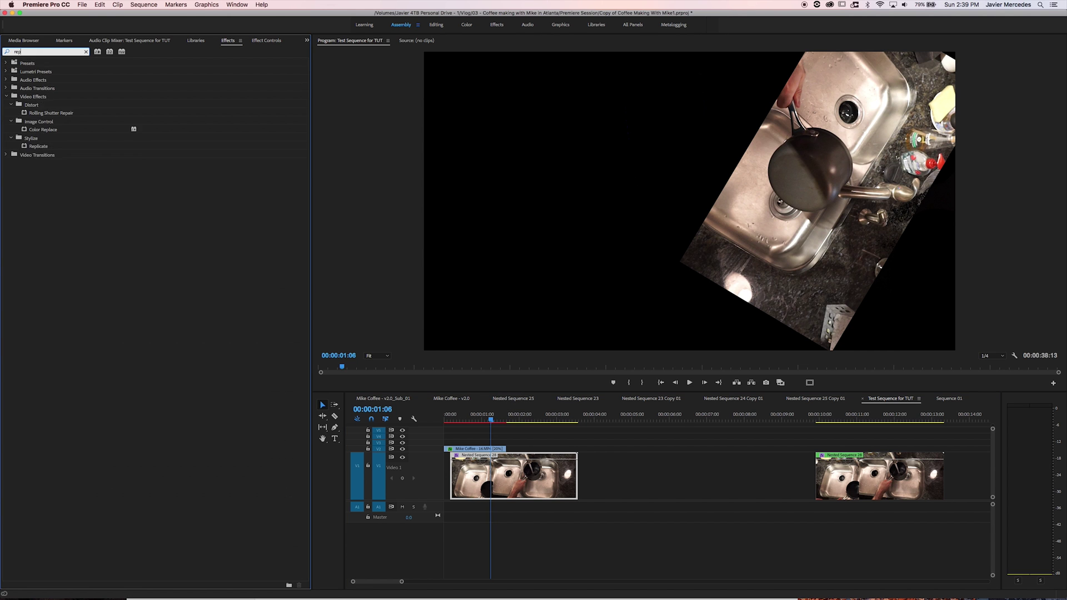
left_click_drag(39, 129, 512, 489)
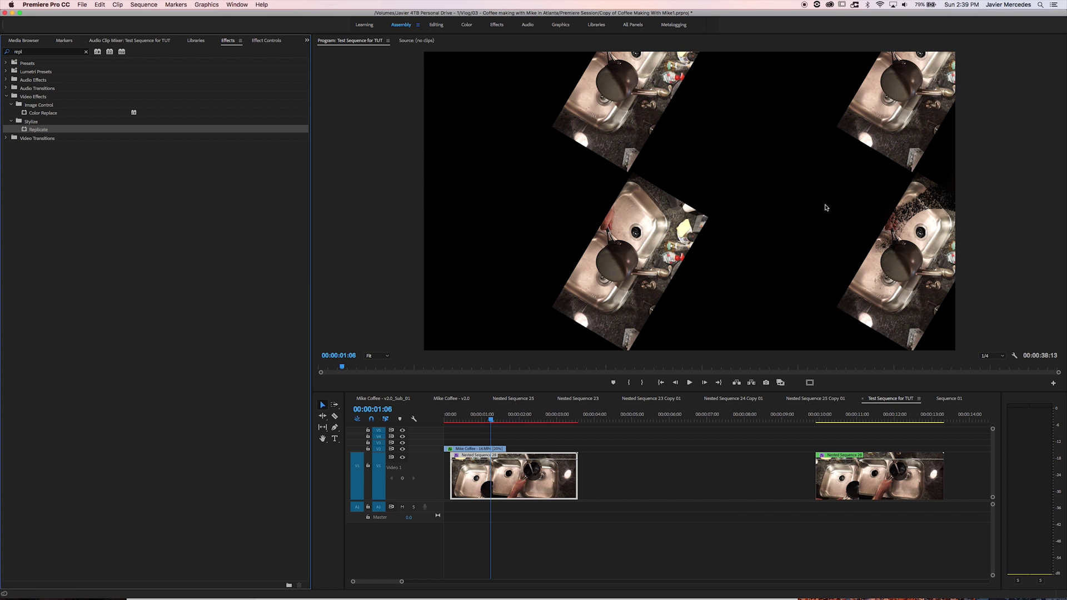
- Move the Replicate effect above Transform in the nested pot clip's effect order
key("shift+5")
left_click(26, 110)
left_click(40, 103)
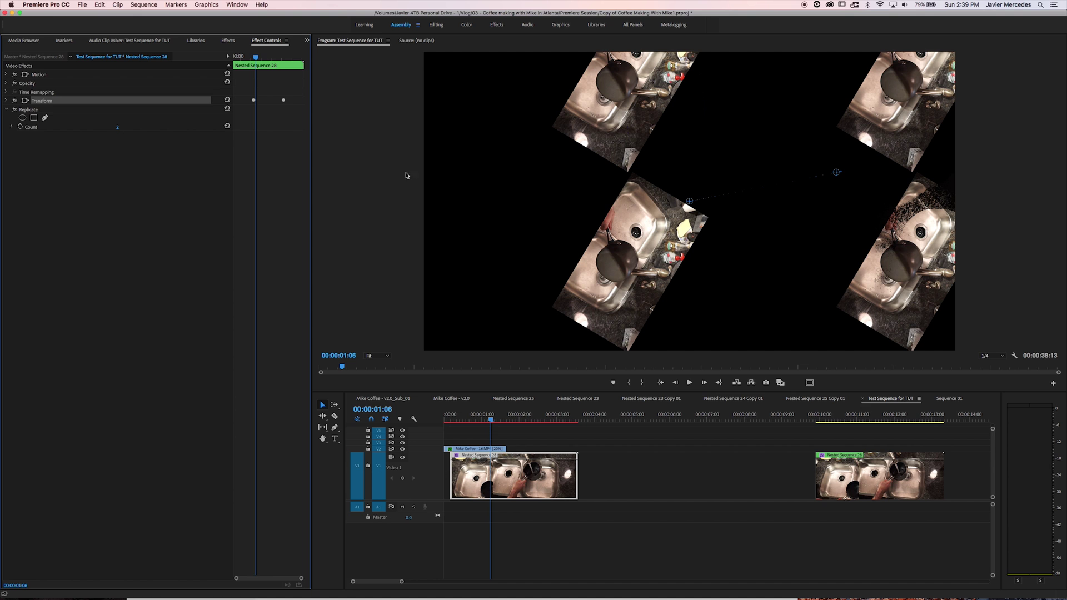
left_click(29, 109)
left_click_drag(29, 109, 34, 97)
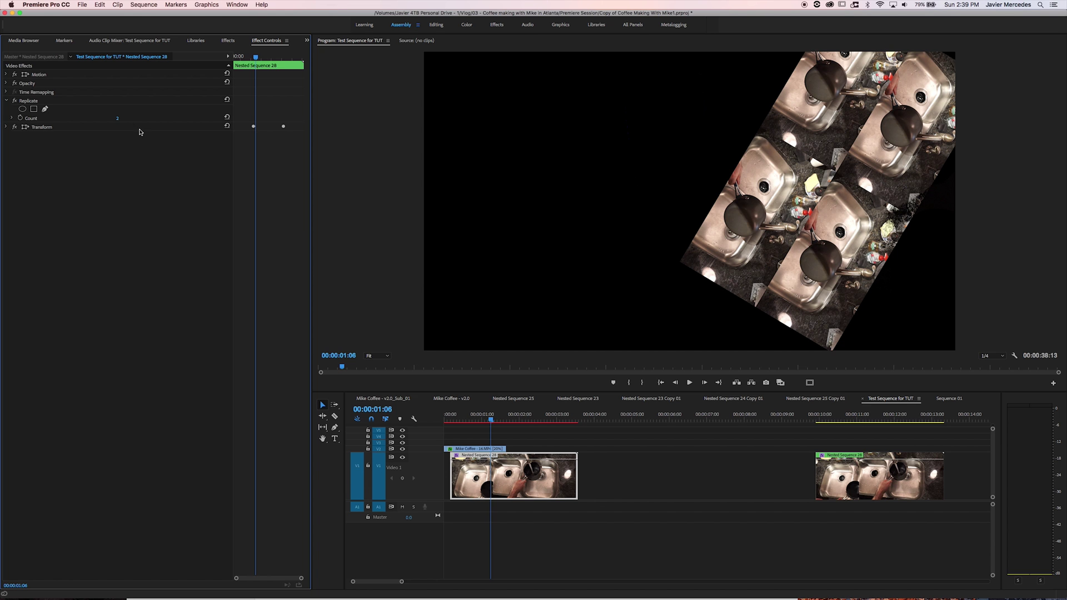
- Set the Replicate count to 3 and scrub to 00:00:03:02 to inspect the tiled pot clip
left_click(117, 118)
key("Return")
left_click(537, 418)
left_click_drag(538, 417, 559, 418)
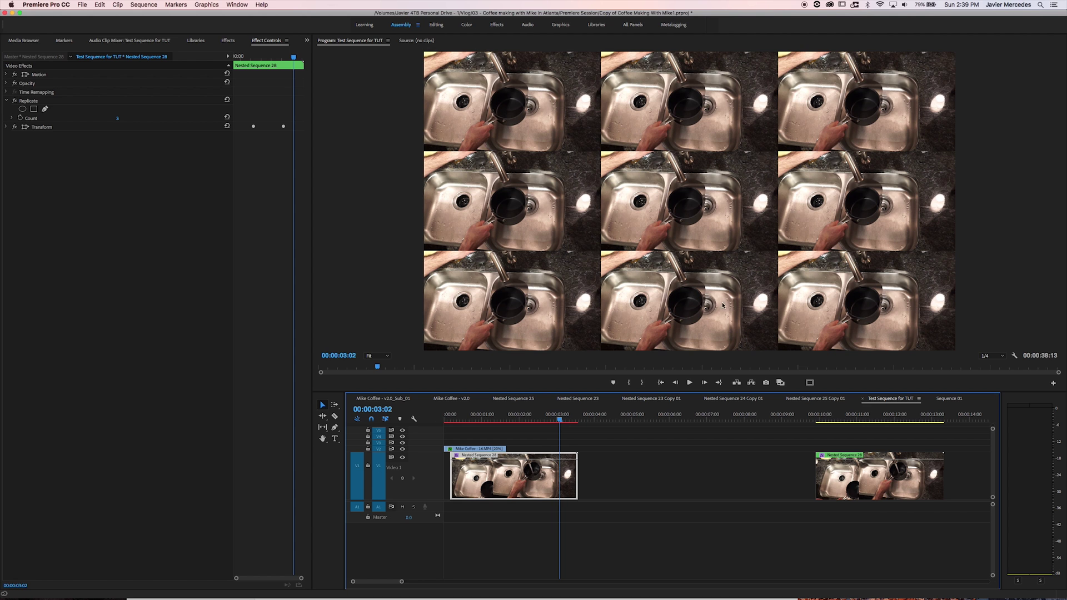
- Find the Mirror effect and apply it to the nested pot clip alongside Replicate and Transform
left_click(55, 124)
key("shift+7")
left_click(21, 51)
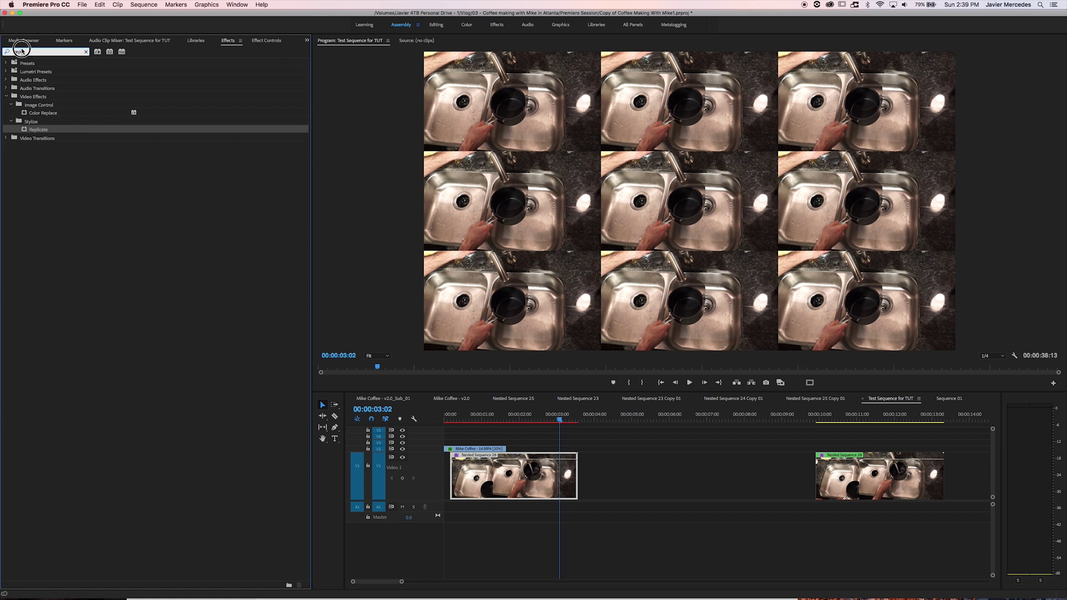
key("BackSpace")
key("BackSpace")
key("BackSpace")
type("mirro")
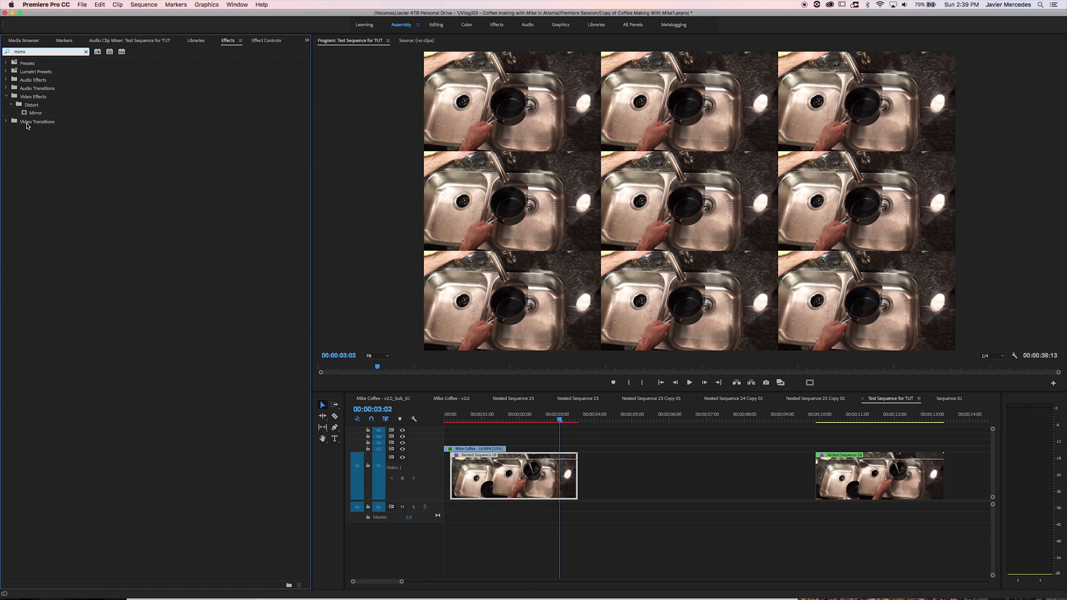
left_click_drag(34, 113, 516, 475)
key("shift+5")
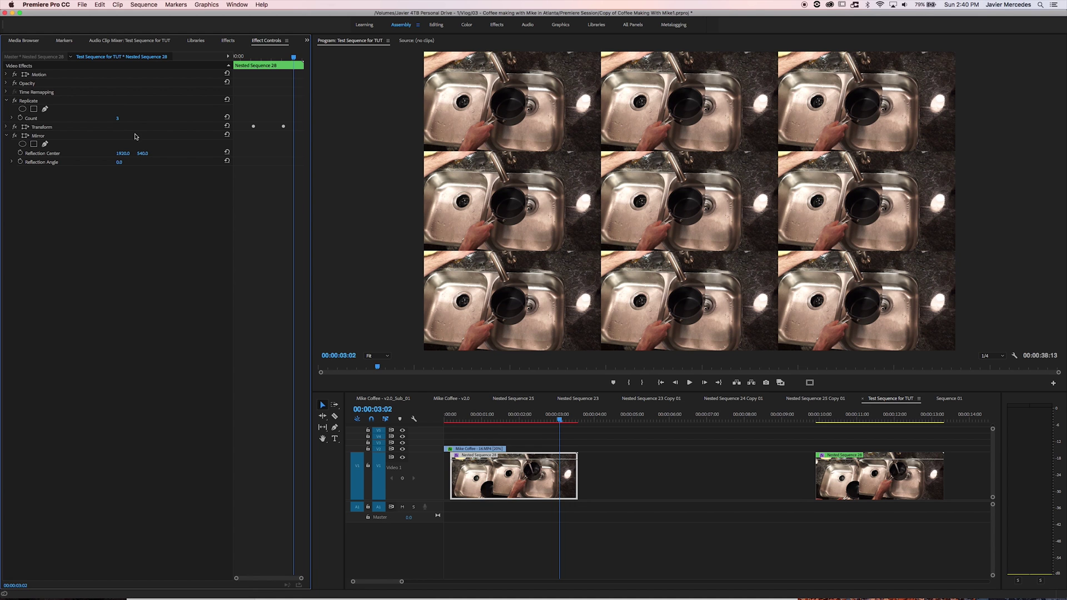
- Duplicate the Mirror effect three times in the nested pot clip to make four Mirrors
left_click(40, 137)
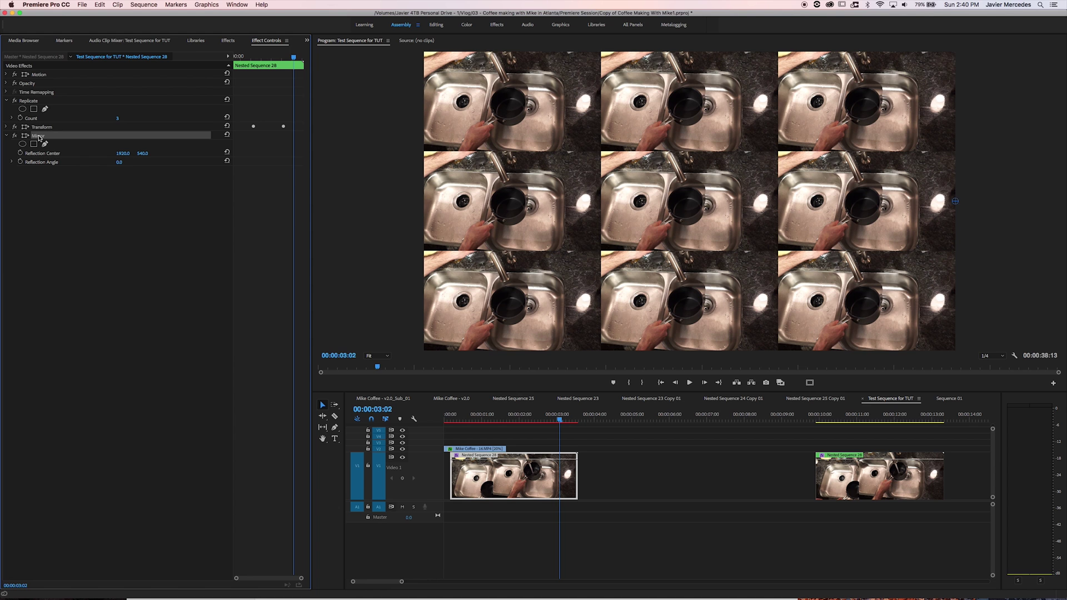
key("super+v")
key("super+v")
key("super+v")
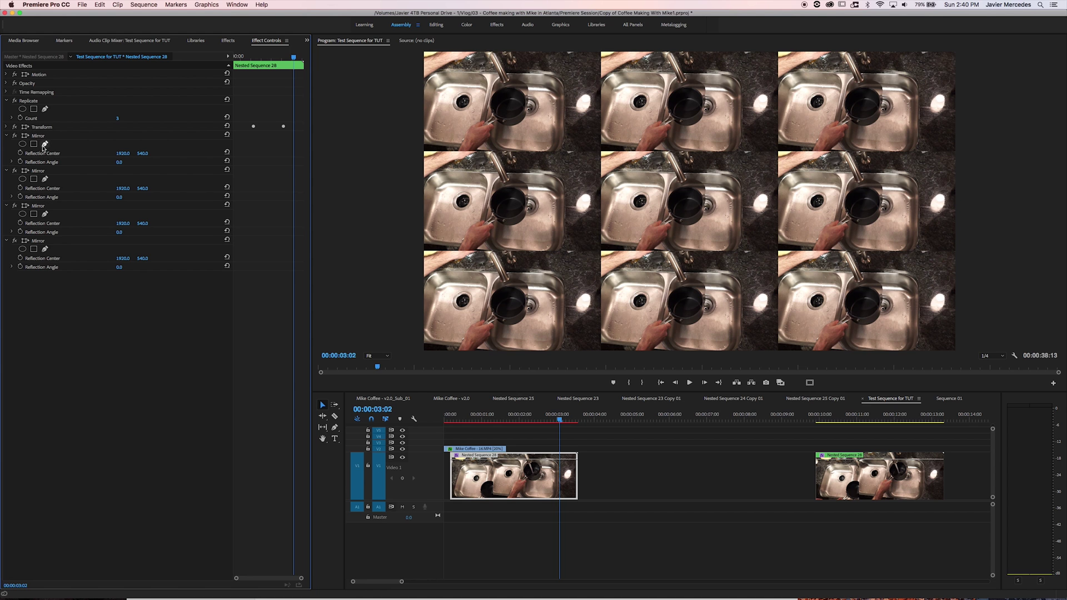
left_click(37, 242)
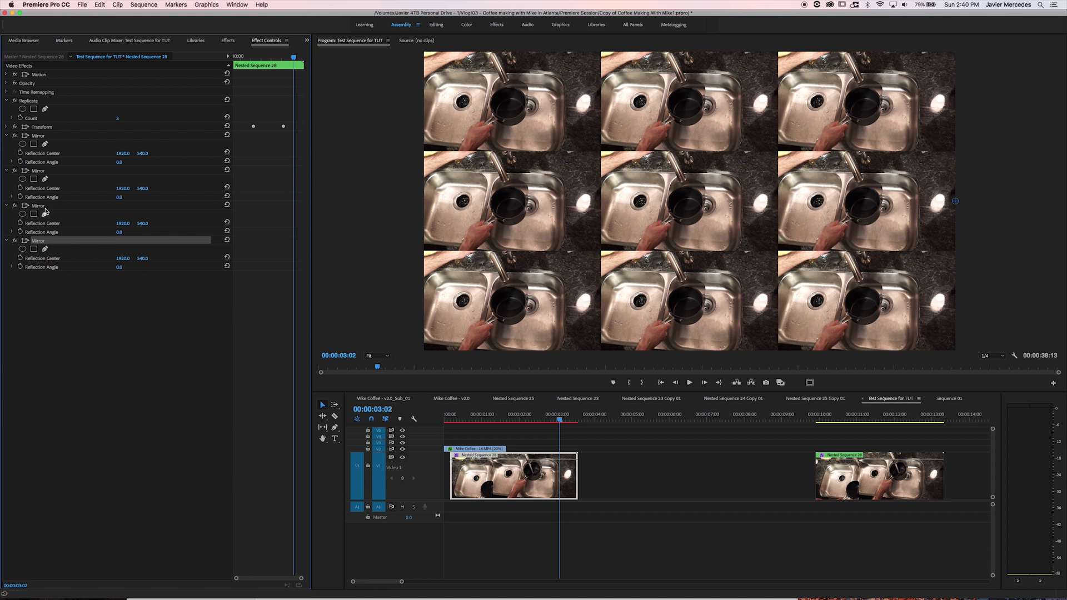
- Reorder the effects so that all four Mirrors sit between Replicate and Transform
left_click(38, 135)
left_click_drag(38, 130, 39, 196)
left_click_drag(39, 240, 43, 217)
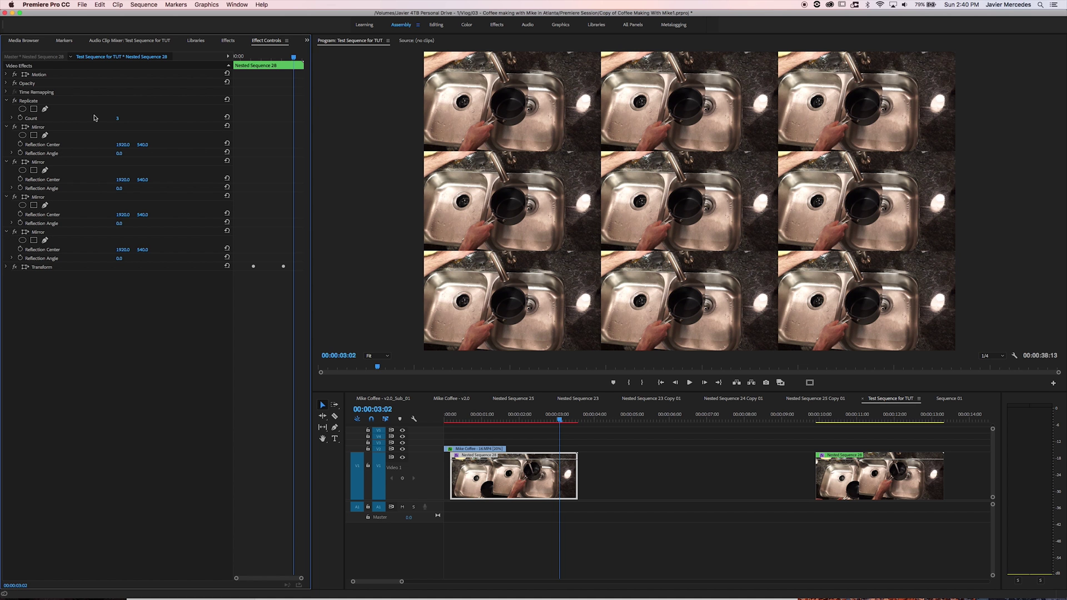
- Set the first Mirror's horizontal reflection center to 1272, and the second Mirror's to 640 with a 180° reflection angle
mouse_move(123, 145)
left_mouse_down()
mouse_move(15, 144)
mouse_move(119, 148)
left_mouse_up()
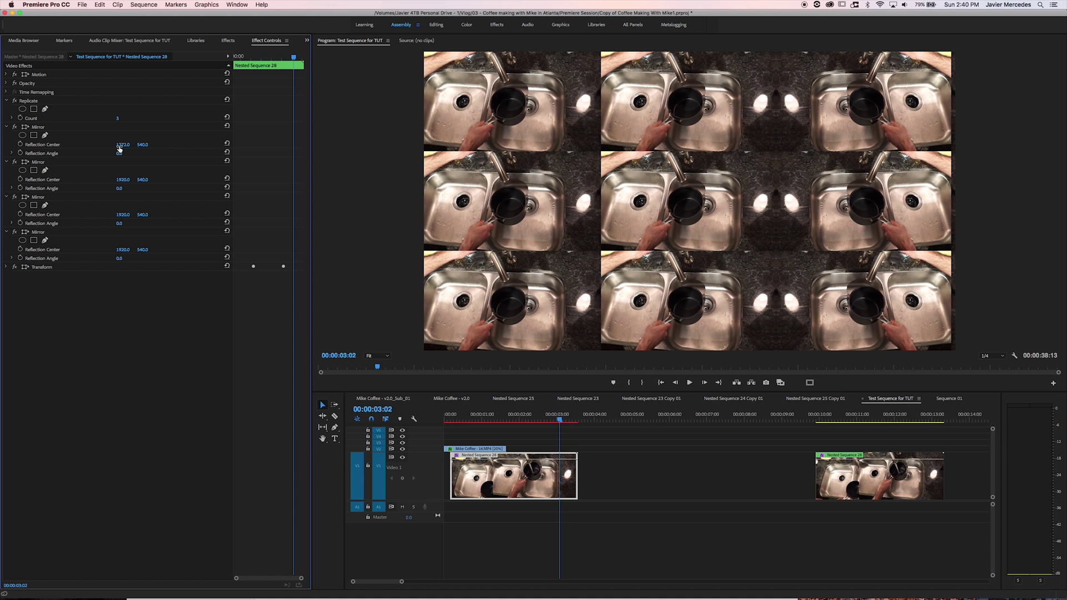
left_click(124, 179)
left_click(93, 392)
mouse_move(123, 179)
left_mouse_down()
mouse_move(25, 179)
mouse_move(125, 199)
left_mouse_up()
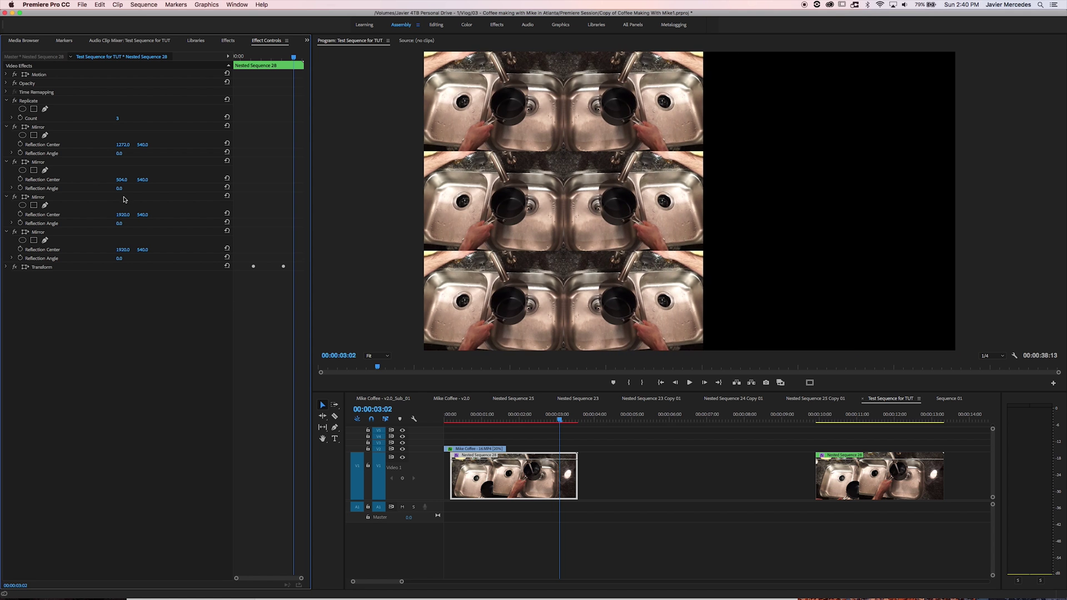
left_click(131, 187)
key("Return")
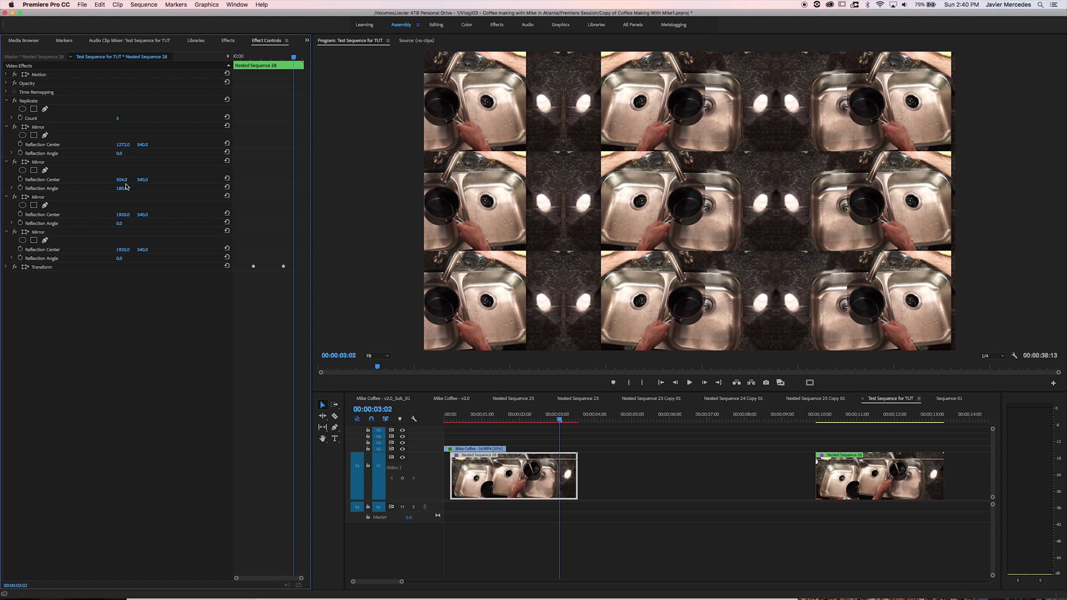
mouse_move(121, 179)
left_mouse_down()
mouse_move(198, 180)
mouse_move(135, 182)
left_mouse_up()
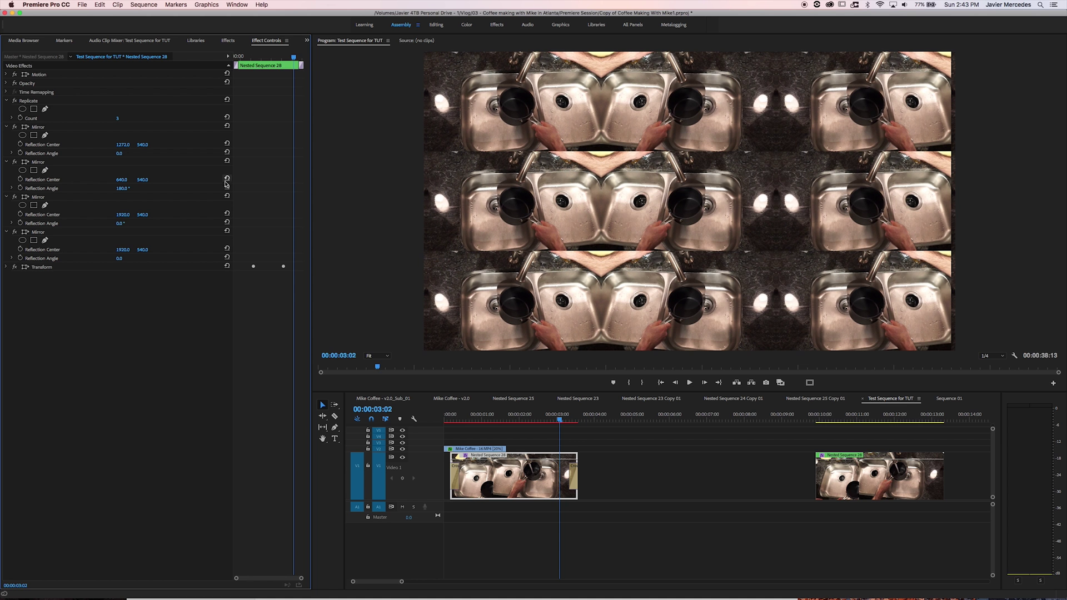
- Give the third Mirror a 90° angle and vertical center 717, and the fourth a -90° angle and vertical center 360
left_click(120, 223)
left_click(145, 314)
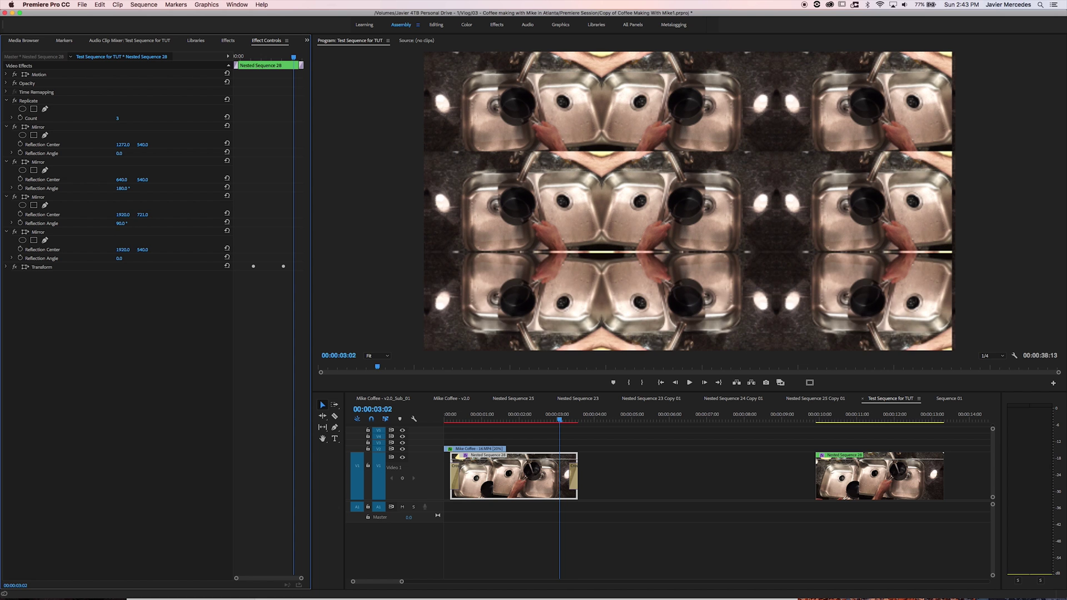
left_click_drag(142, 214, 149, 214)
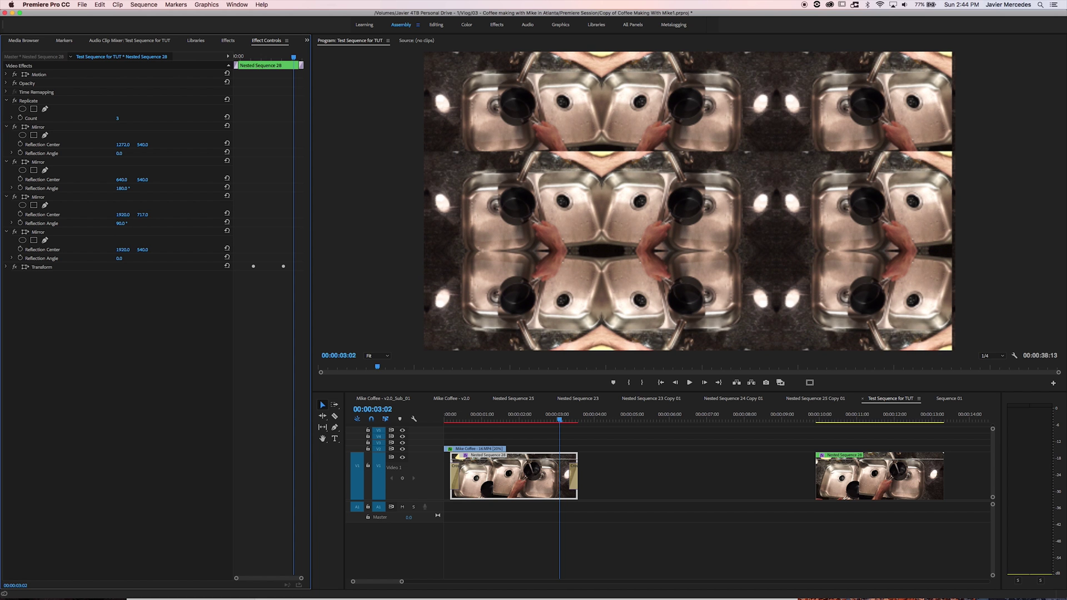
left_click(121, 258)
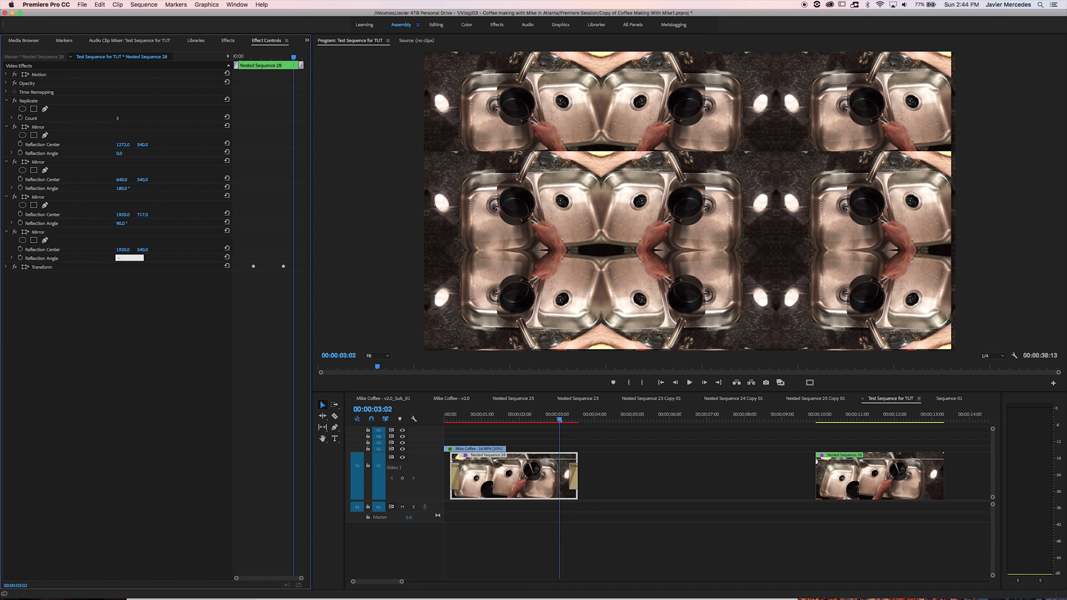
key("Return")
left_click_drag(142, 249, 42, 250)
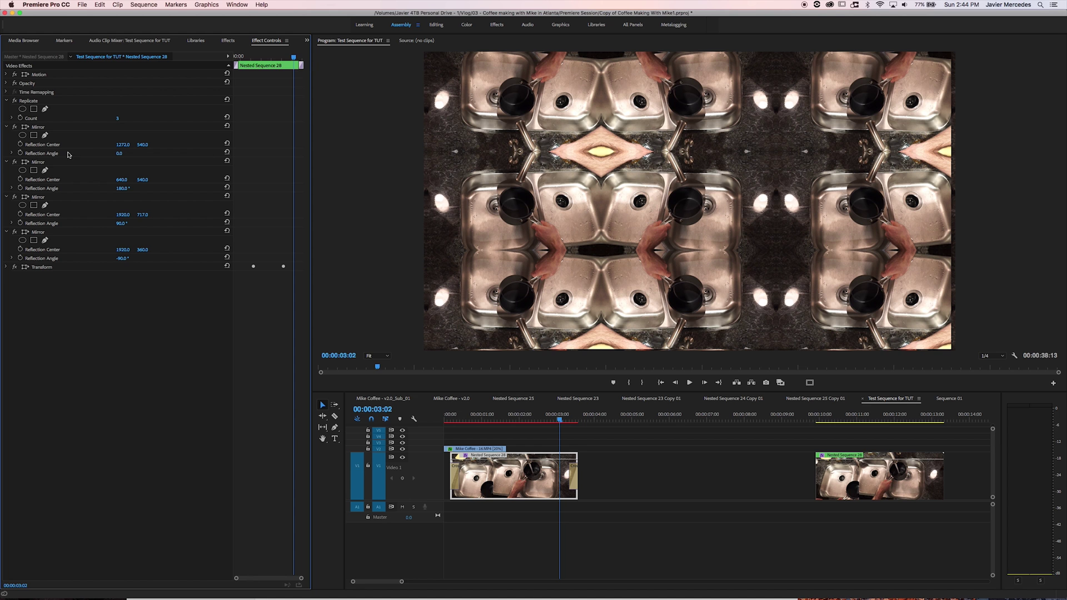
- Switch the Mirror effects off and back on to compare the plain tiling with the mirrored tiling
left_click(15, 163)
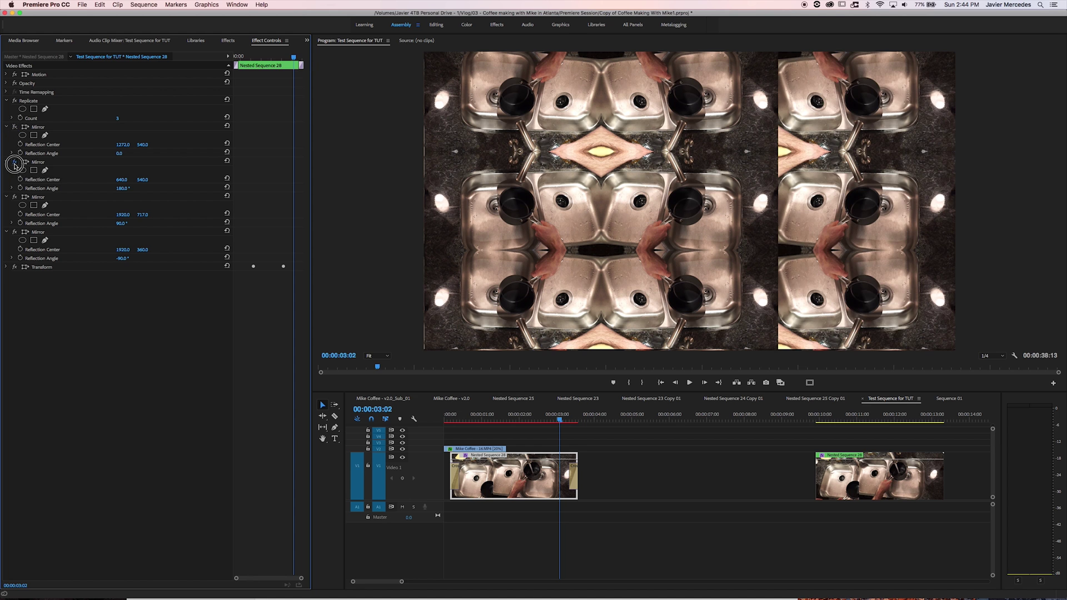
left_click(15, 197)
left_click(15, 232)
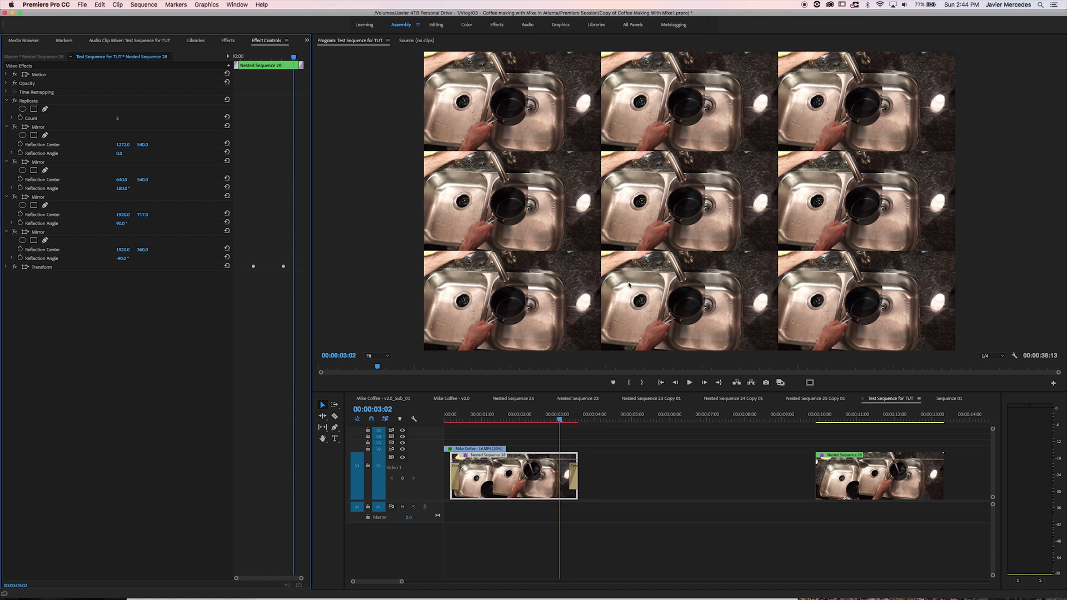
left_click(14, 231)
left_click(14, 196)
left_click(15, 163)
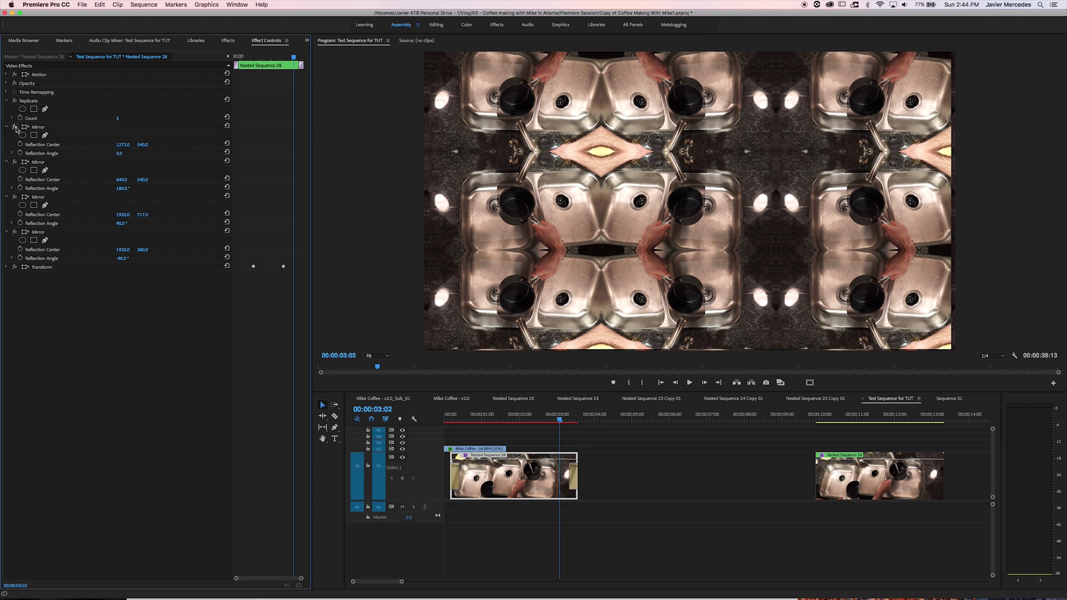
- Move the coffee clip up one track and place a duplicate of the nested pot clip on the track beneath it
mouse_move(491, 431)
left_mouse_down()
mouse_move(473, 430)
mouse_move(519, 432)
mouse_move(464, 431)
mouse_move(534, 444)
mouse_move(475, 446)
mouse_move(490, 447)
left_mouse_up()
left_click(491, 447)
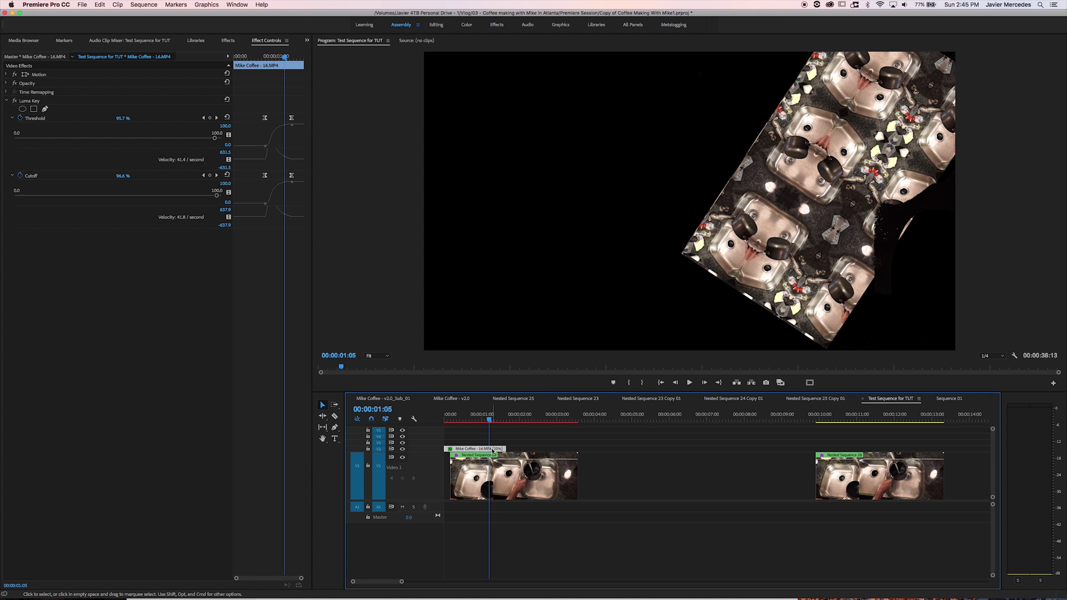
left_click_drag(491, 450, 507, 453)
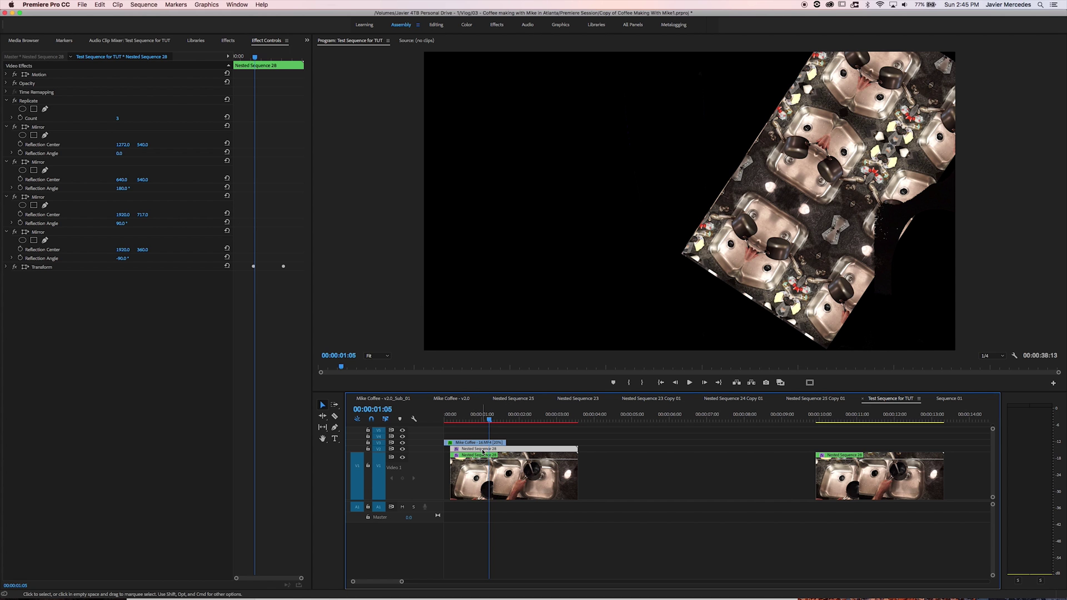
- Delete Replicate and all four Mirror effects from the upper nested copy, leaving only its Transform effect
left_click(32, 103)
key("Delete")
left_click(37, 101)
key("Delete")
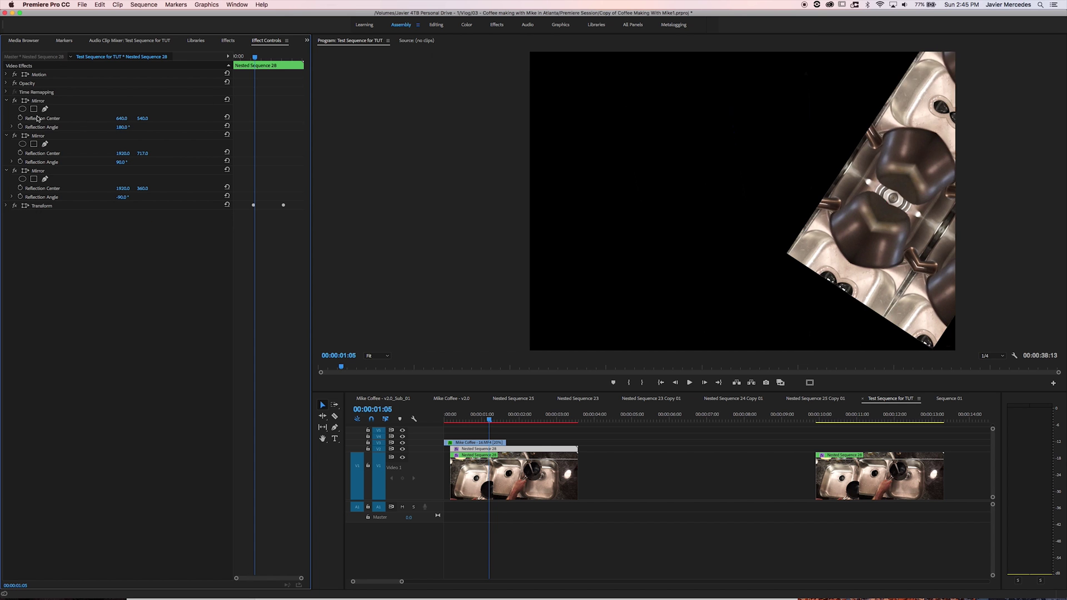
left_click(39, 135)
key("Delete")
left_click(38, 101)
key("Delete")
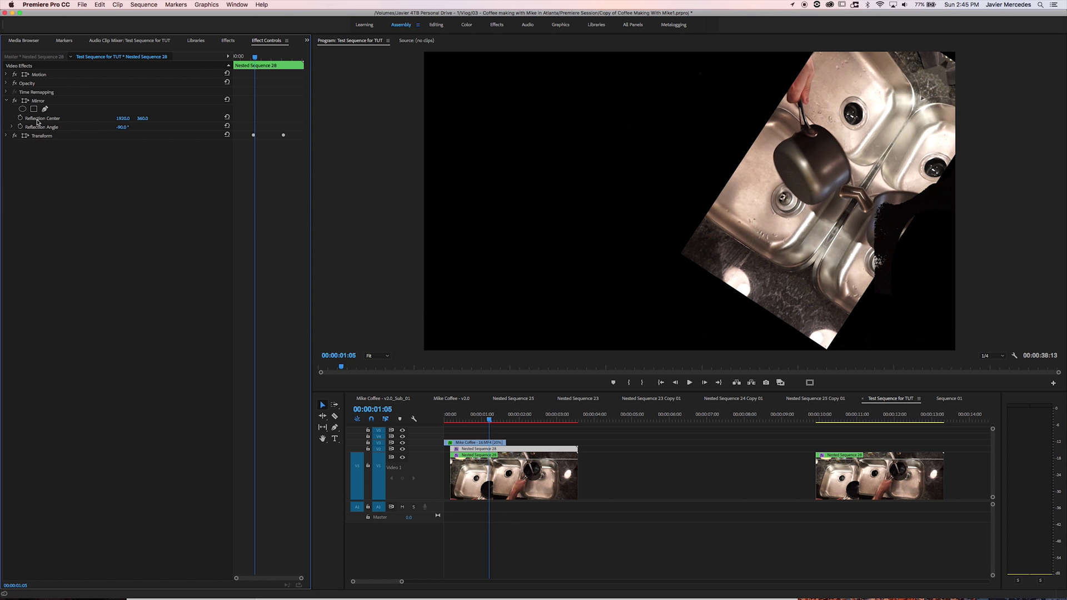
left_click(39, 104)
key("Delete")
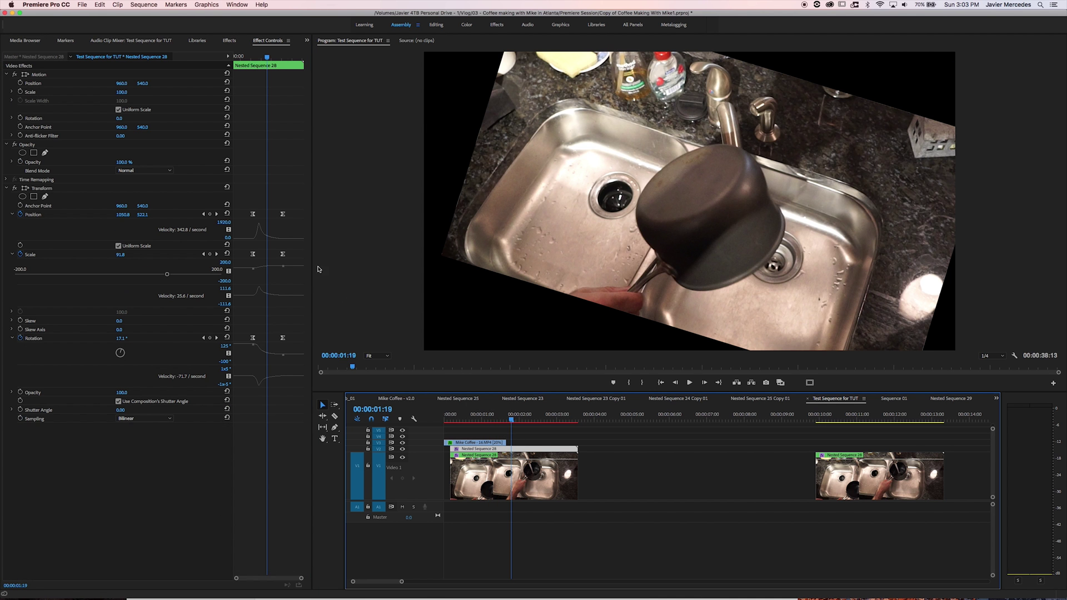
- At the last Transform keyframe, 00:00:02:14, disable the upper nested copy and set the lower nested clip's Motion scale to 300
left_click(547, 492)
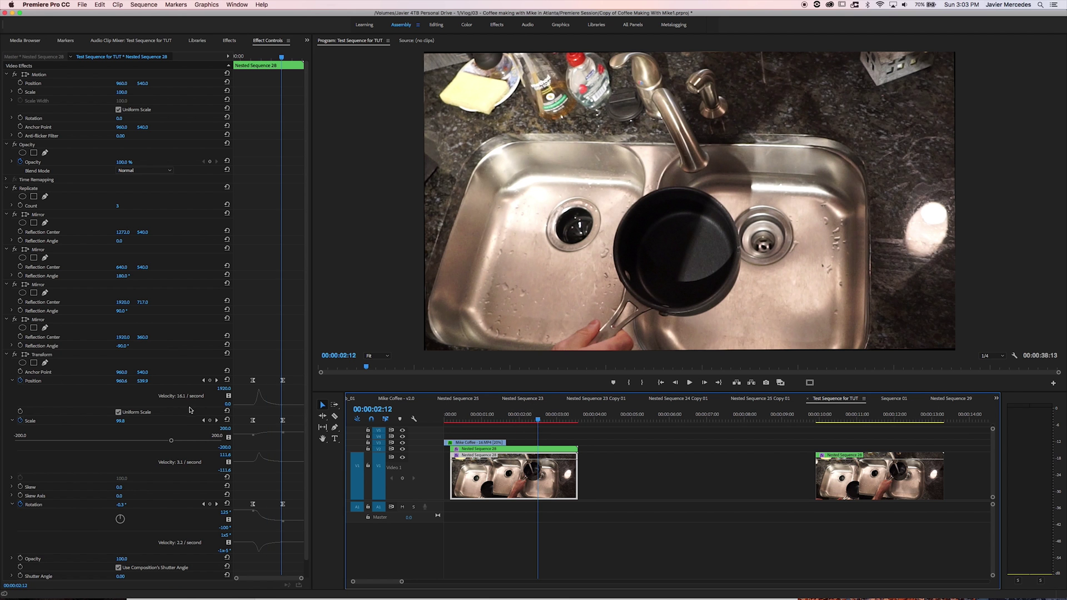
left_click(217, 380)
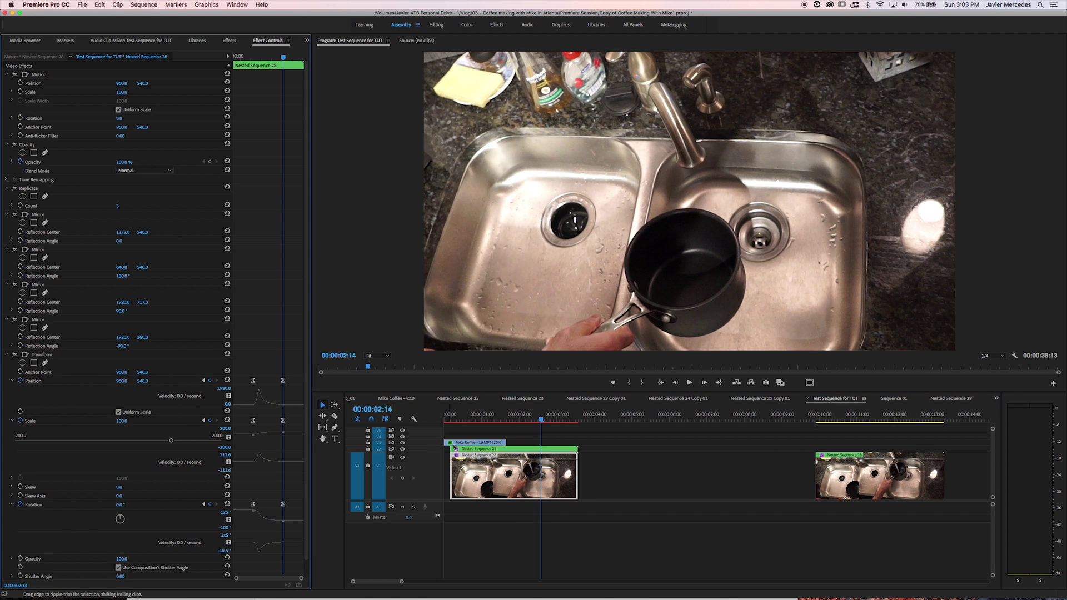
left_click(526, 453)
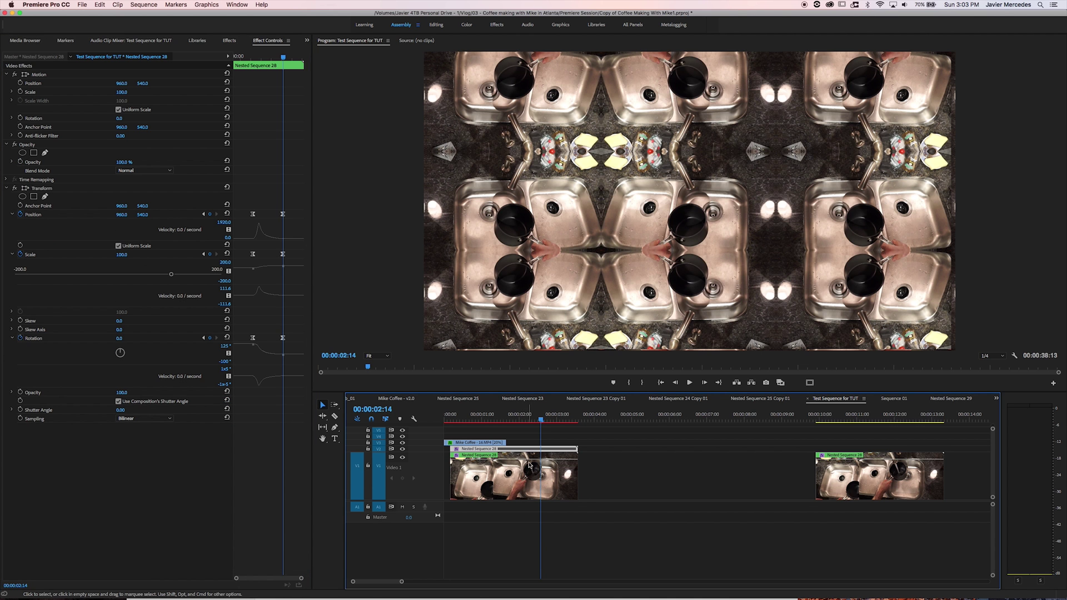
left_click(565, 467)
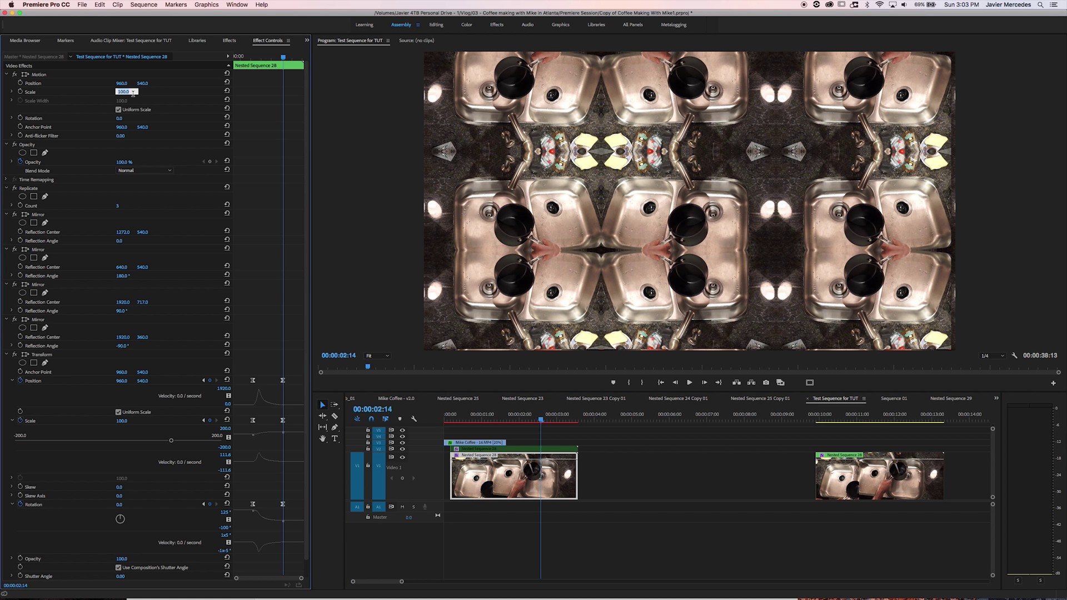
type("0")
key("Return")
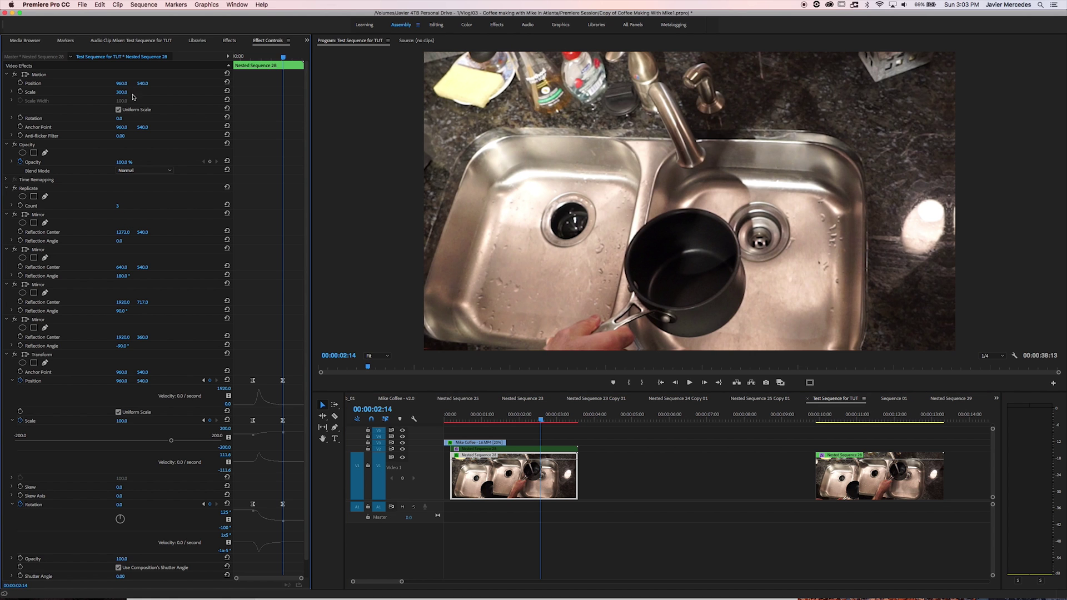
- Re-enable the upper nested copy and add an opacity keyframe to it at 00:00:02:14
left_click(515, 449)
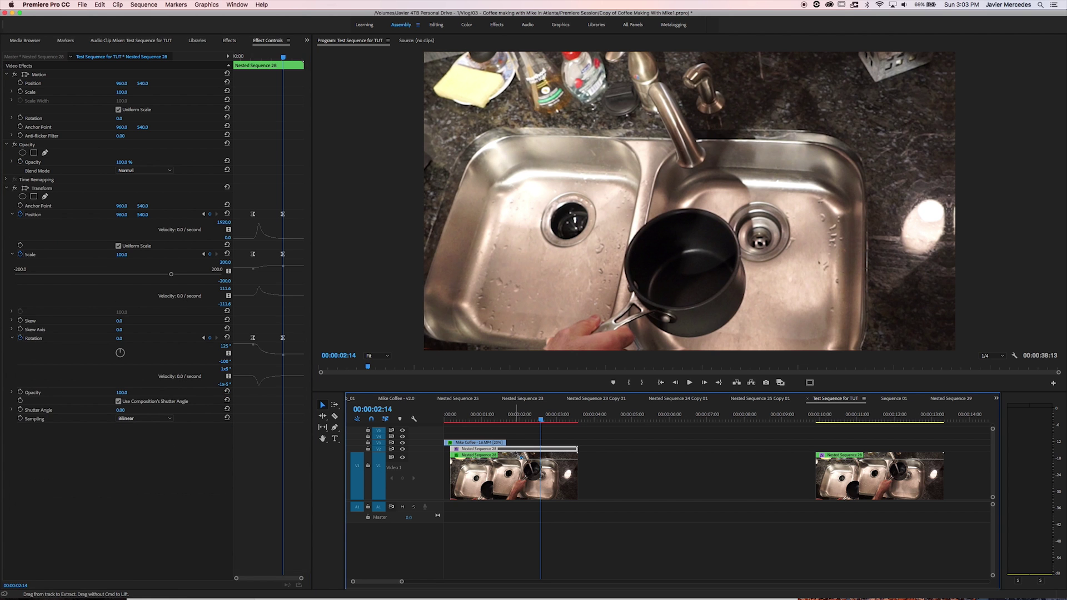
left_click(526, 457)
left_click(525, 450)
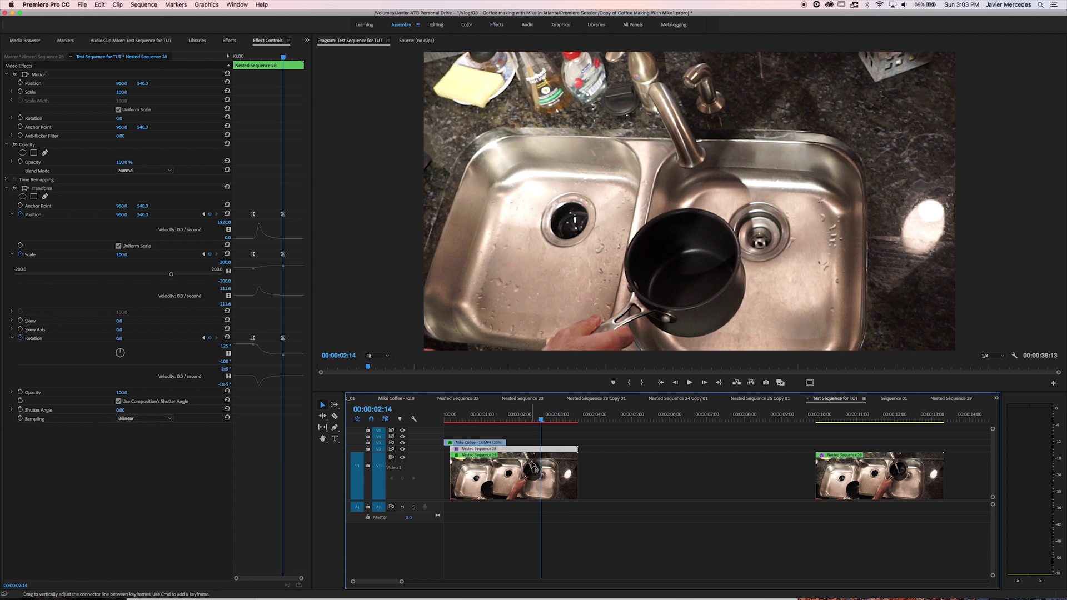
left_click(532, 466)
left_click(522, 449)
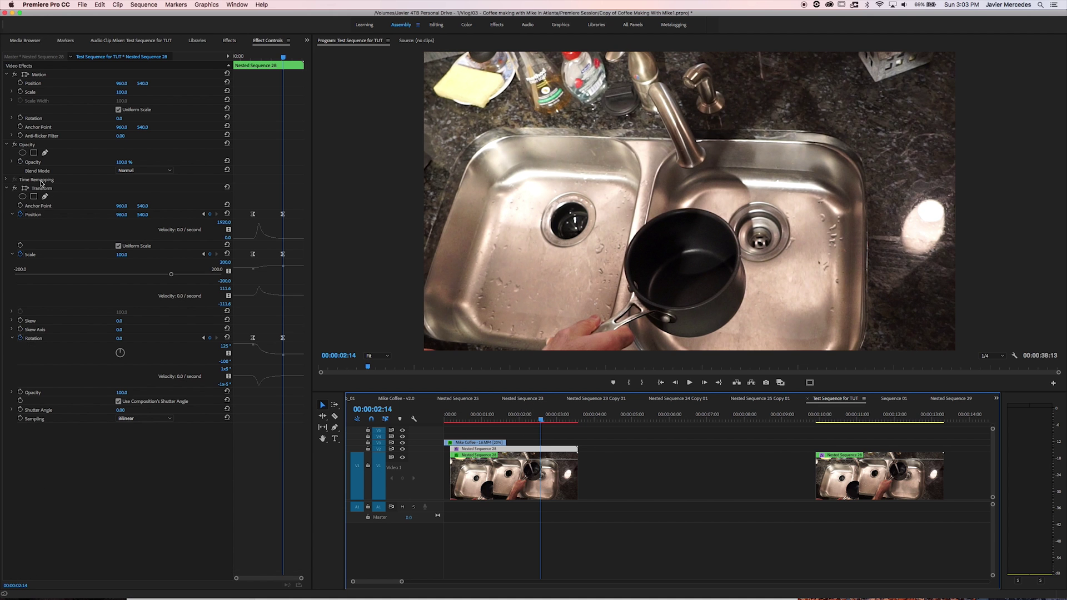
left_click(20, 162)
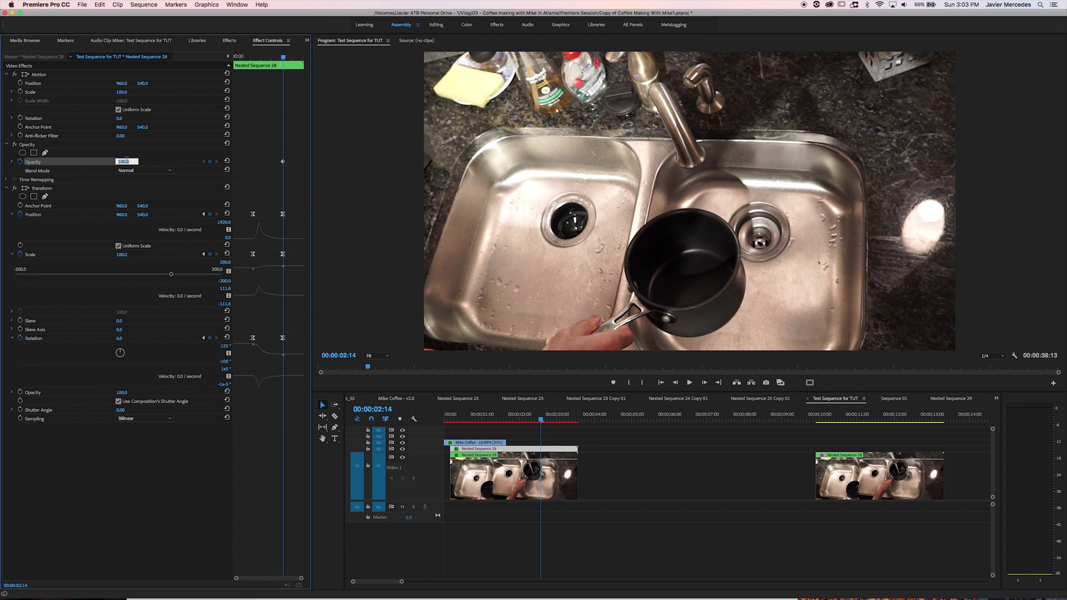
- At the first Transform keyframe, 00:00:01:03, set the lower nested clip's Transform position to 1142, 502
left_click_drag(540, 419, 486, 428)
left_click(483, 472)
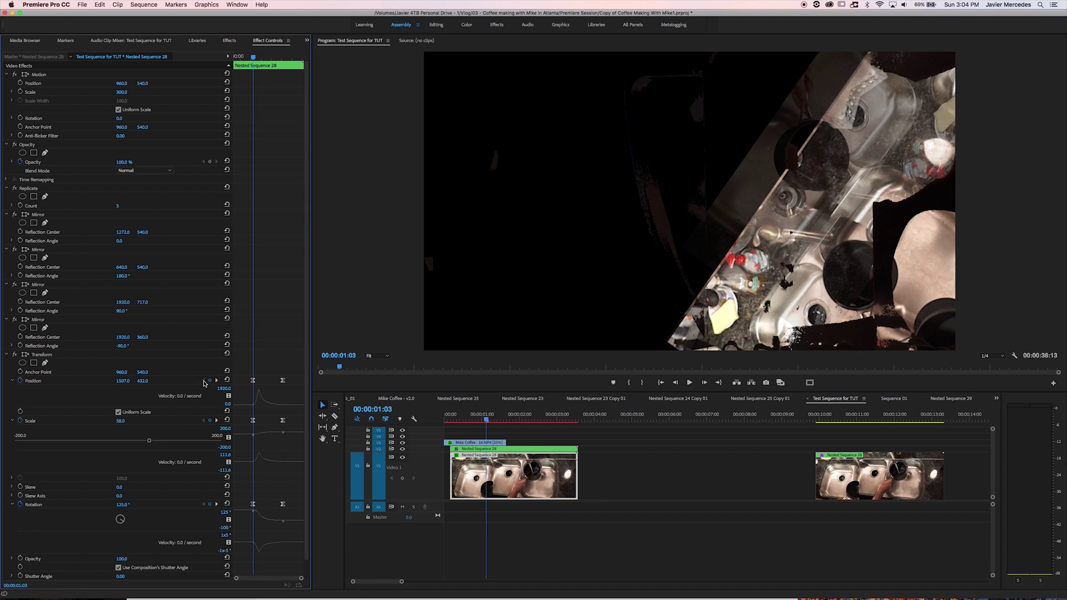
left_click_drag(123, 381, 186, 382)
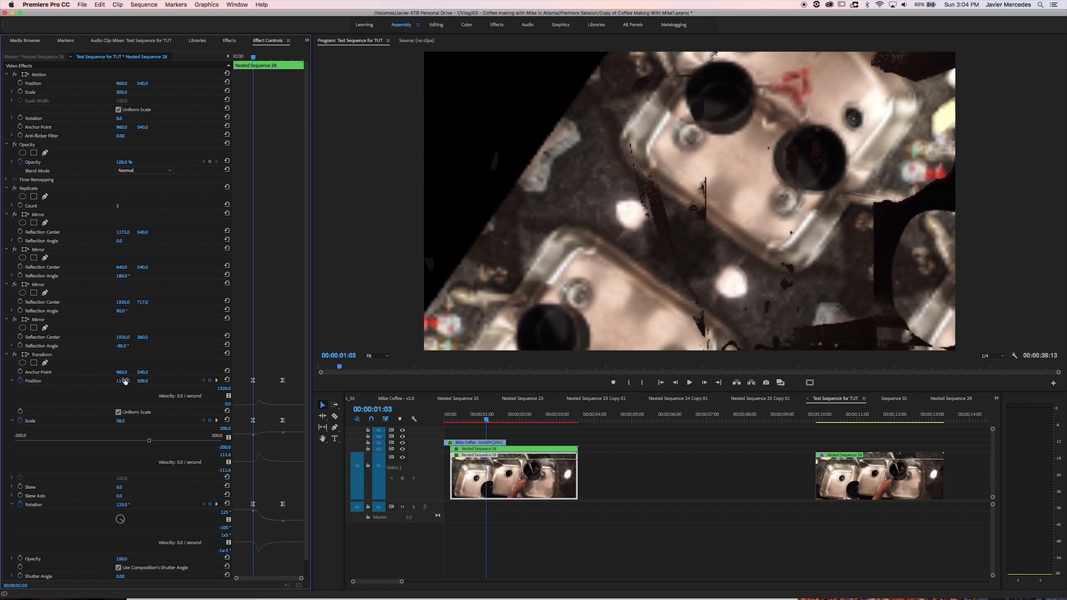
left_click_drag(123, 381, 125, 380)
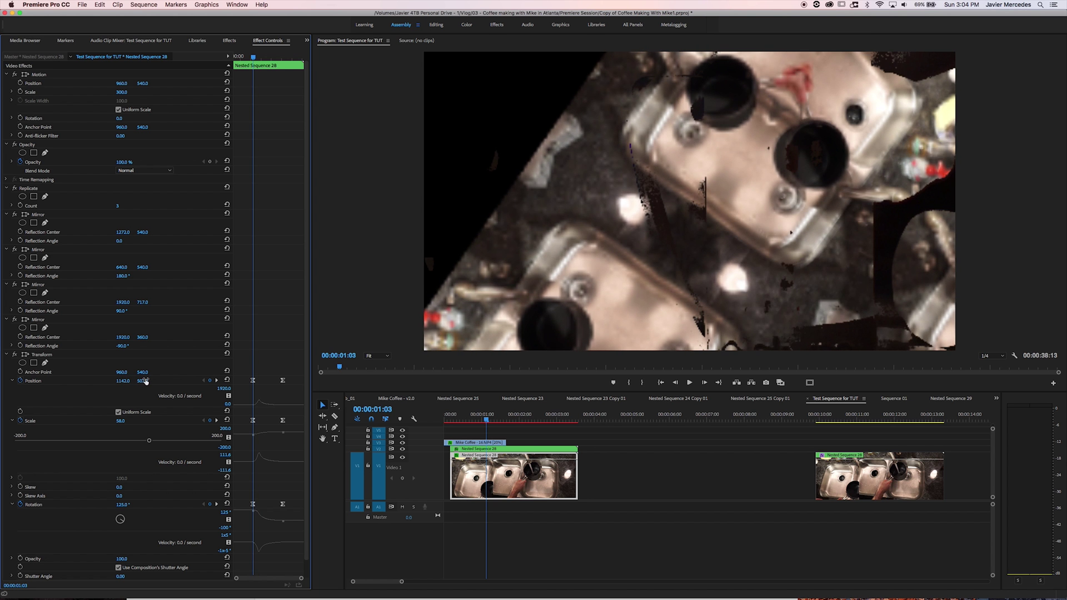
- Deselect the clips and scrub around the first Transform keyframe to check how the mirrored tiles fill the frame
mouse_move(474, 418)
left_mouse_down()
mouse_move(541, 420)
mouse_move(476, 429)
mouse_move(485, 426)
left_mouse_up()
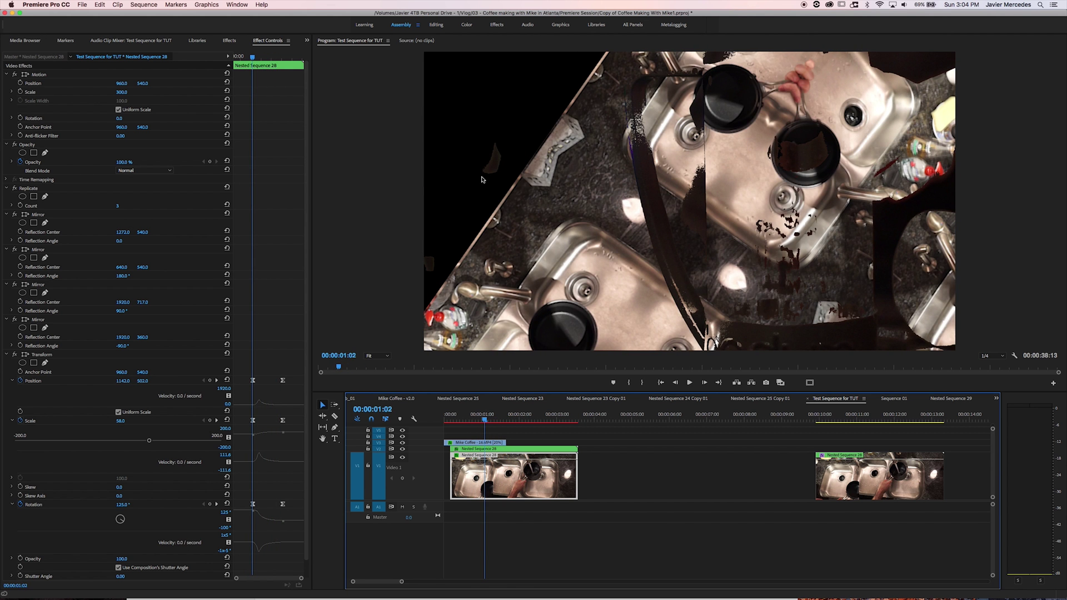
left_click(514, 436)
left_click(449, 426)
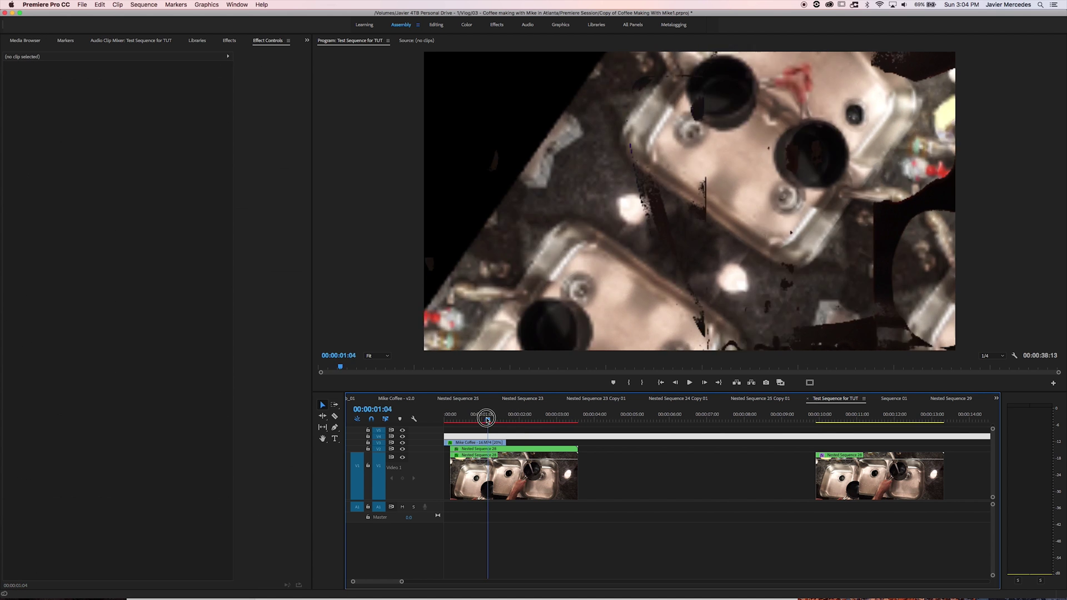
- Select all the stacked clips of the transition and nest them into one sequence
left_click_drag(449, 426, 460, 429)
left_click_drag(565, 436, 439, 518)
key("n")
key("Return")
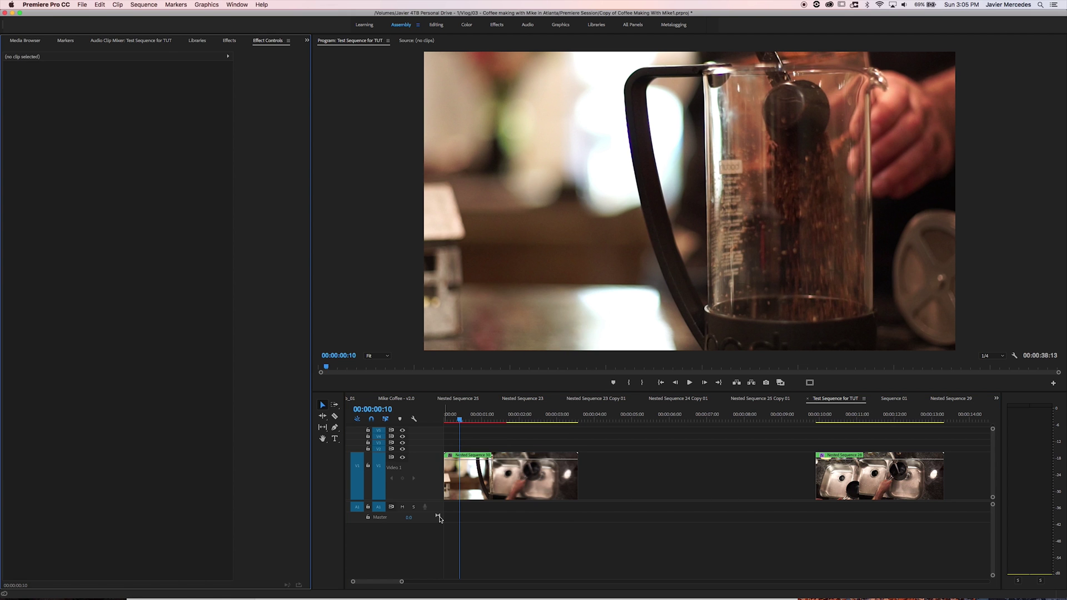
- Apply the Transform effect to the new nested clip and show its effect settings with the playhead at 00:00:00:00
left_click(500, 472)
left_click(445, 414)
key("shift+7")
type("trtransf")
left_click_drag(50, 113, 465, 458)
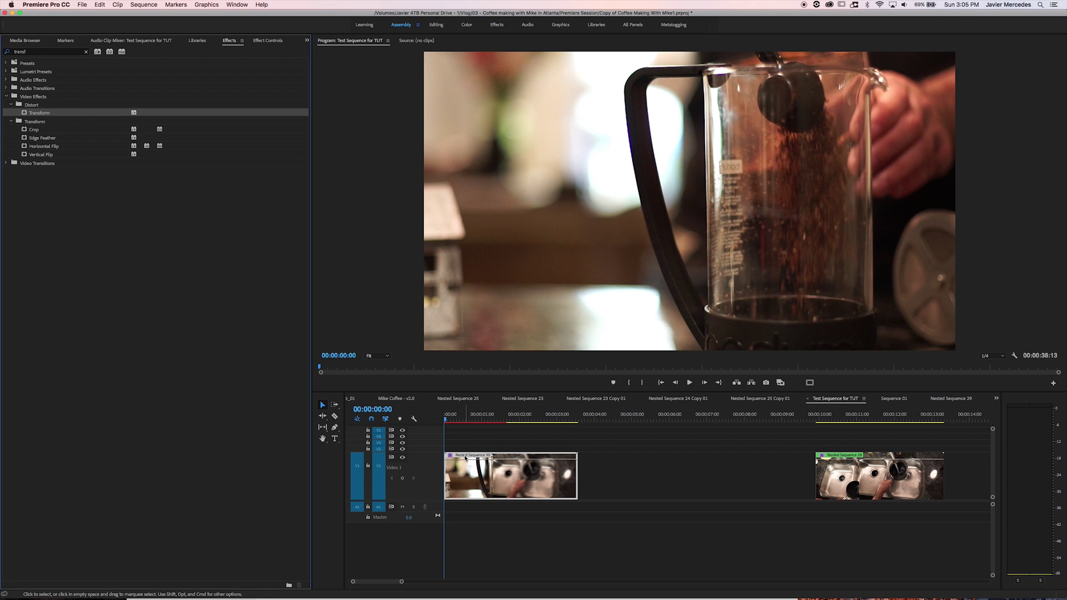
key("shift+5")
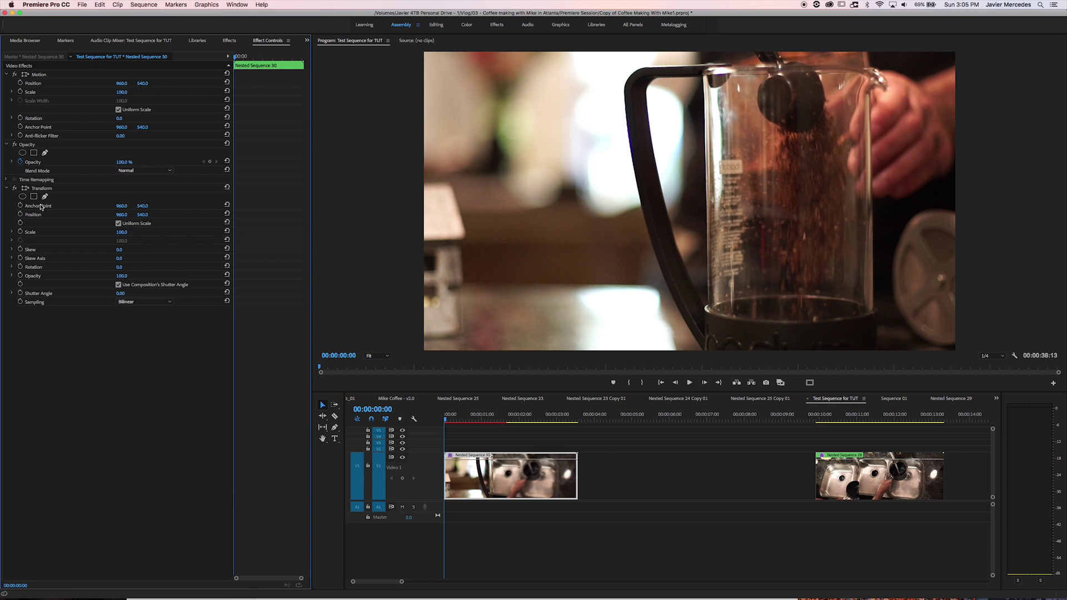
- Keyframe Transform position and scale at the clip's start, and at 00:00:01:04 set position to 568, 522 and scale to 144
left_click(20, 214)
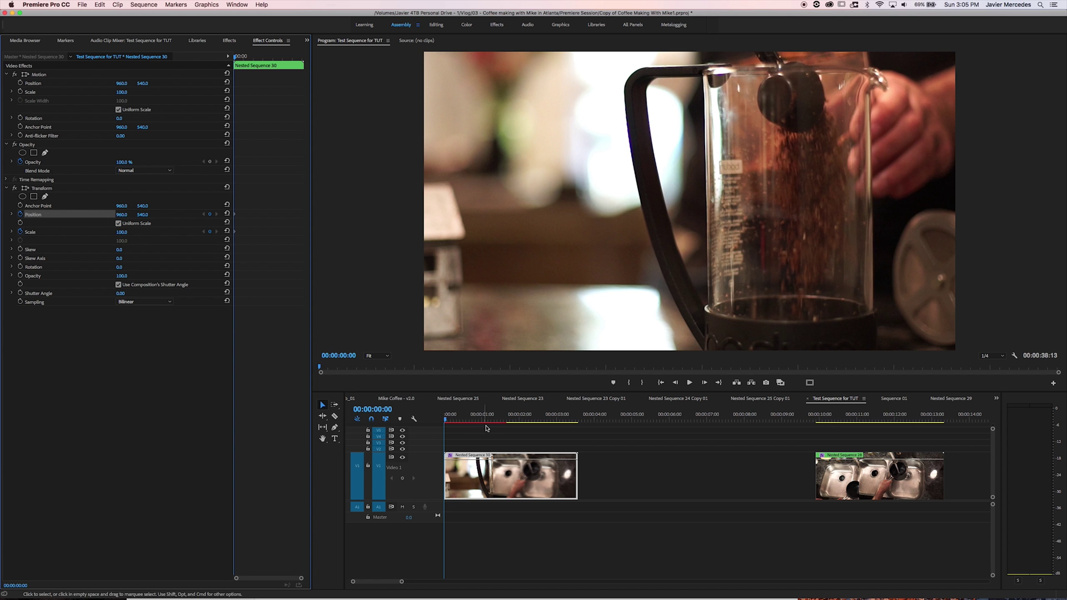
left_click(456, 417)
left_click_drag(456, 417, 488, 417)
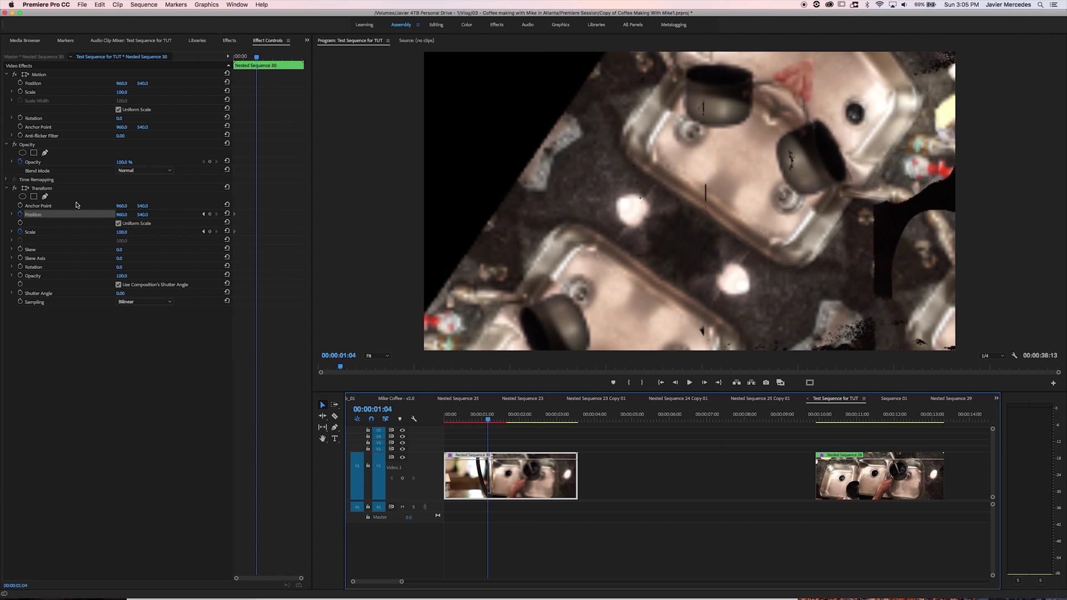
left_click_drag(120, 233, 135, 216)
- At 00:00:02:12, reset the Transform position and scale, and play back the zoom from the start
left_click_drag(257, 57, 282, 63)
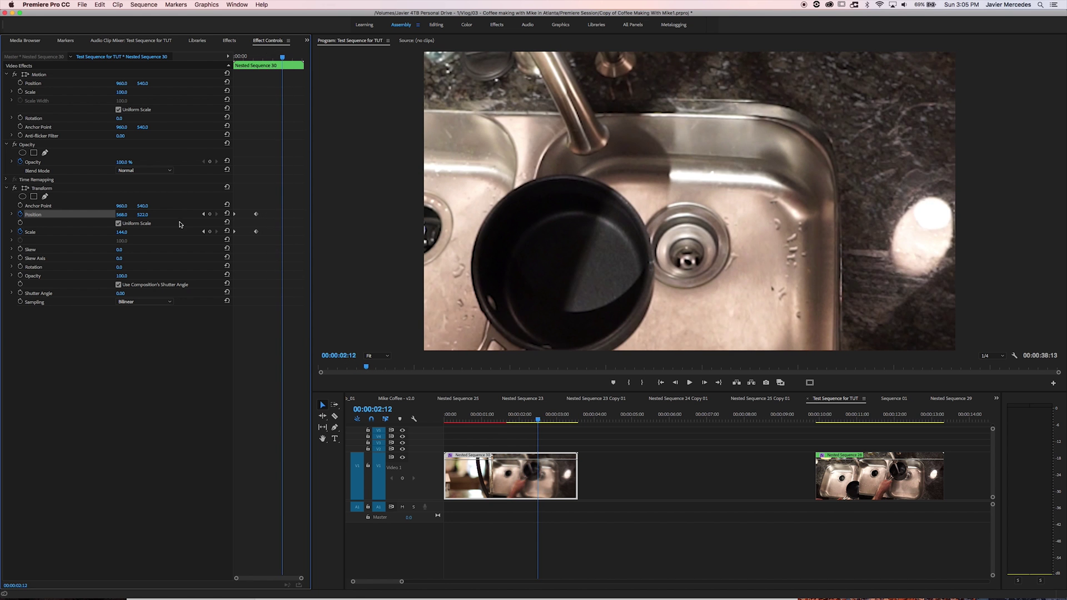
left_click(226, 232)
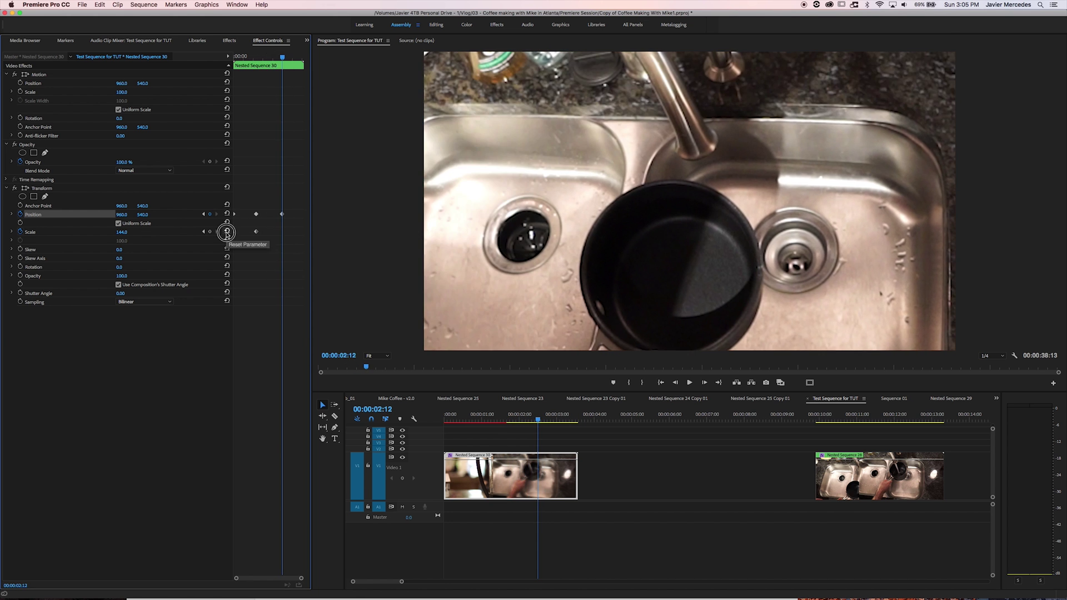
key("Home")
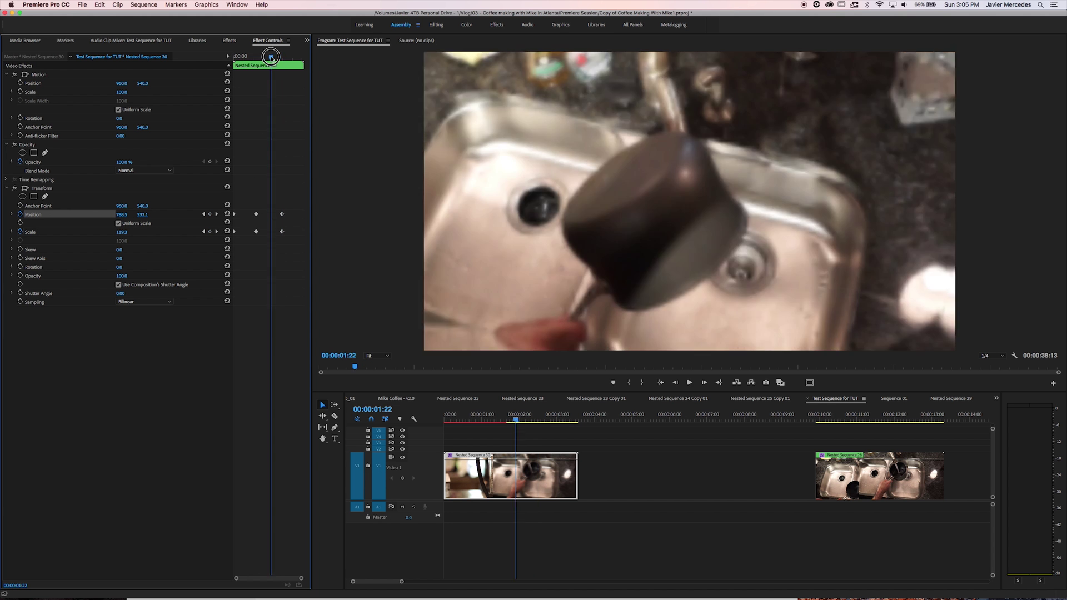
key("space")
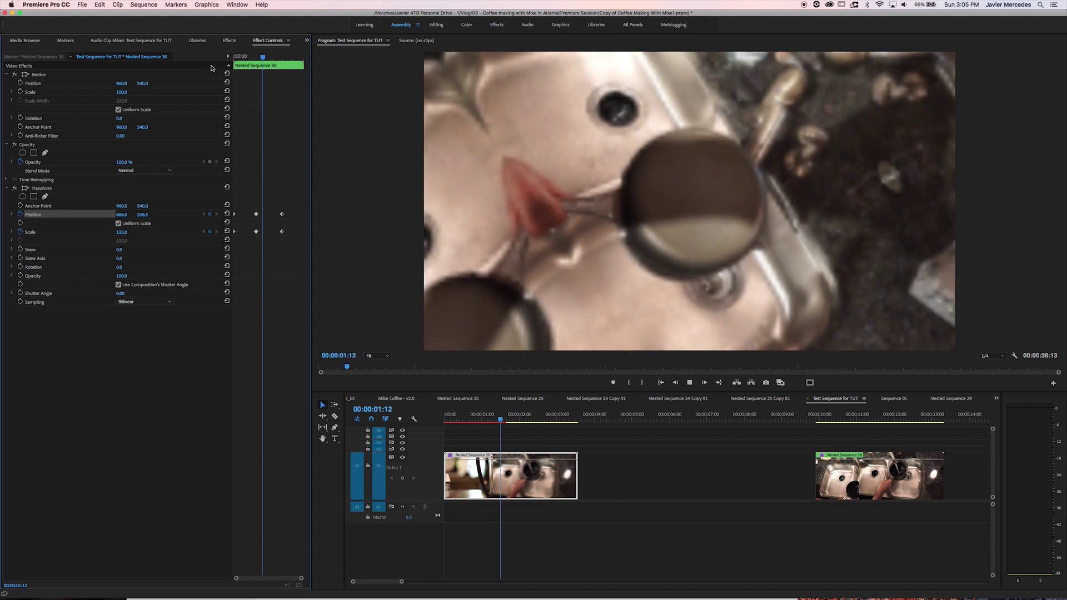
left_click_drag(258, 56, 216, 64)
key("space")
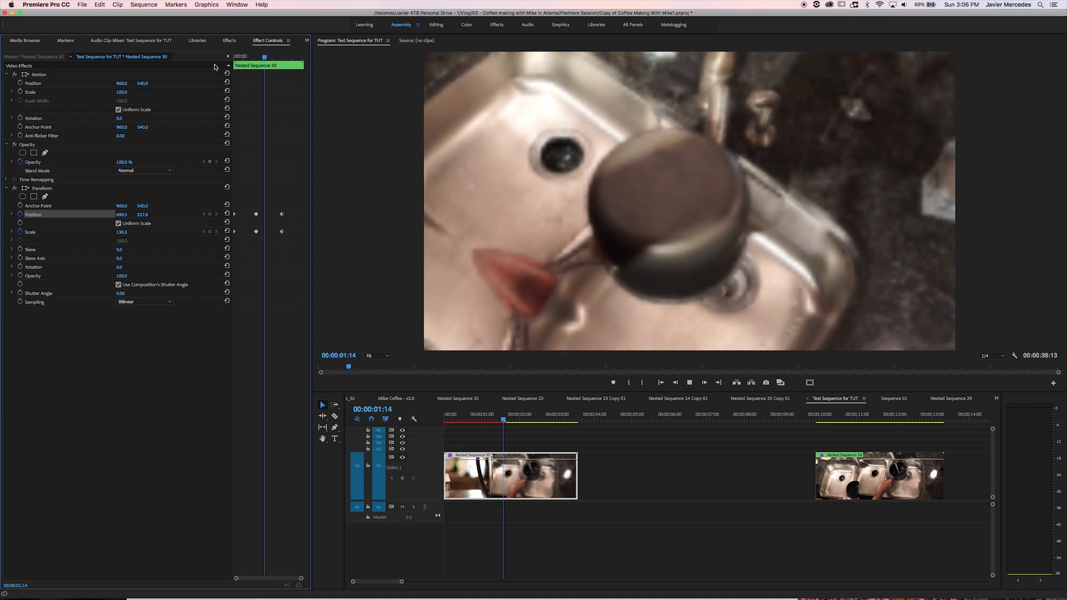
- Turn off Use Composition's Shutter Angle, set the Transform shutter angle to 180, and play back the motion blur
key("Home")
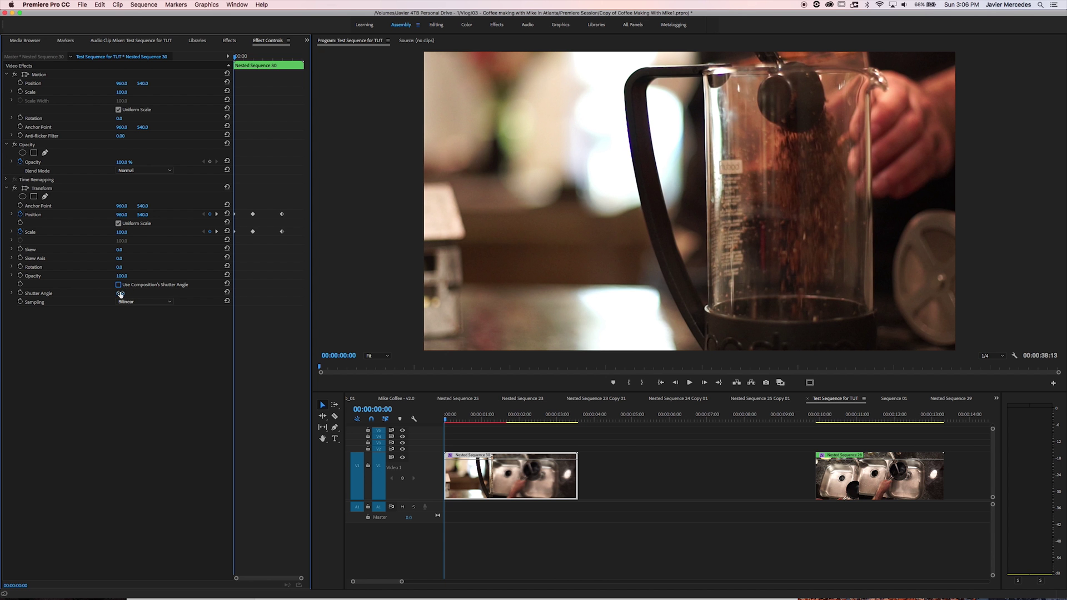
type("0")
key("Return")
key("space")
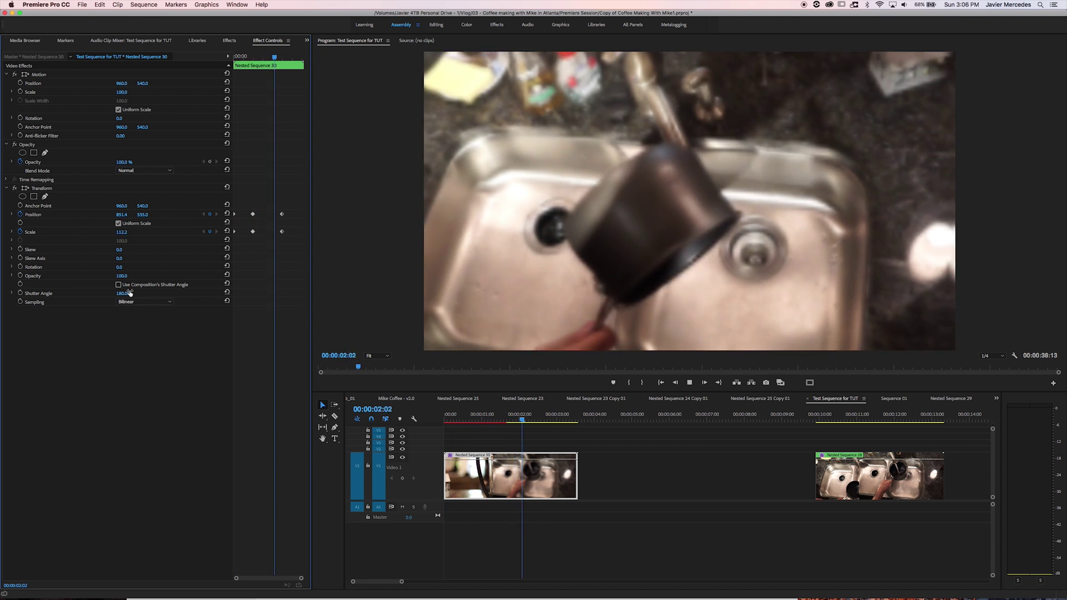
key("space")
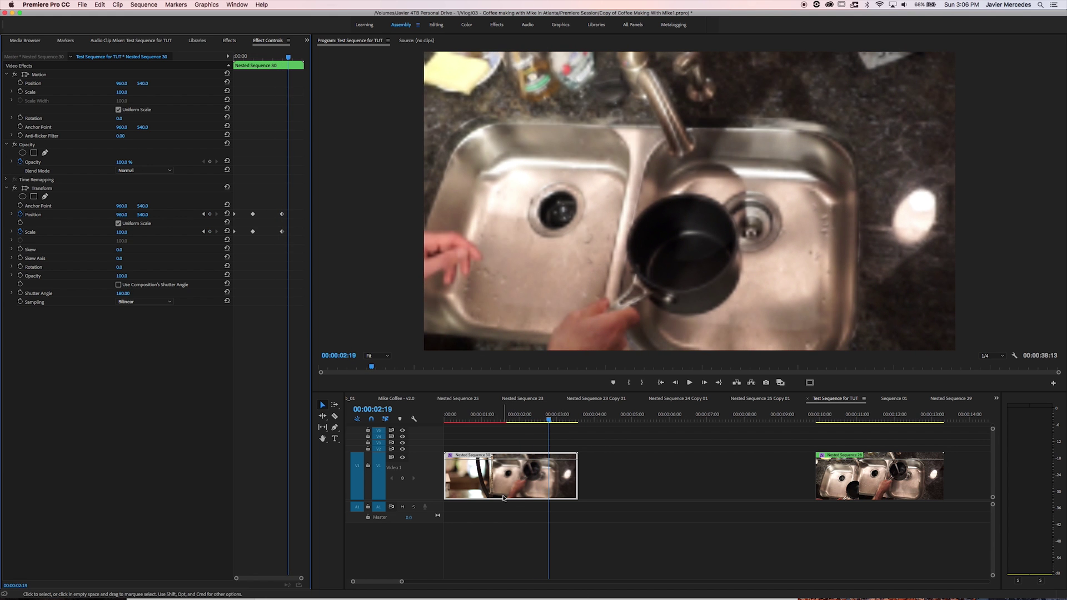
- Inside the nested sequence, turn off Use Composition's Shutter Angle and set the Transform shutter angle to 180 on the upper and lower nested clips
double_click(498, 493)
left_click(491, 485)
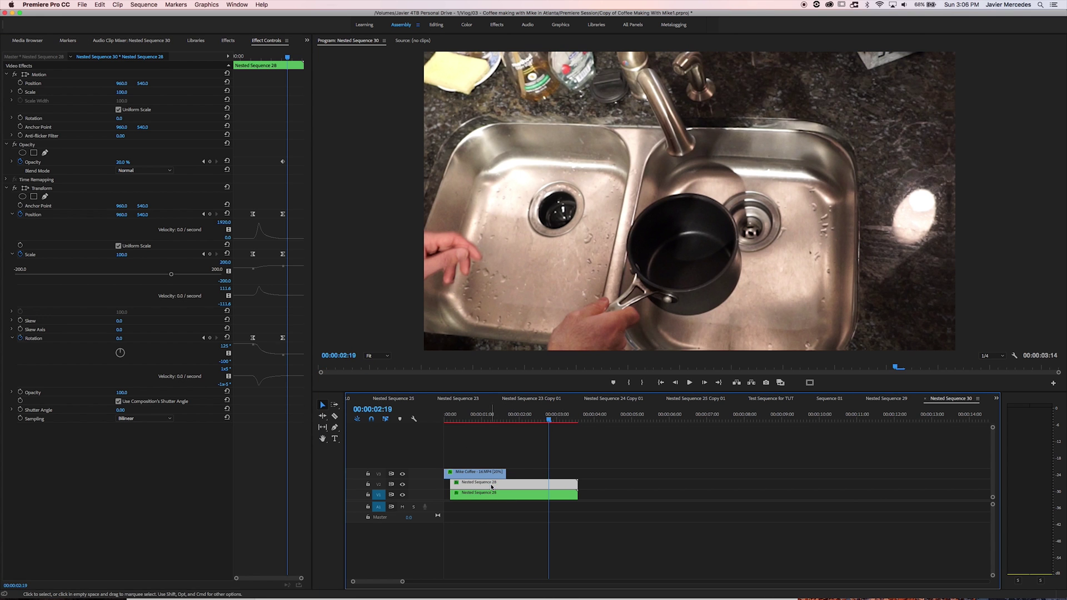
left_click(118, 401)
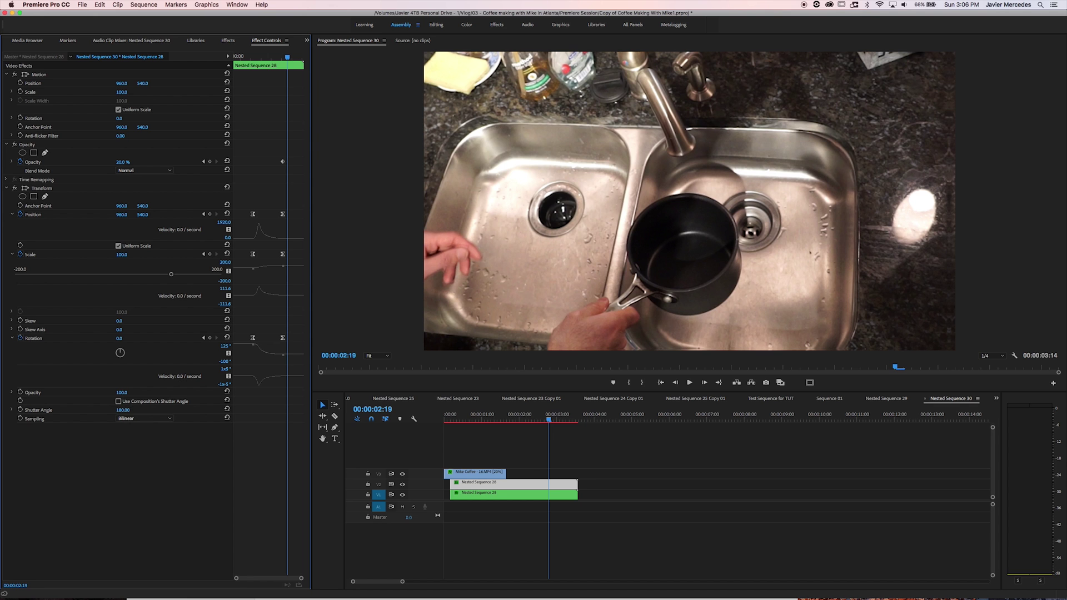
left_click(554, 493)
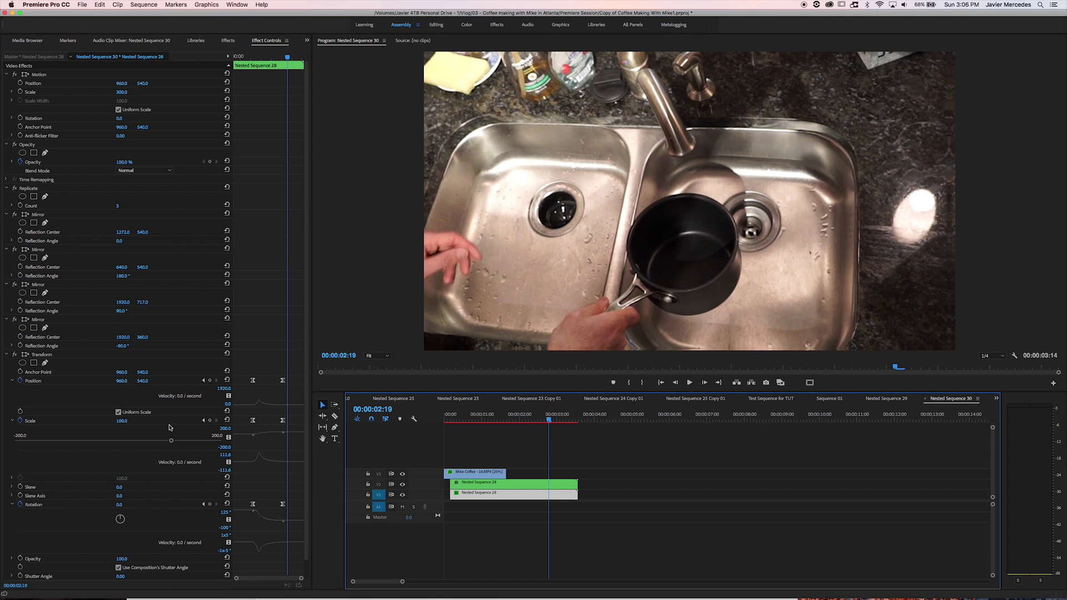
scroll(159, 473, "down", 1)
left_click(118, 551)
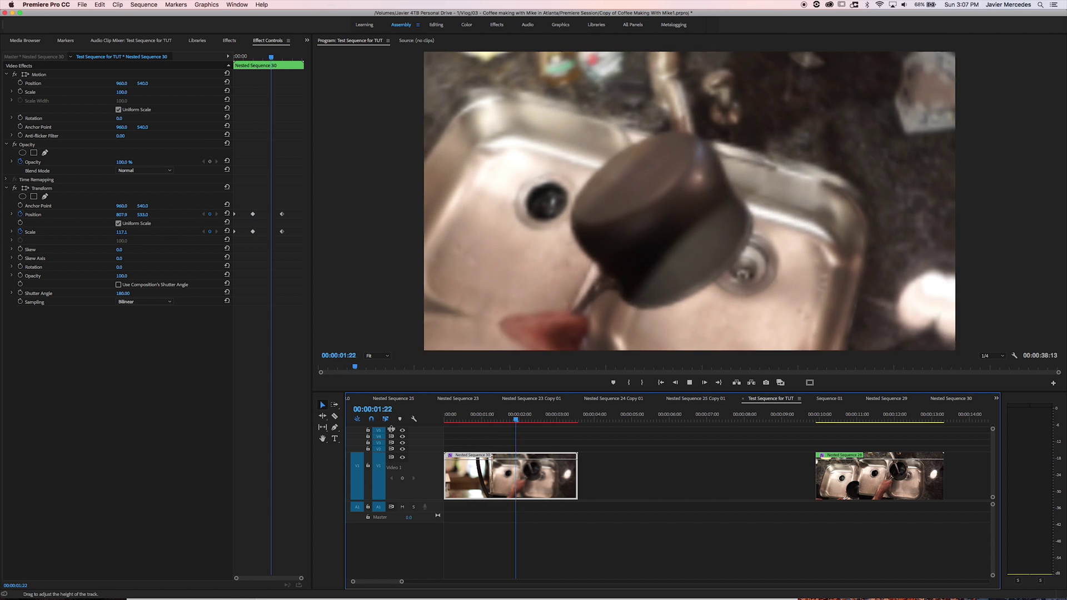
- Play back the test sequence from the start and park the playhead at 00:00:00:22 to inspect the zoom
left_click_drag(477, 419, 414, 420)
key("space")
left_click(477, 420)
- Apply Ease Out to the first Transform position and scale keyframes
left_click(258, 262)
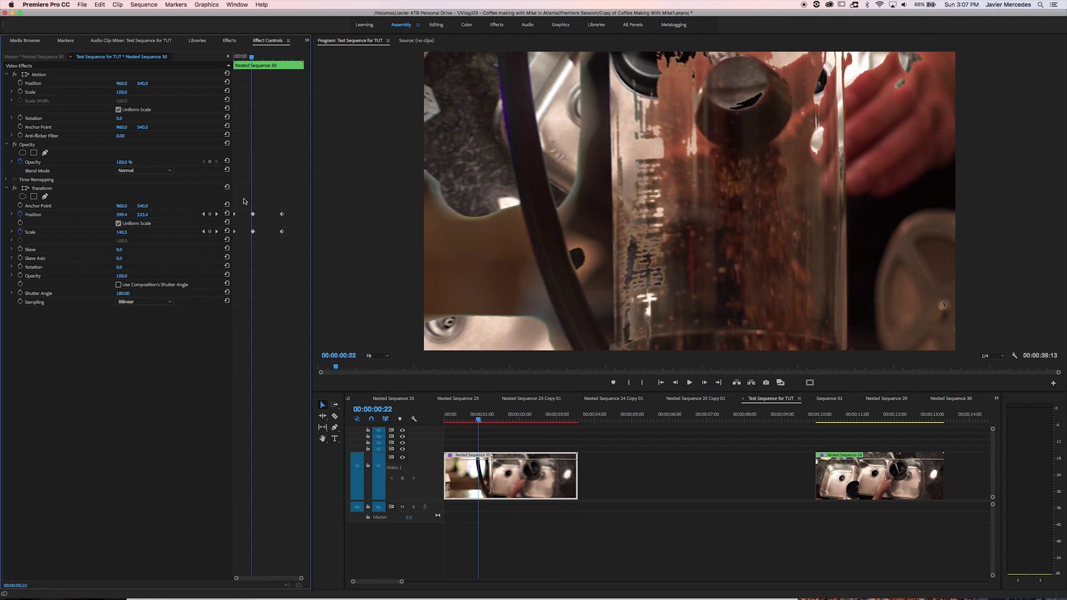
right_click(232, 236)
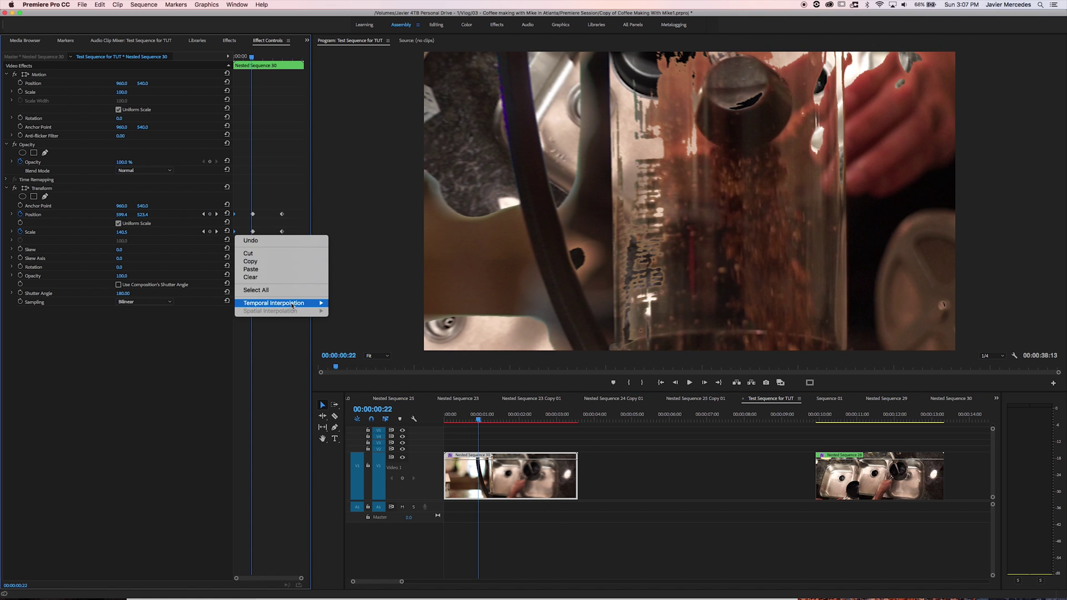
mouse_move(321, 303)
left_click(345, 355)
- Apply Ease In to the middle Transform position and scale keyframes
left_click_drag(267, 203, 250, 248)
right_click(254, 234)
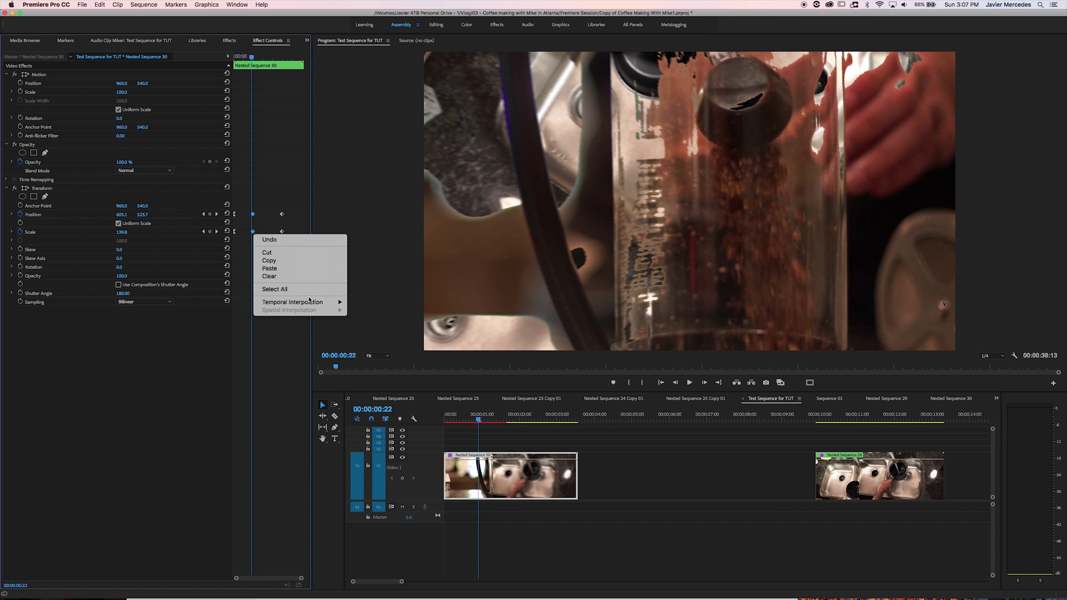
mouse_move(322, 302)
left_click(382, 346)
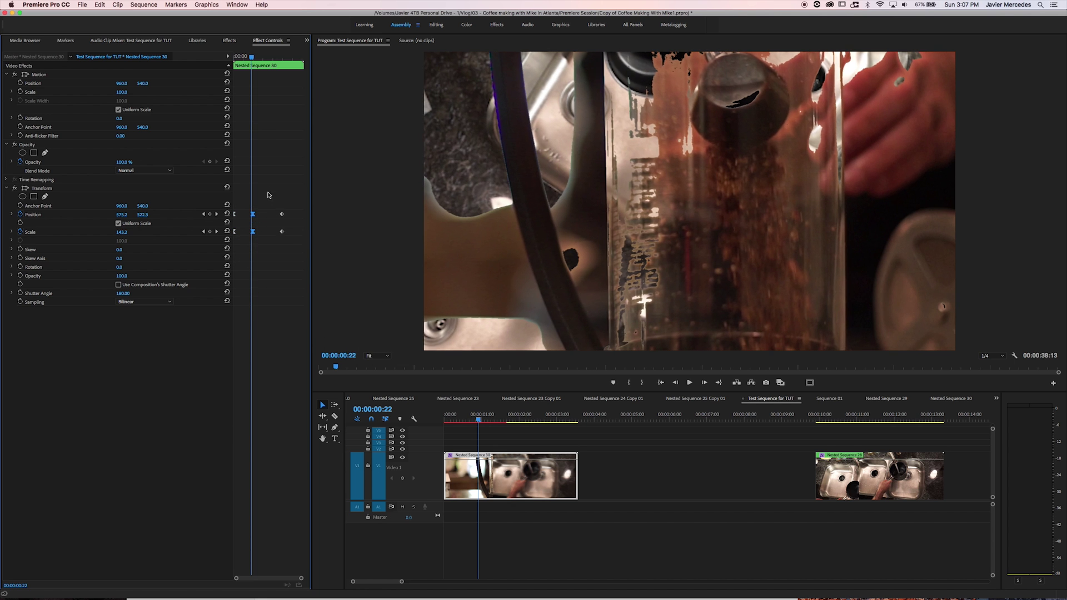
left_click_drag(285, 245, 282, 234)
right_click(282, 234)
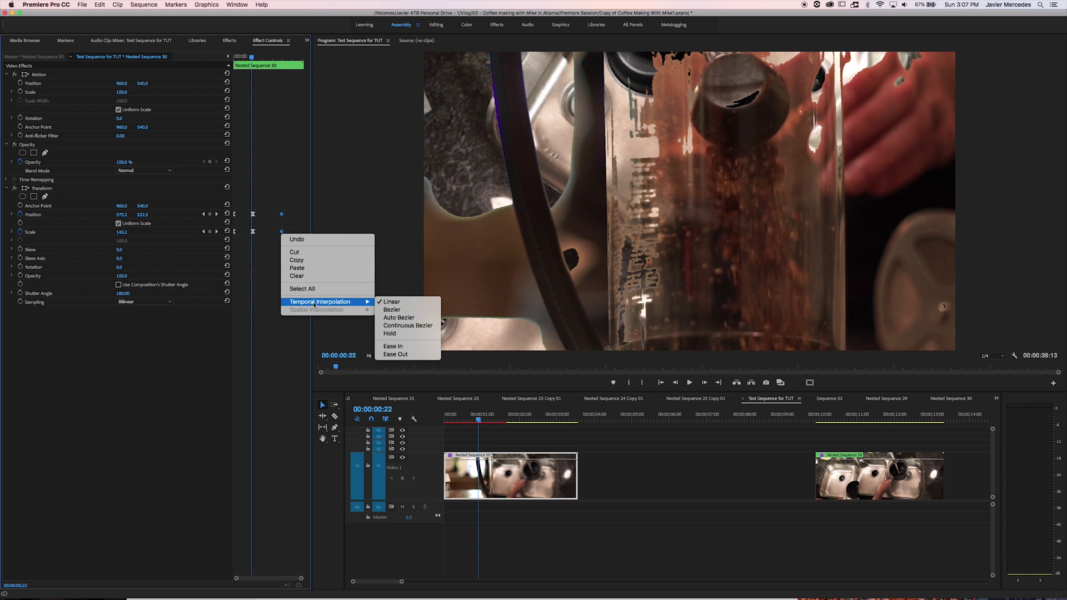
left_click(248, 228)
- Duplicate the middle Transform position and scale keyframes at 00:00:01:04 and apply Ease In to the duplicates
left_click_drag(264, 193, 252, 232)
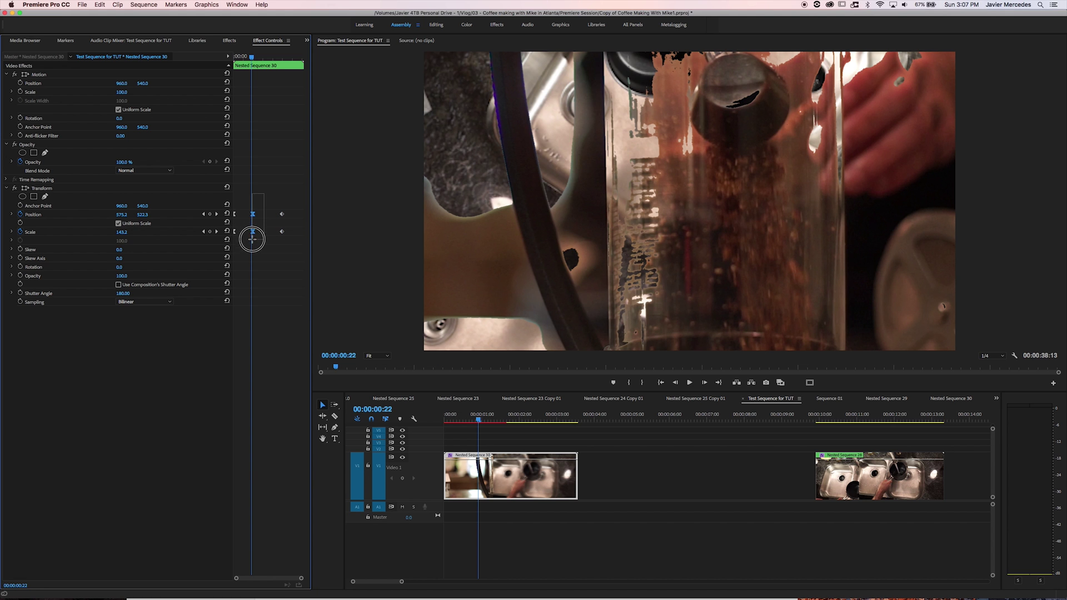
left_click_drag(252, 56, 256, 57)
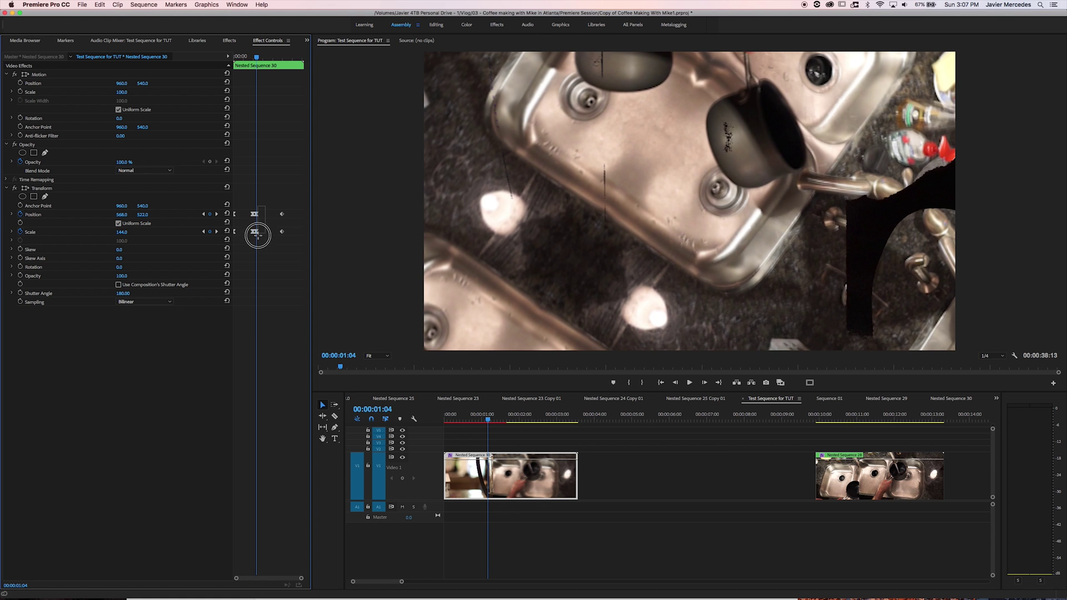
right_click(256, 234)
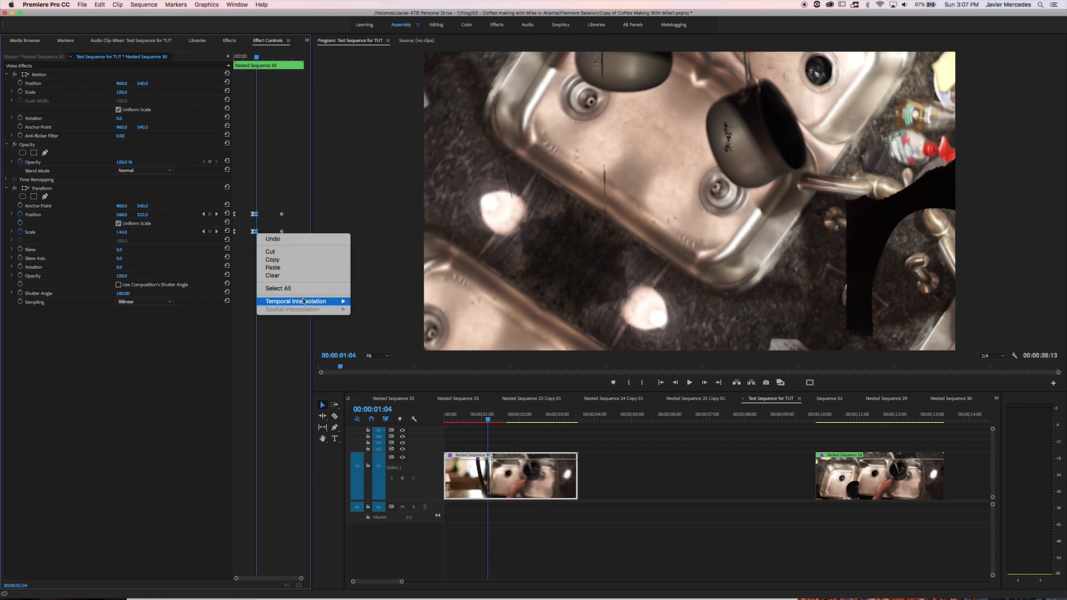
mouse_move(333, 301)
left_click(375, 346)
- Apply Ease In to the last Transform position and scale keyframes
left_click_drag(276, 192, 289, 240)
right_click(283, 235)
mouse_move(342, 305)
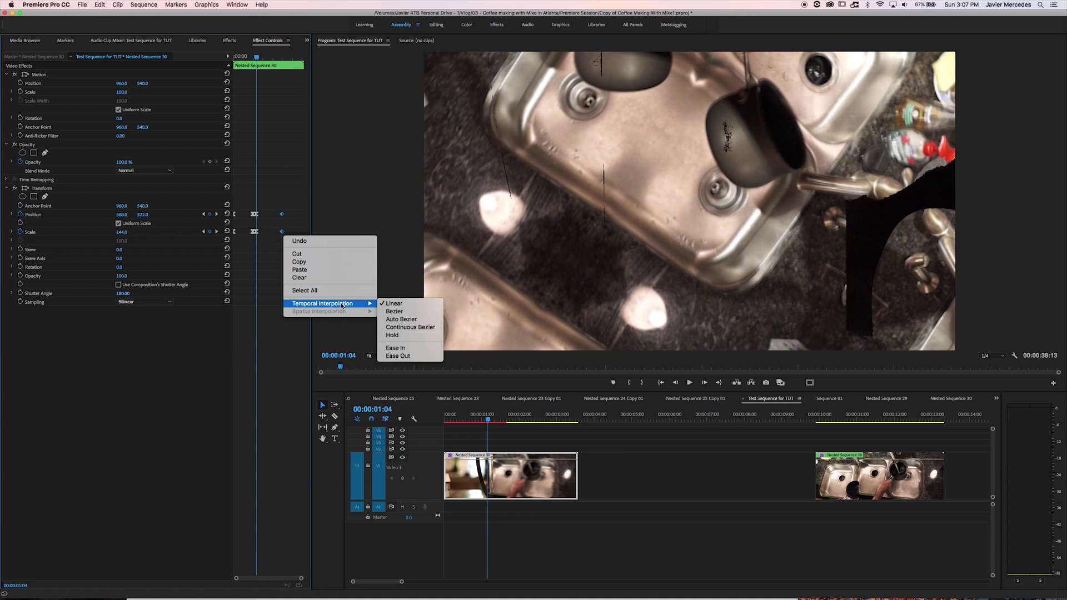
left_click(404, 348)
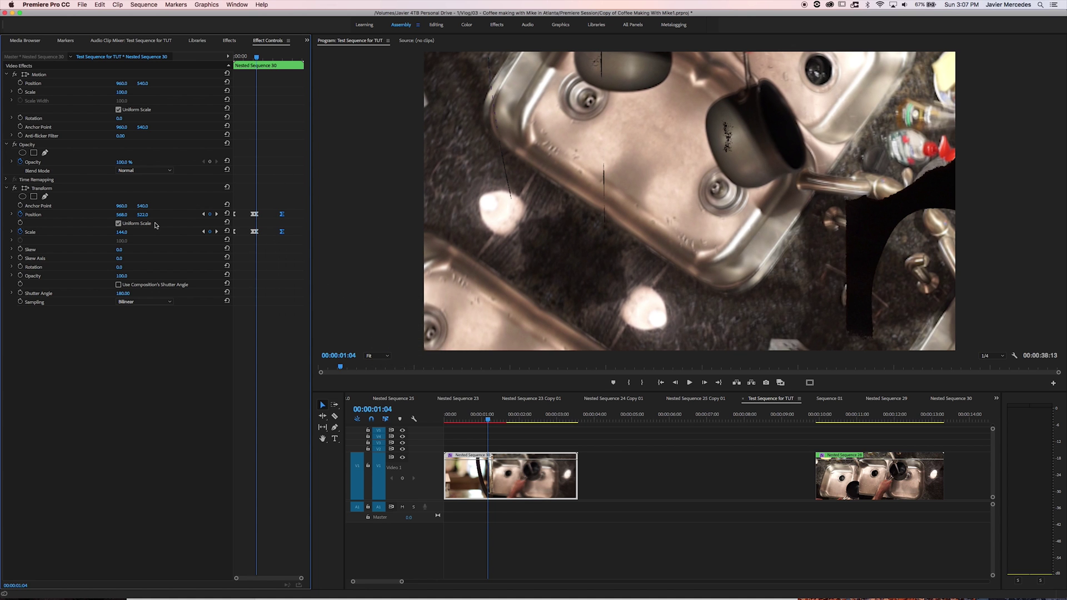
- Expand the Transform position and scale velocity graphs and play back the eased zoom from the start
left_click(12, 214)
left_click(12, 255)
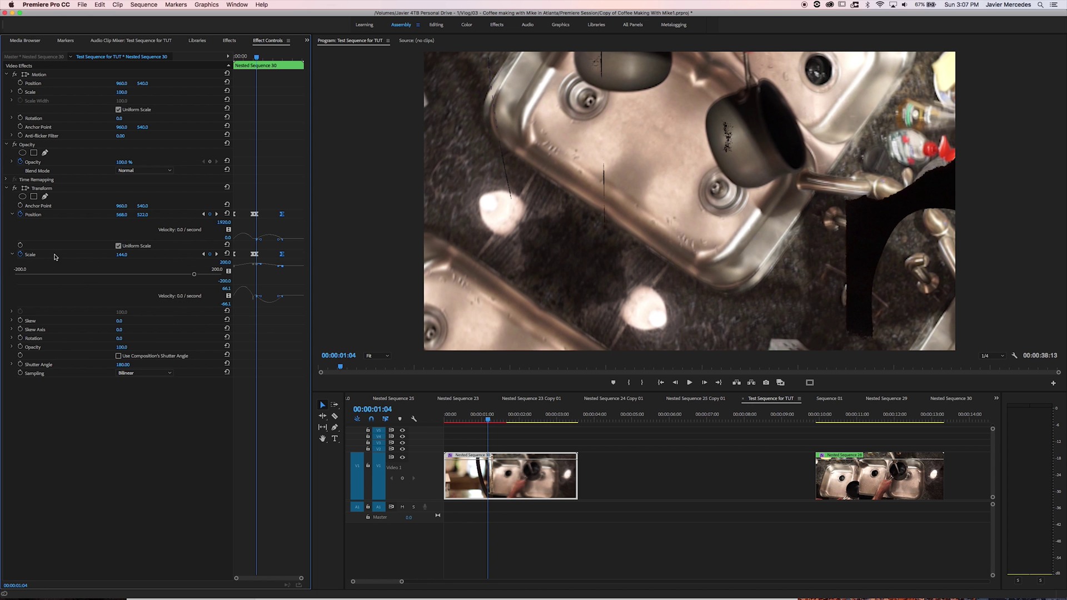
left_click_drag(258, 57, 200, 67)
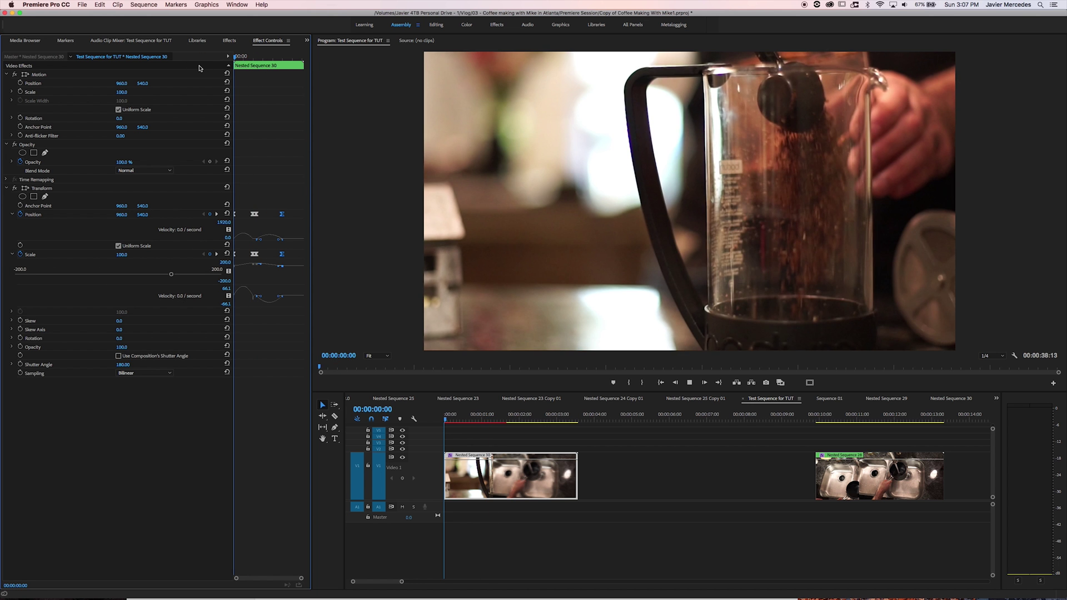
key("space")
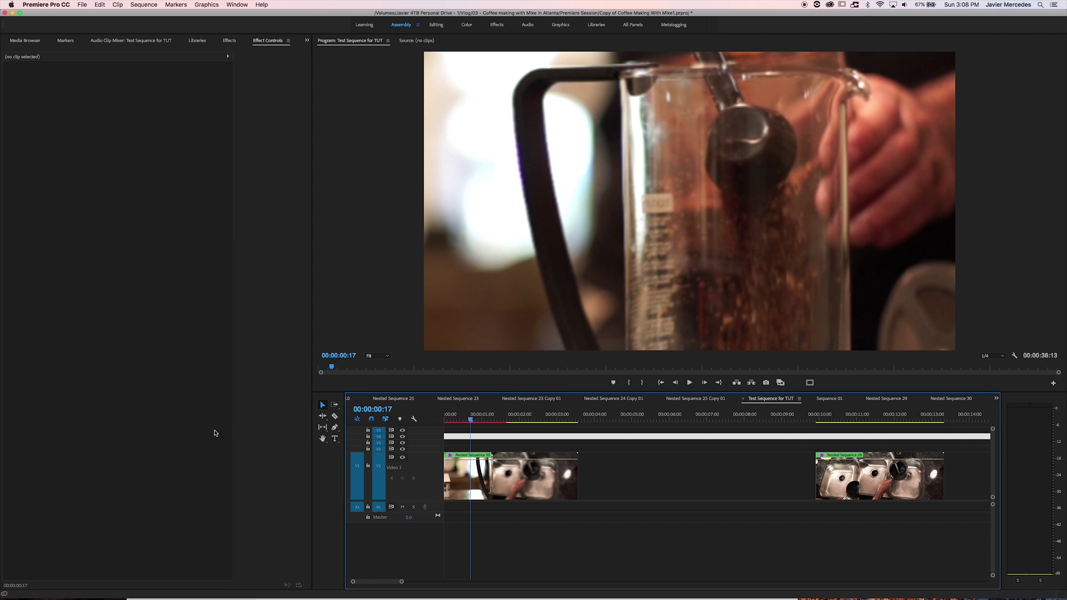
- Place Black Bars.psd on the track above the nested clip, trimmed to the clip's length and scaled to 105
key("shift+1")
left_click(201, 431)
left_click_drag(49, 98, 478, 446)
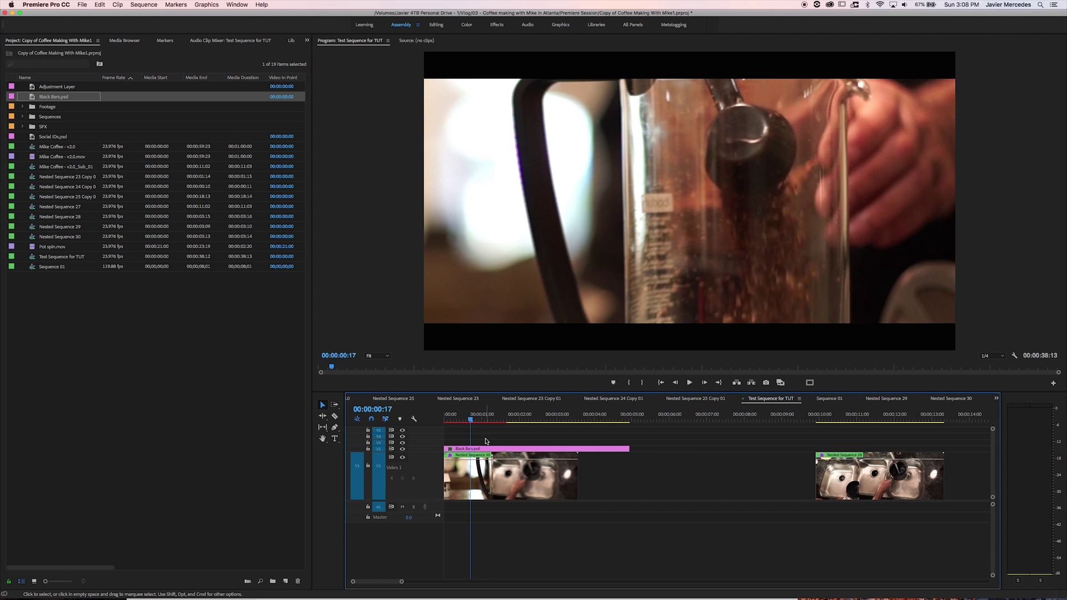
key("Delete")
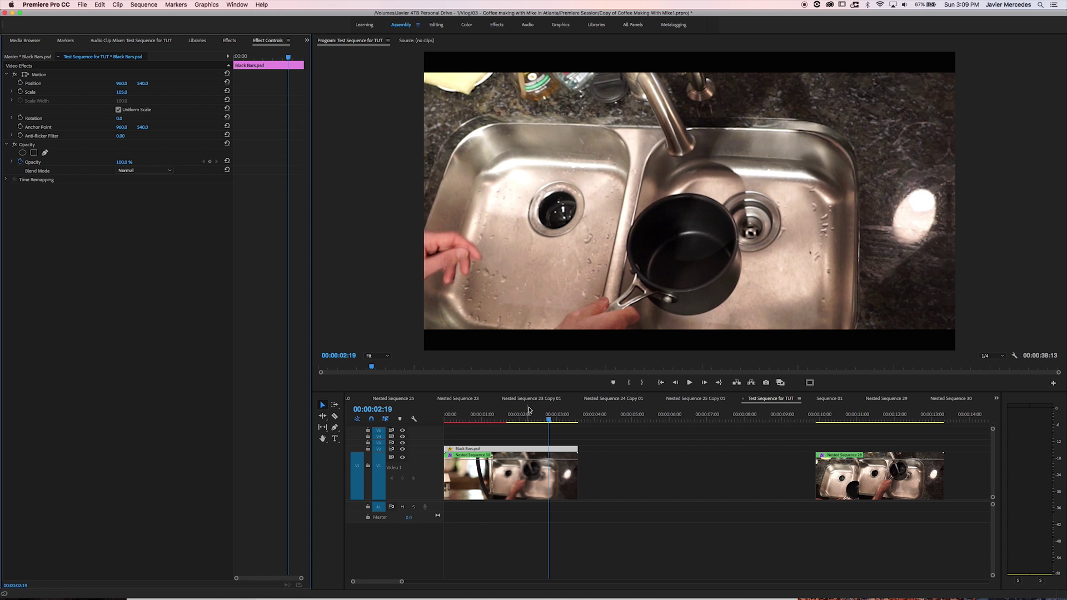
- Play back the finished transition with the black bars from the start twice
left_click_drag(528, 414, 377, 414)
key("space")
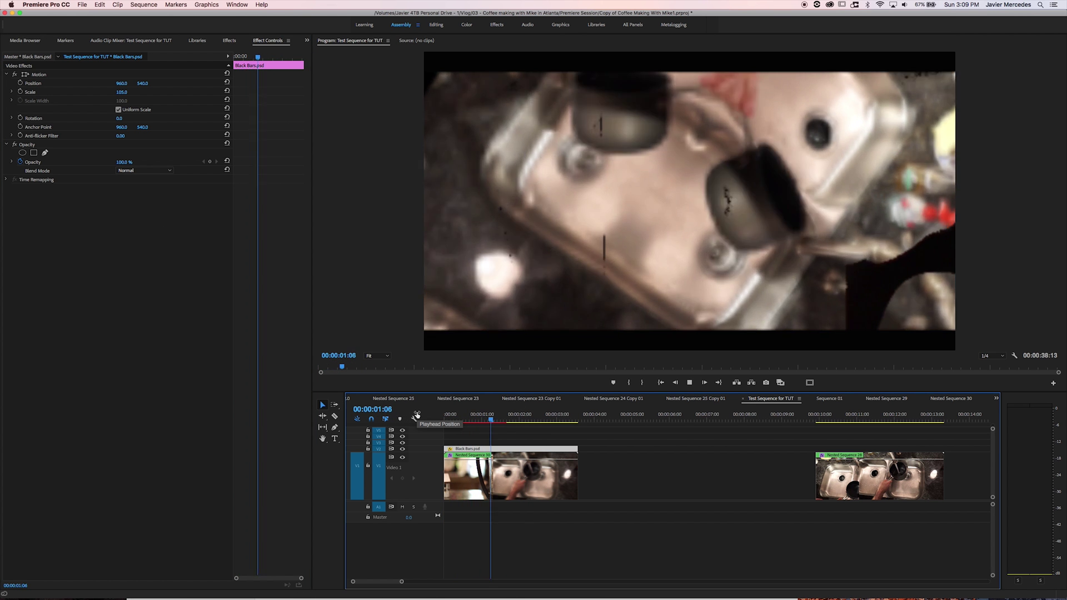
key("space")
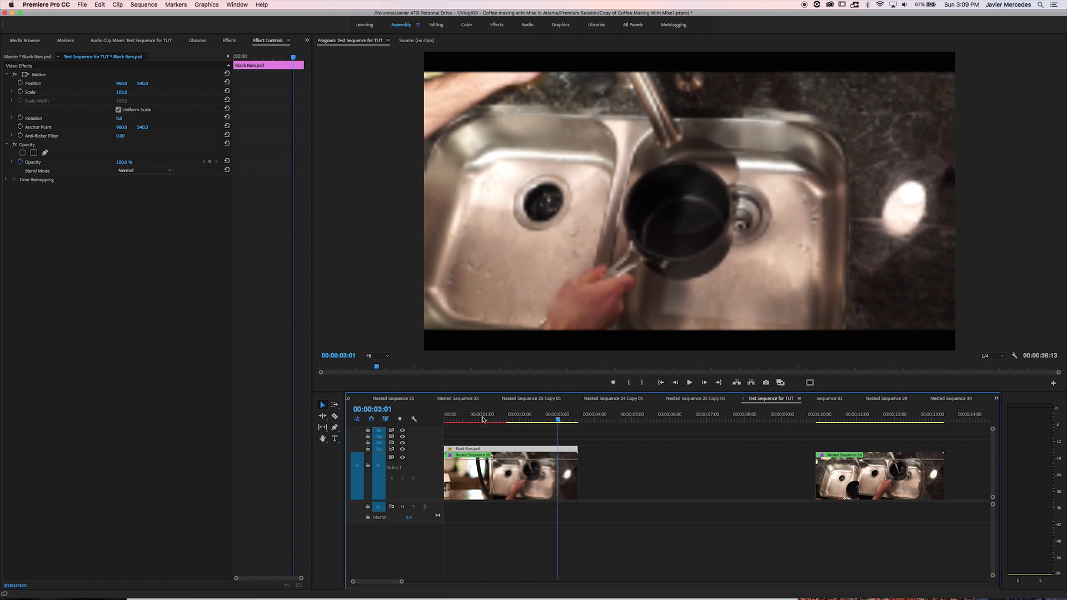
key("Home")
key("space")
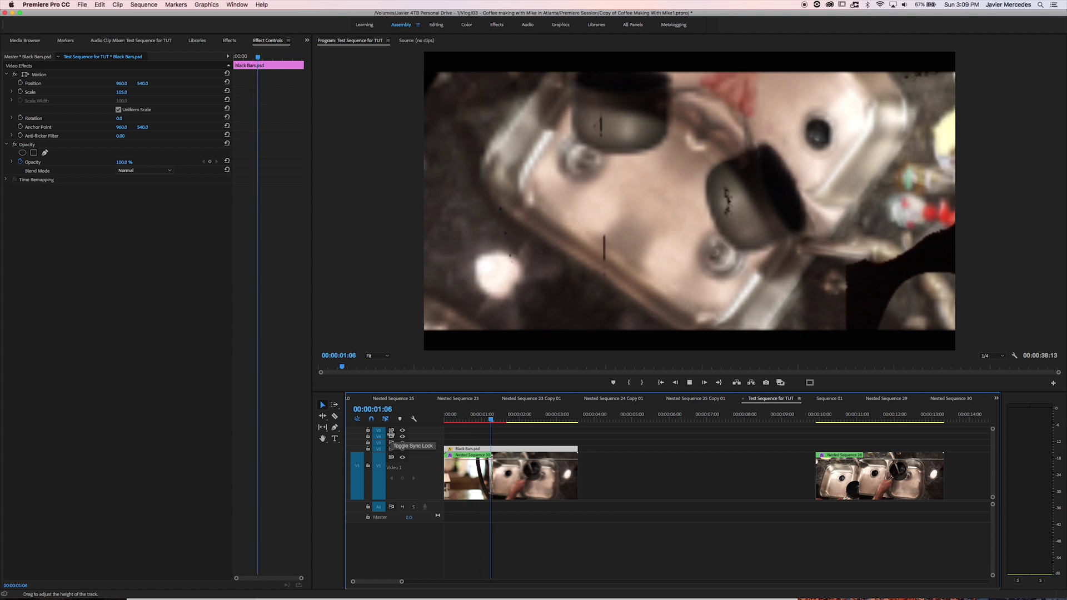
- Scrub and repeatedly replay the first nested clip from its beginning to examine the coffee-pour-to-pot-spin transition and the motion-blurred zoom under the black bars
left_click(451, 424)
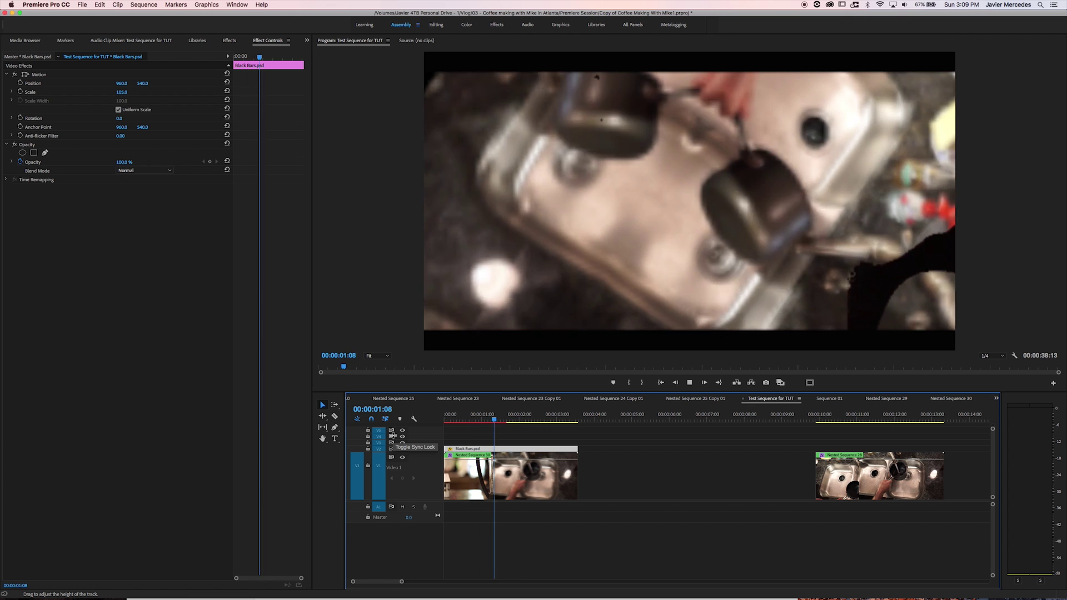
left_click(514, 418)
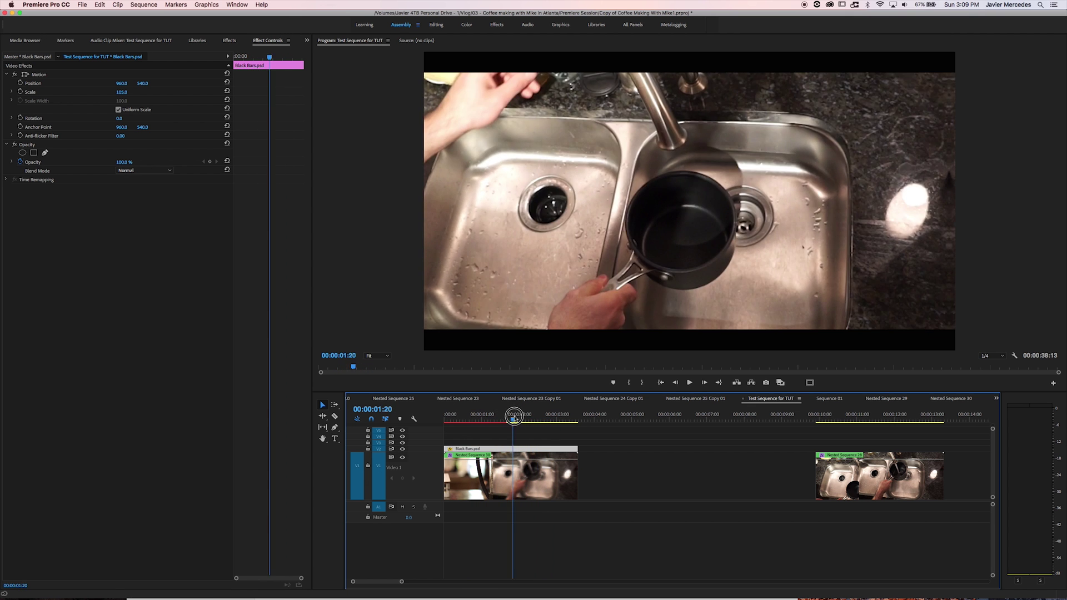
left_click_drag(514, 417, 457, 417)
key("space")
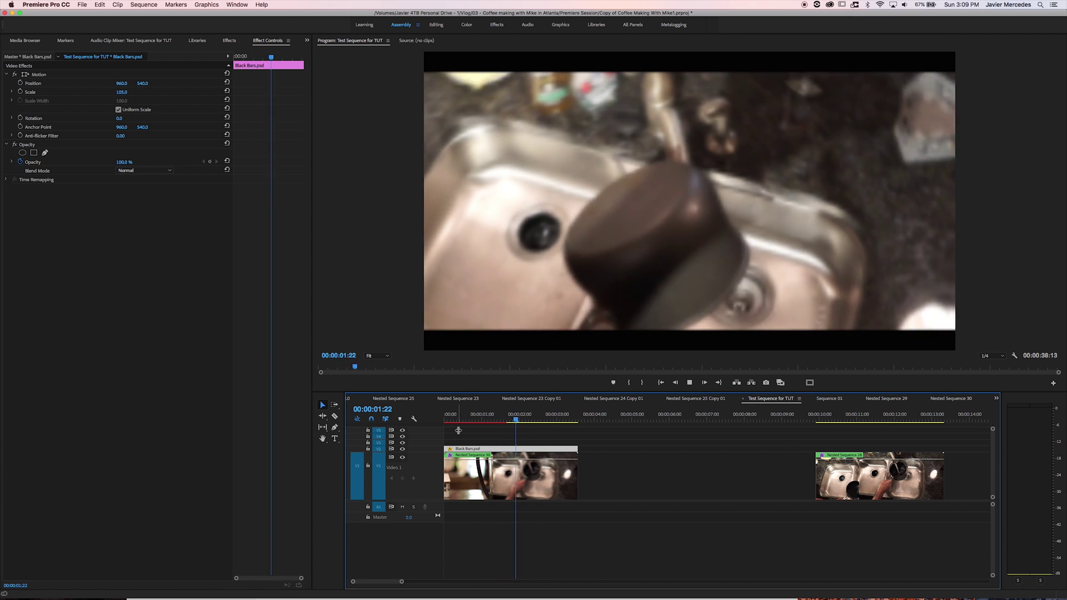
left_click(517, 414)
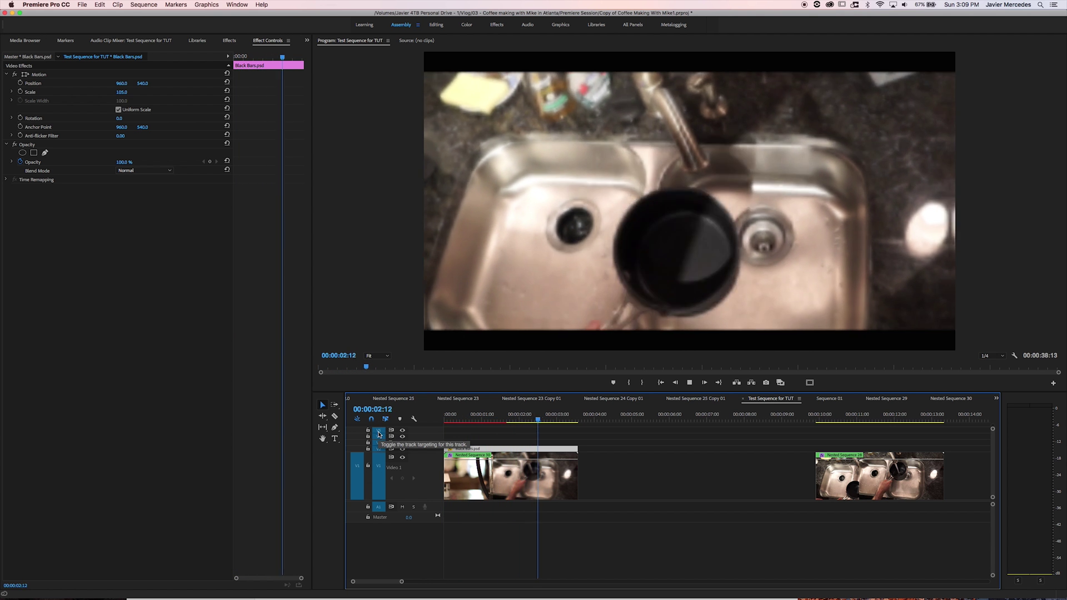
key("Up")
key("space")
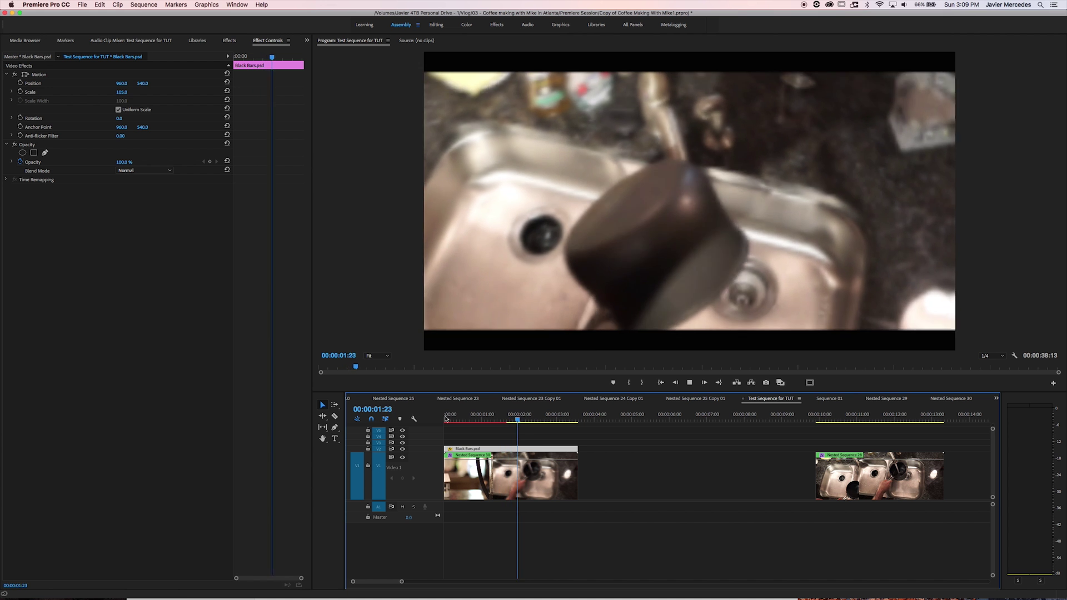
key("space")
key("Home")
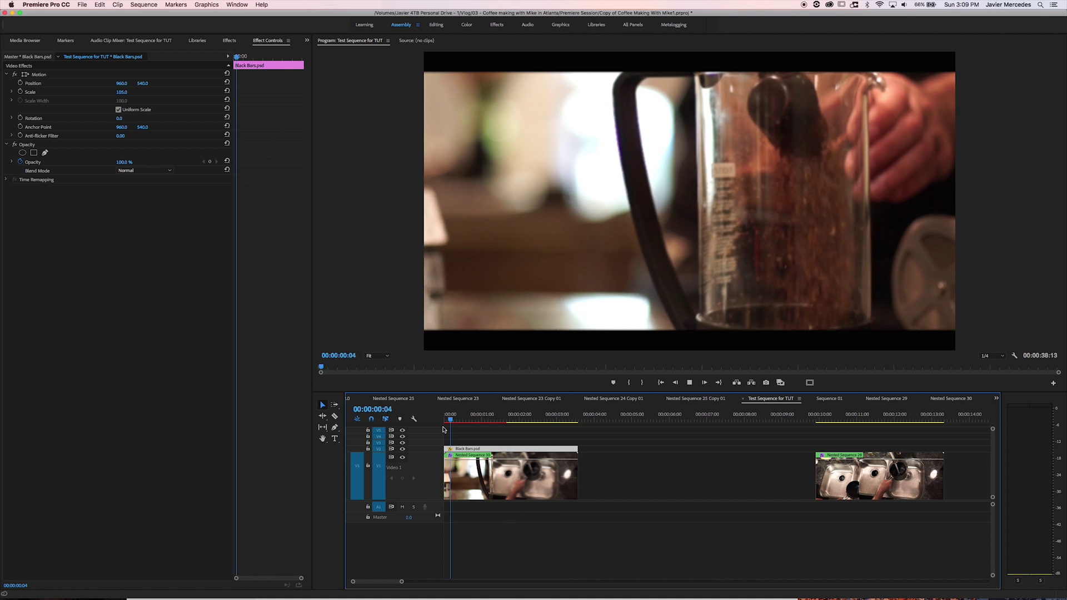